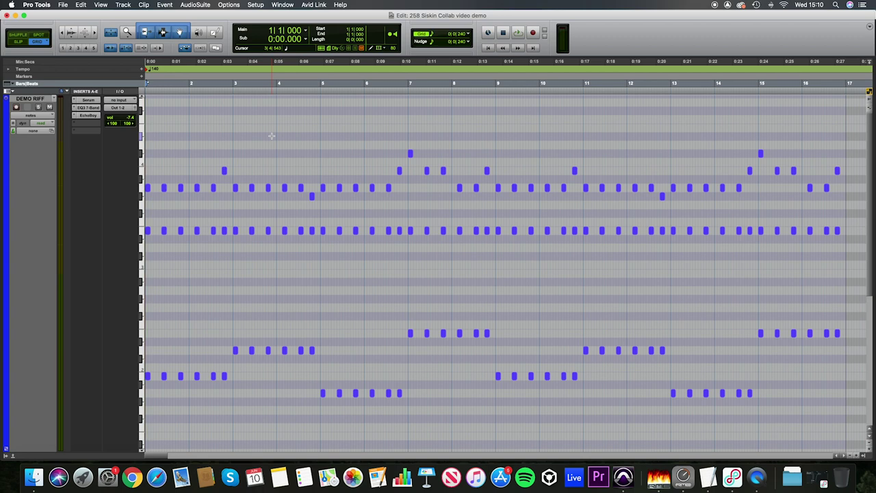
Step: Play the DEMO RIFF notes from bar 1, stop playback, and return to the overview of all tracks
key(space)
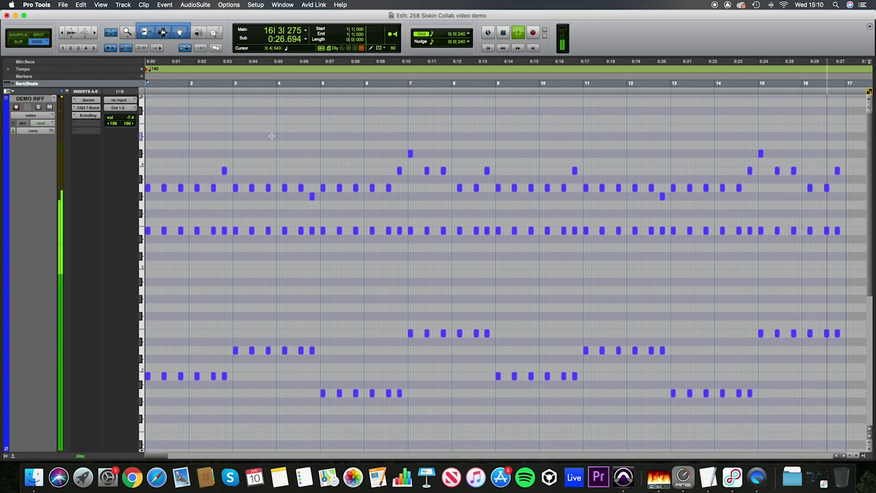
key(space)
key(ctrl+super+e)
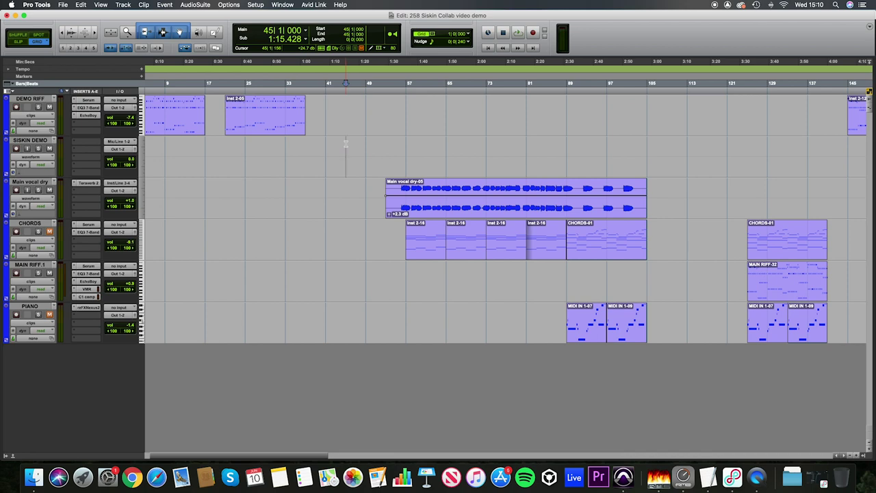
Step: Solo the SISKIN DEMO track, raise its volume to +1.6 dB, and play its audio clip from bar 225
key(super+bracketleft)
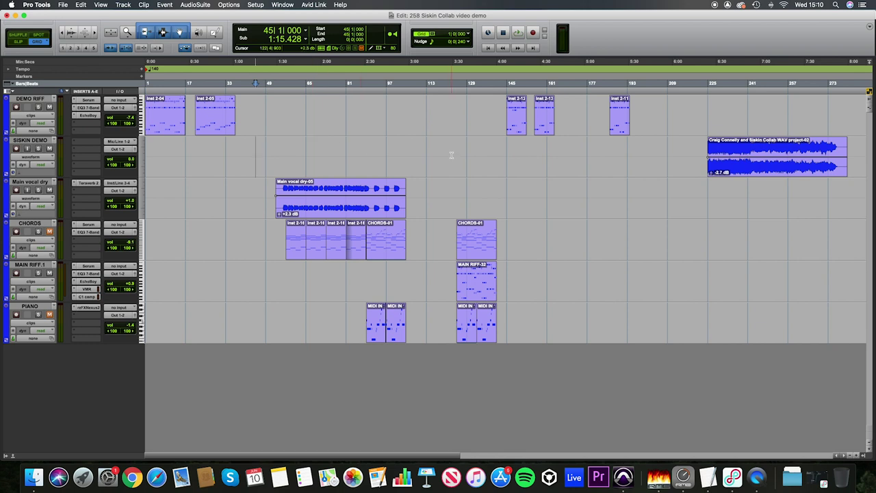
scroll(451, 154, right, 5)
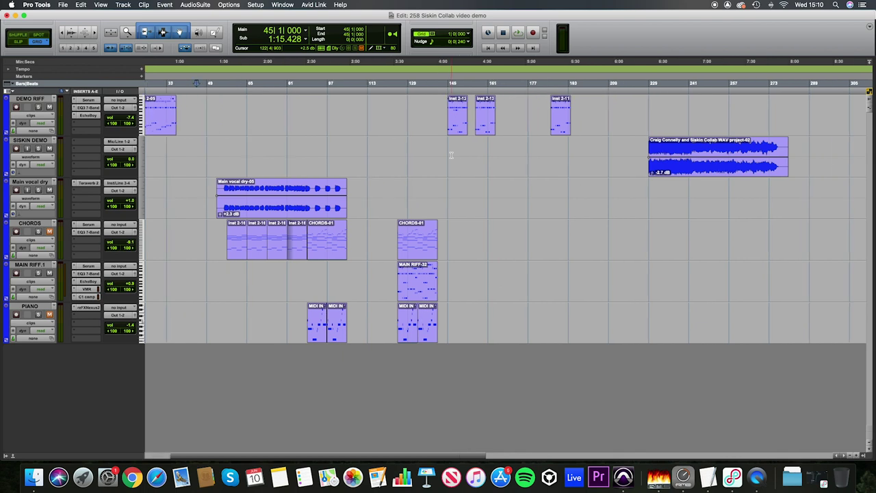
click(533, 177)
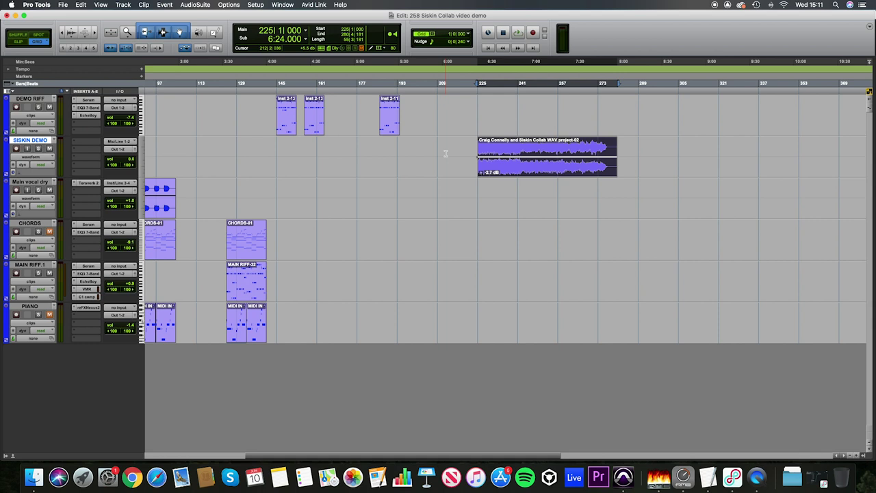
click(134, 148)
drag(263, 292, 265, 292)
key(space)
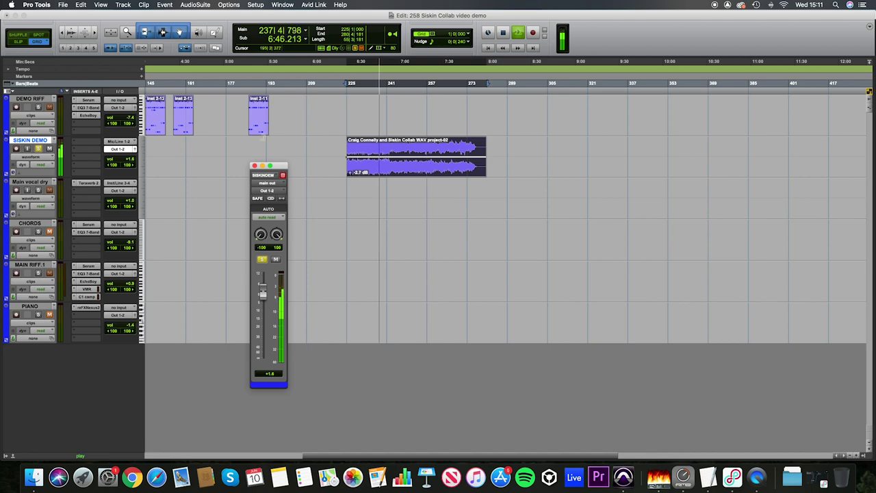
Step: Examine the SISKIN DEMO clip's enlarged waveform during playback, stop it, and return to the track overview with the fader window closed
drag(277, 166, 231, 112)
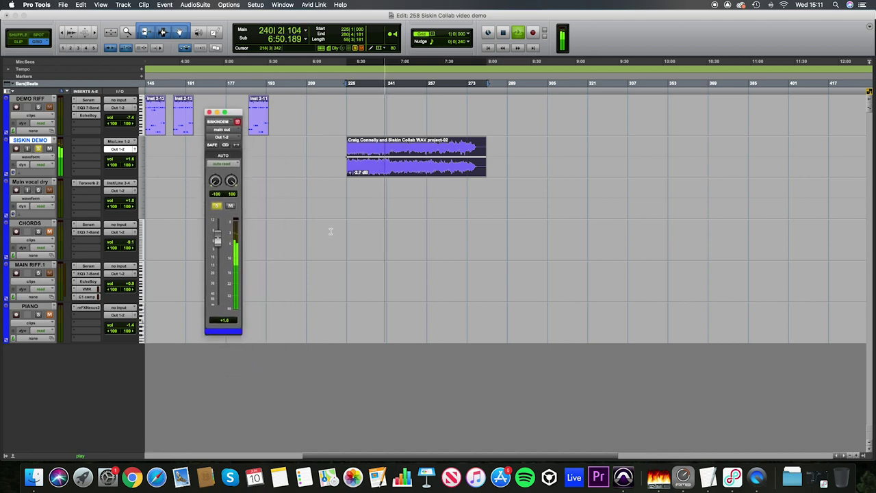
key(ctrl+e)
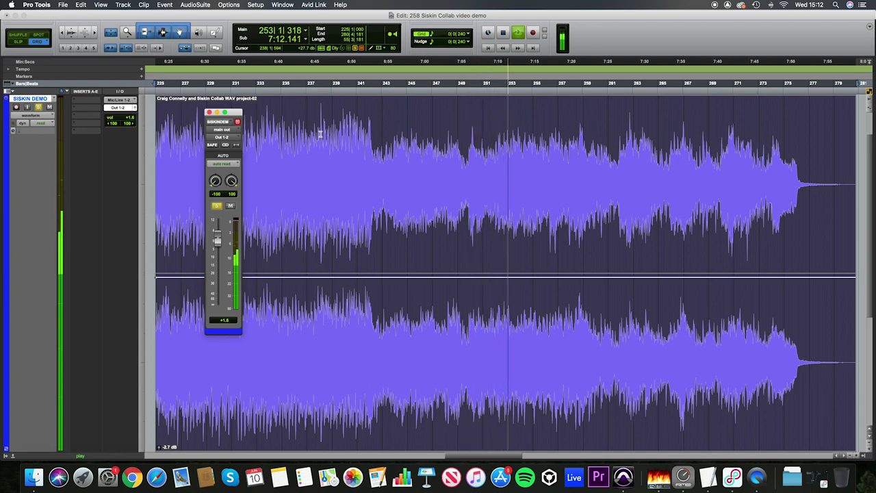
scroll(432, 189, right, 5)
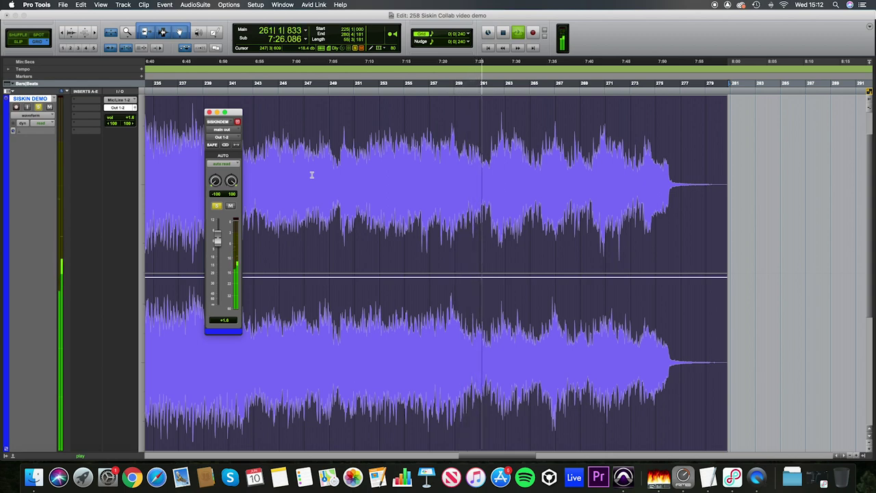
scroll(312, 175, right, 3)
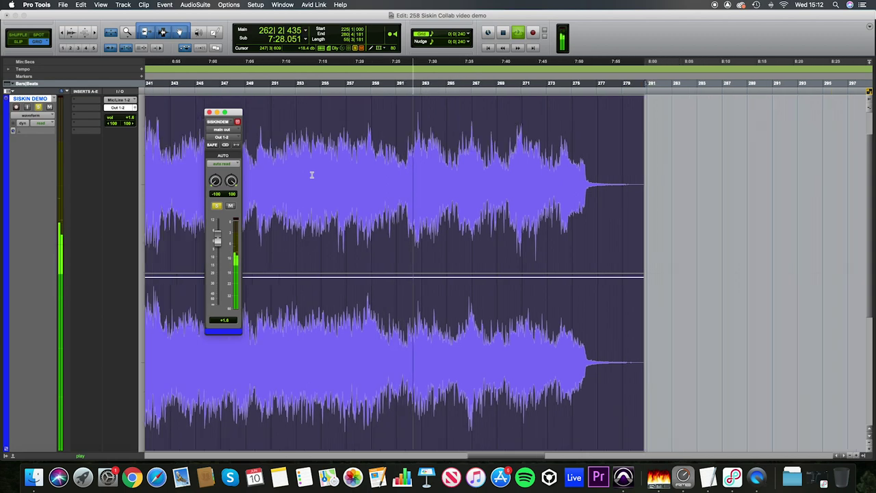
scroll(311, 175, right, 1)
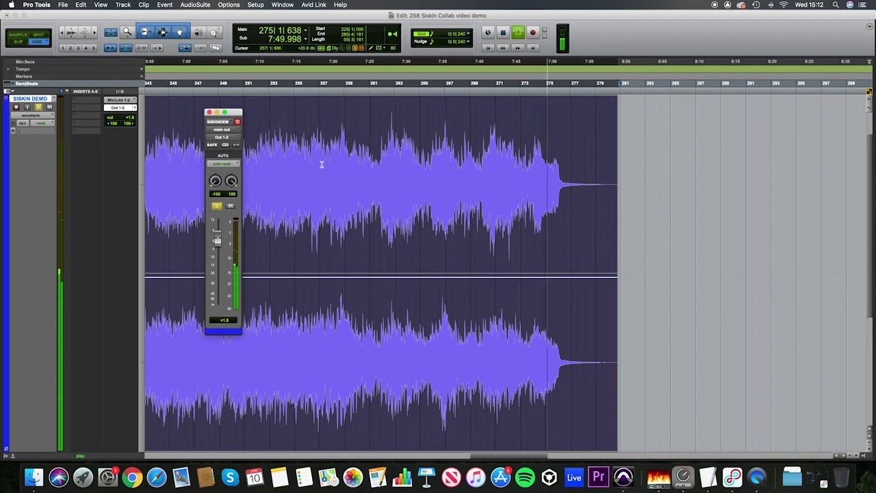
key(space)
click(210, 113)
key(e)
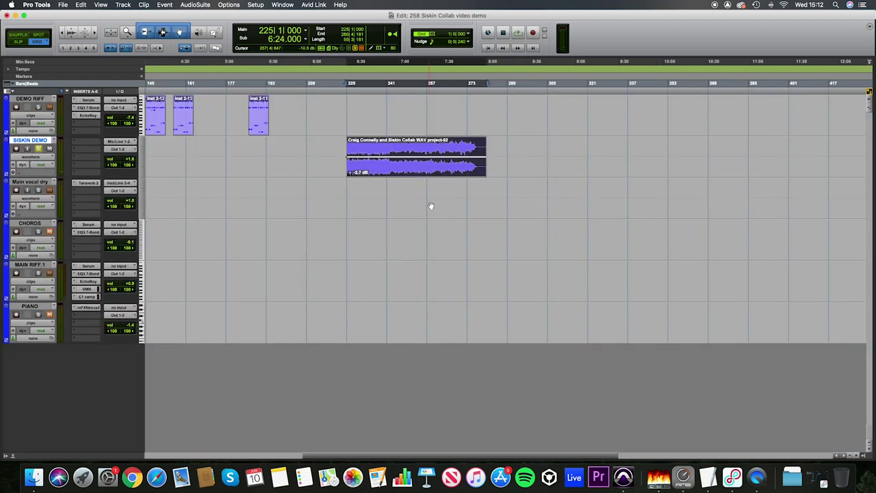
Step: Clear the SISKIN DEMO solo, unmute CHORDS and PIANO, and move the PIANO track above MAIN RIFF.1
scroll(423, 202, left, 3)
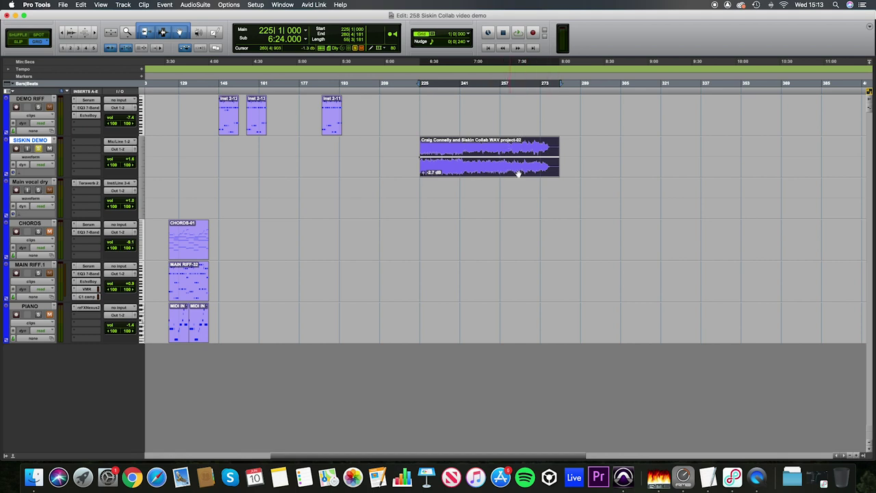
click(386, 157)
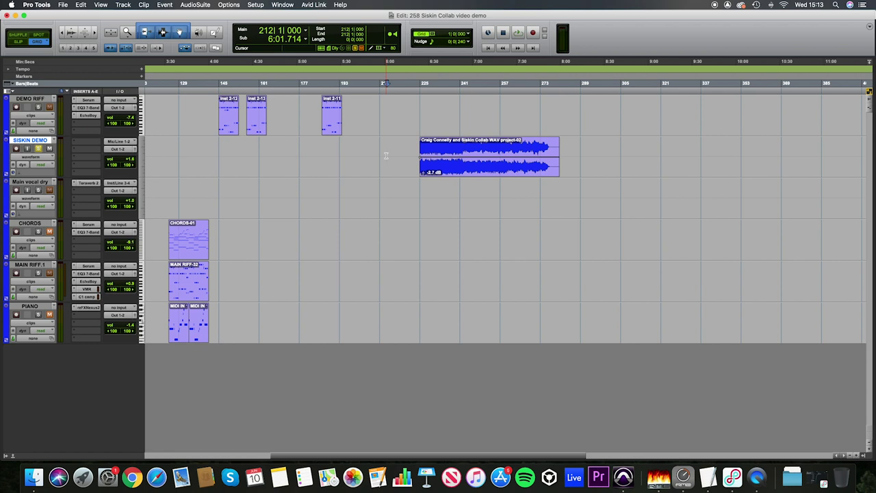
scroll(386, 155, left, 6)
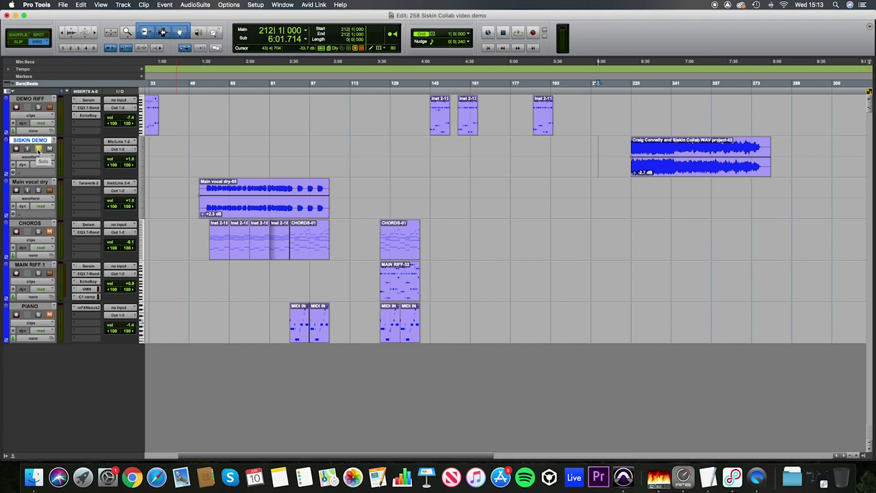
drag(26, 307, 52, 234)
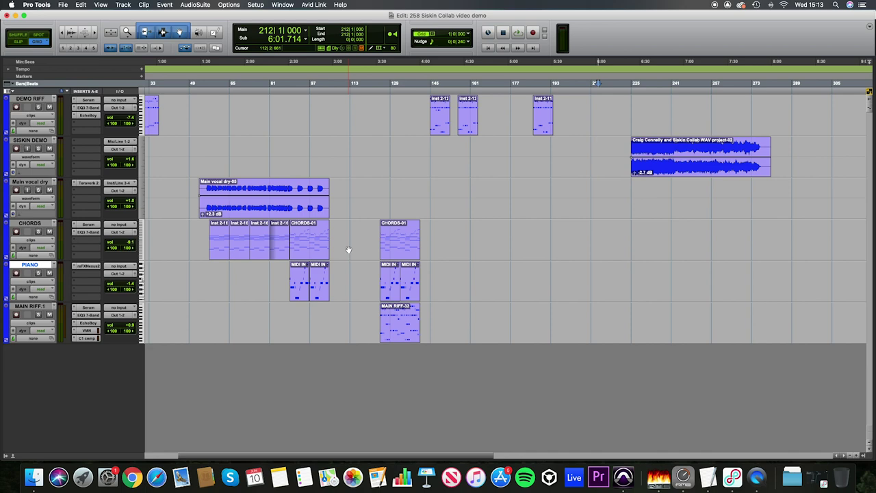
Step: Play the vocal, CHORDS and PIANO tracks from bar 88, just before the CHORDS-01 clip
key(super+bracketright)
scroll(348, 250, right, 5)
scroll(349, 250, left, 15)
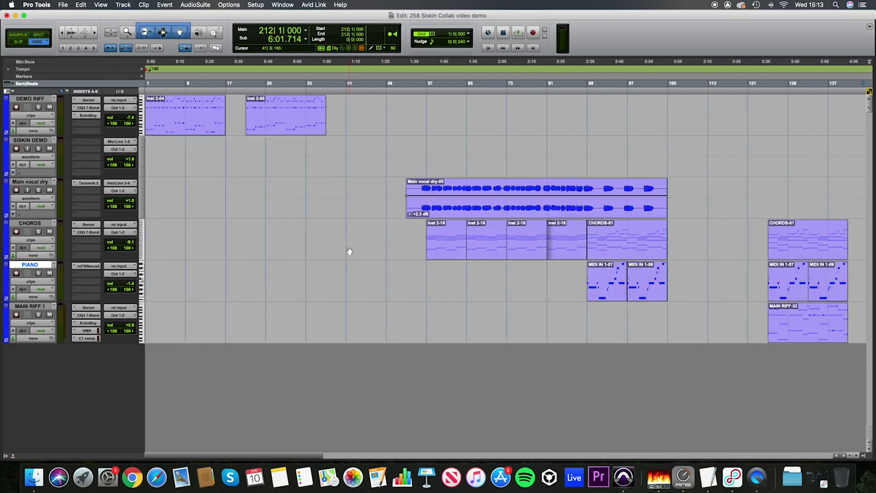
scroll(348, 250, right, 3)
double_click(484, 232)
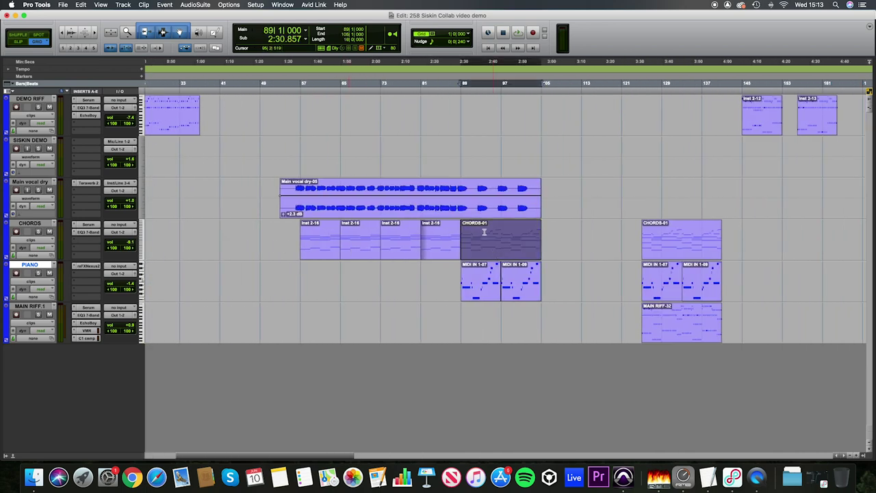
click(457, 188)
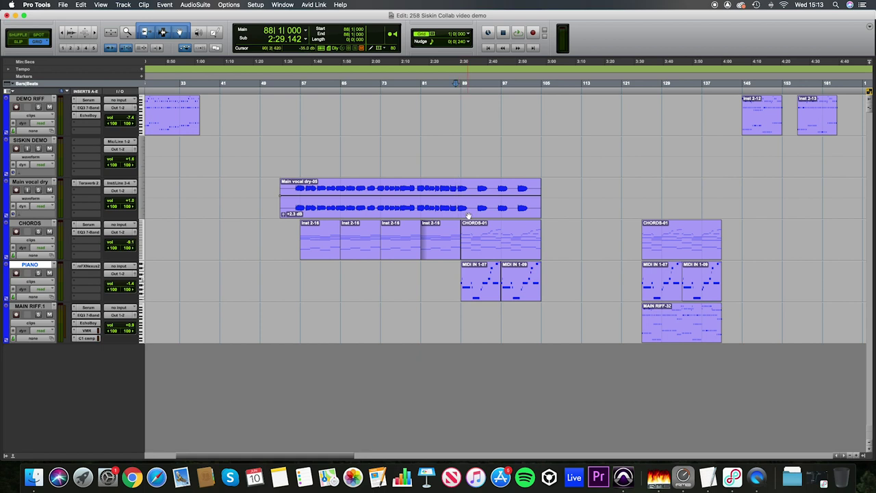
key(space)
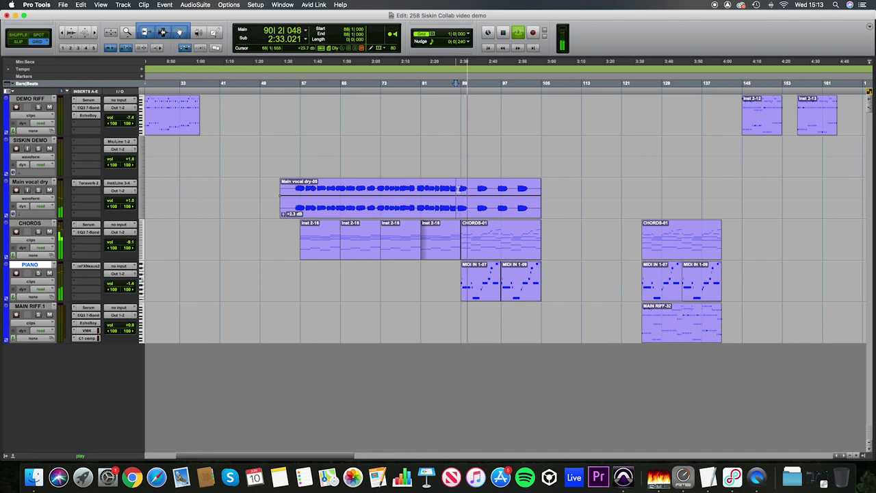
Step: Examine the CHORDS and PIANO notes together in enlarged note view during playback, stop it, and return to the track overview
drag(457, 179, 553, 276)
click(497, 254)
shift+click(493, 285)
key(e)
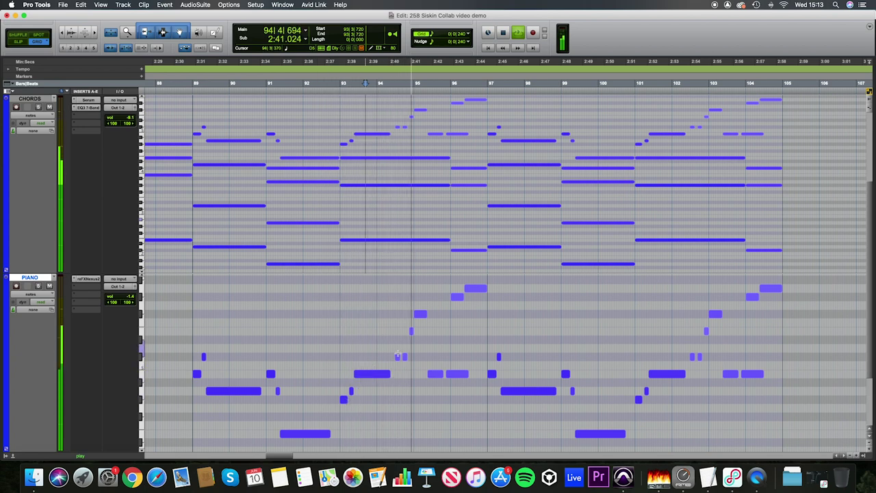
scroll(371, 364, up, 2)
scroll(411, 345, down, 4)
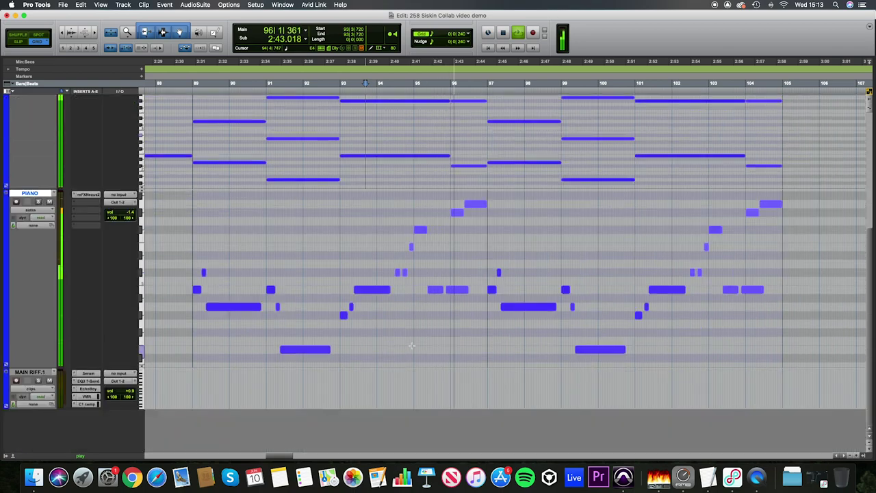
scroll(410, 345, up, 3)
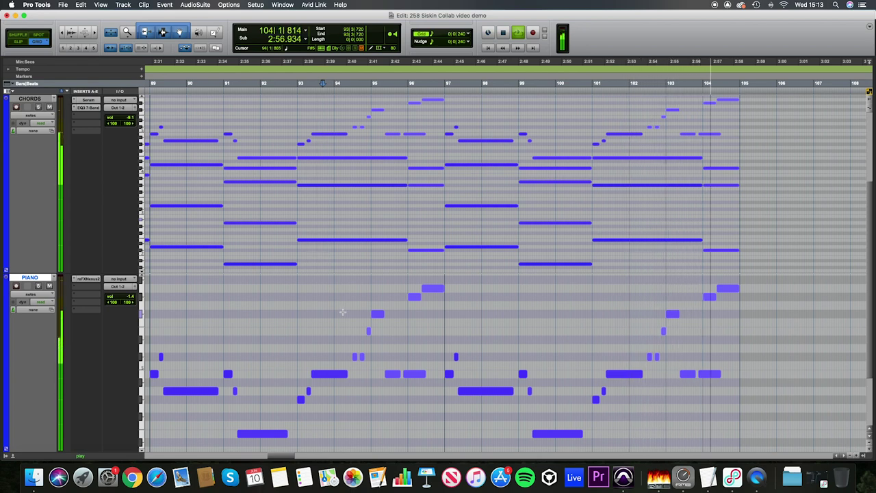
key(space)
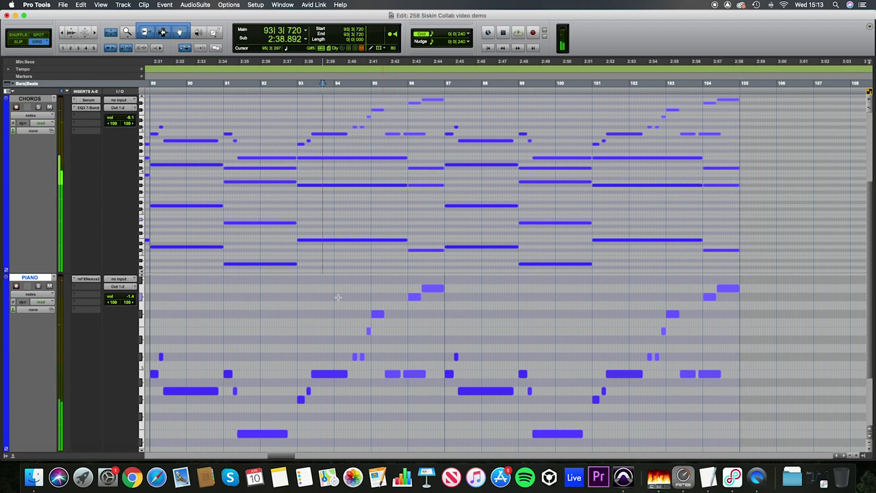
scroll(326, 242, left, 3)
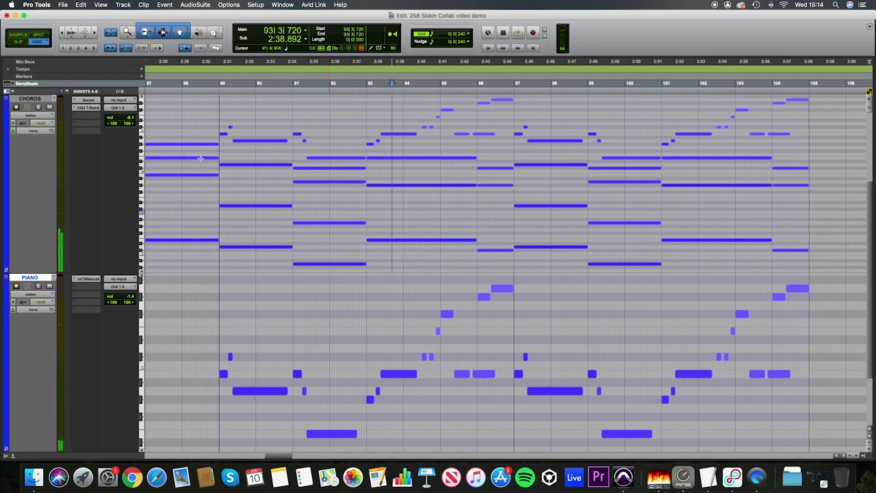
click(445, 257)
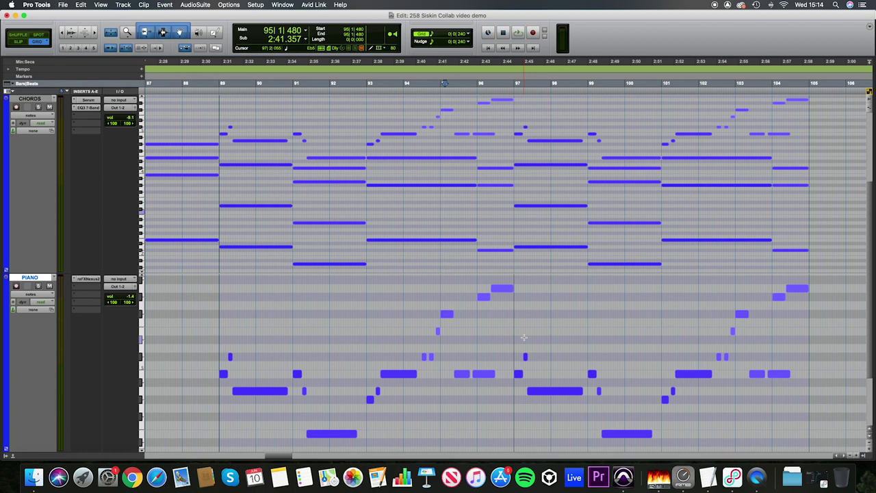
key(e)
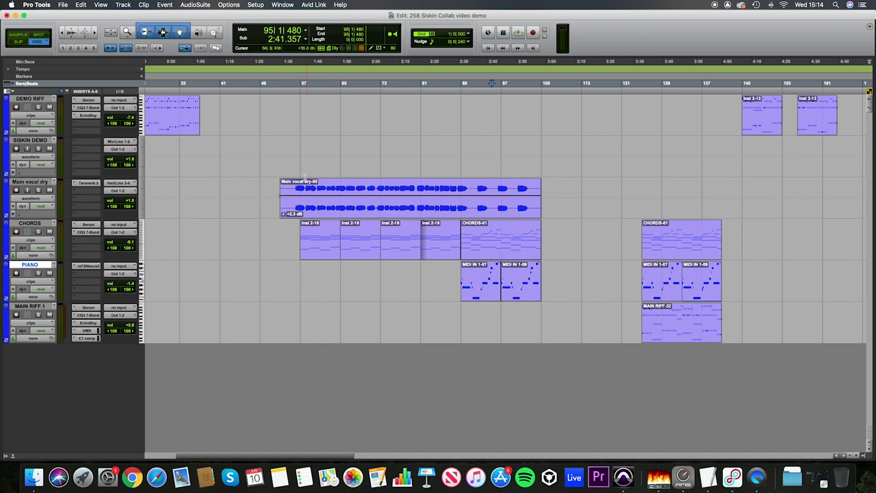
Step: Move the Inst 2-12 clip on the DEMO RIFF track to start at bar 113
click(302, 83)
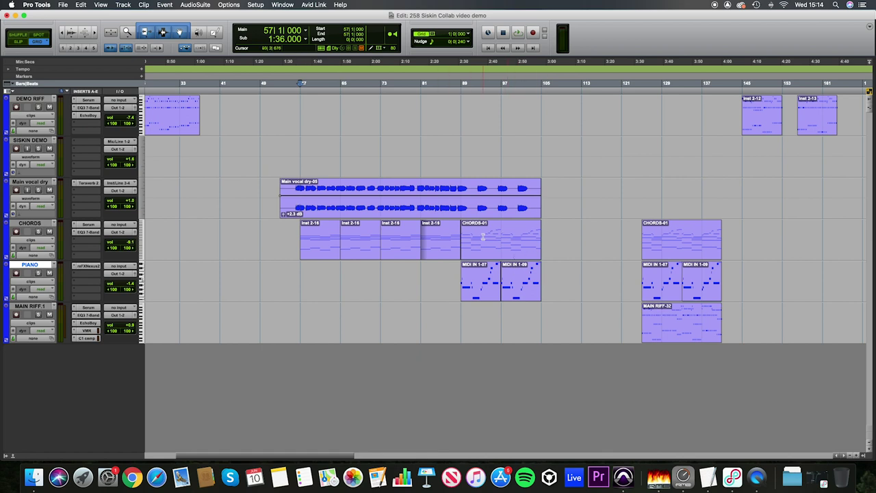
scroll(482, 236, right, 5)
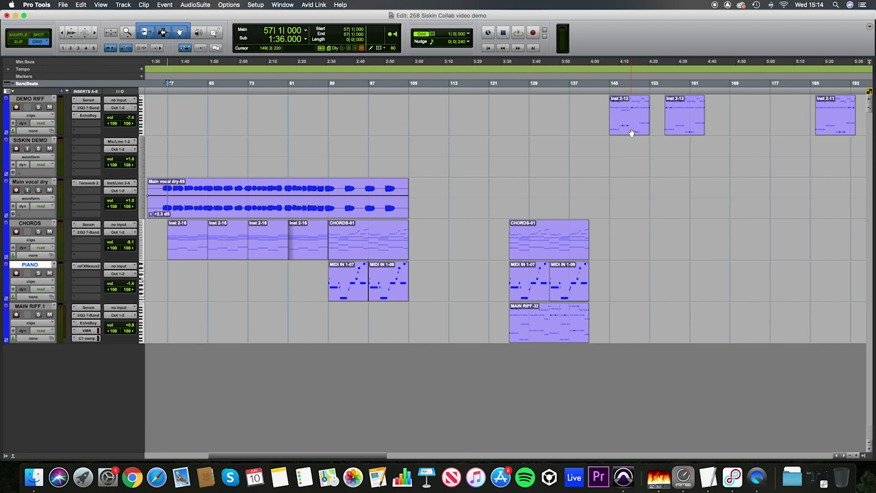
drag(631, 132, 483, 130)
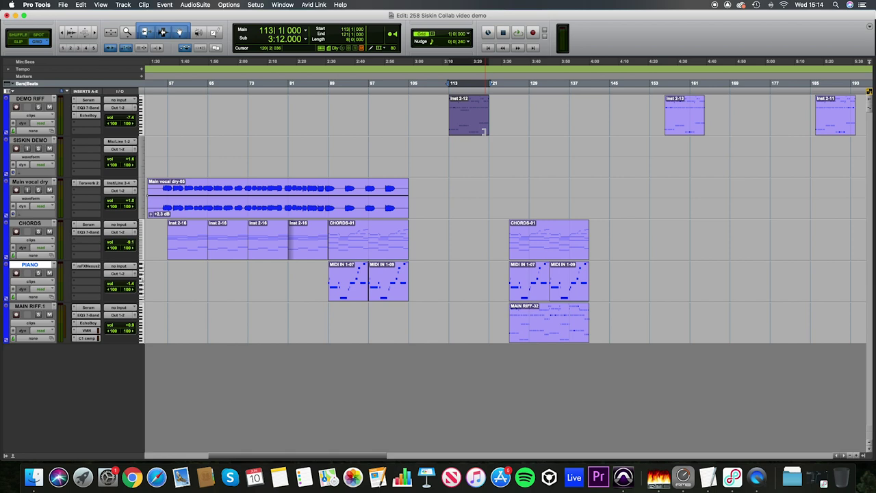
Step: Solo the DEMO RIFF track, play the Inst 2-12 clip in enlarged note view, and return to the track overview with playback stopped
click(37, 108)
key(e)
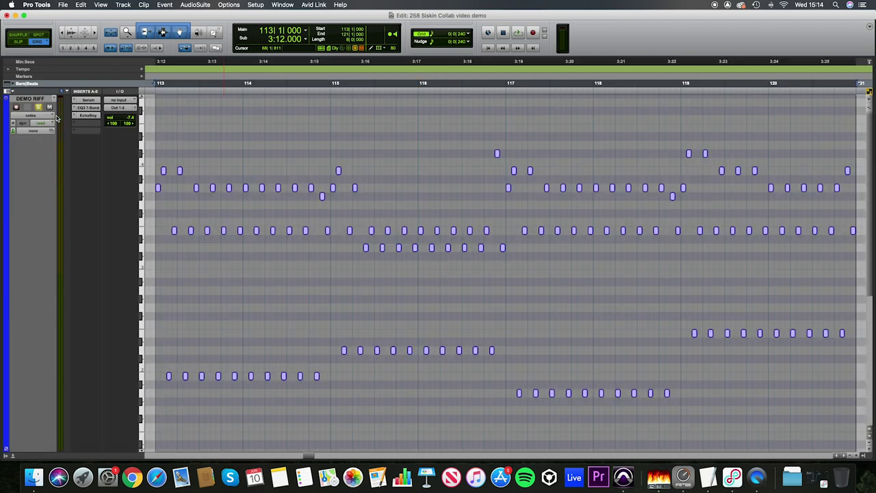
key(space)
click(204, 146)
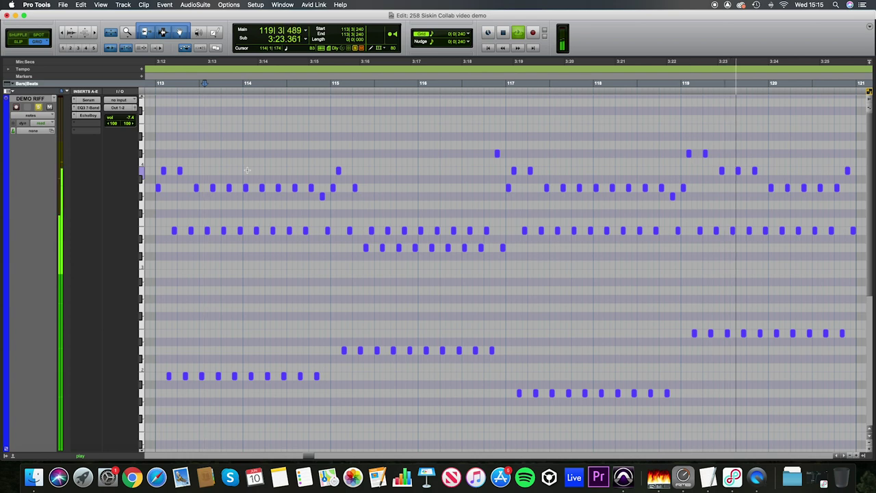
key(ctrl+e)
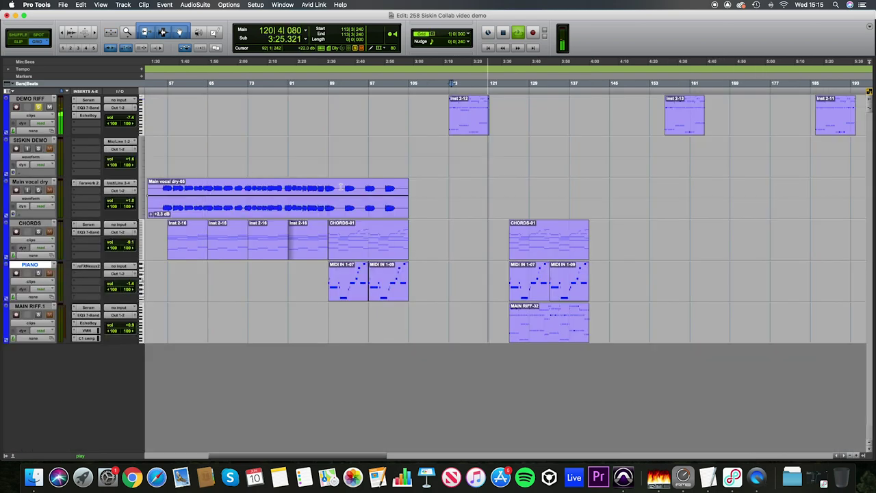
key(space)
Step: Solo MAIN RIFF.1 instead of DEMO RIFF and enlarge its MAIN RIFF-32 clip in note view
click(501, 148)
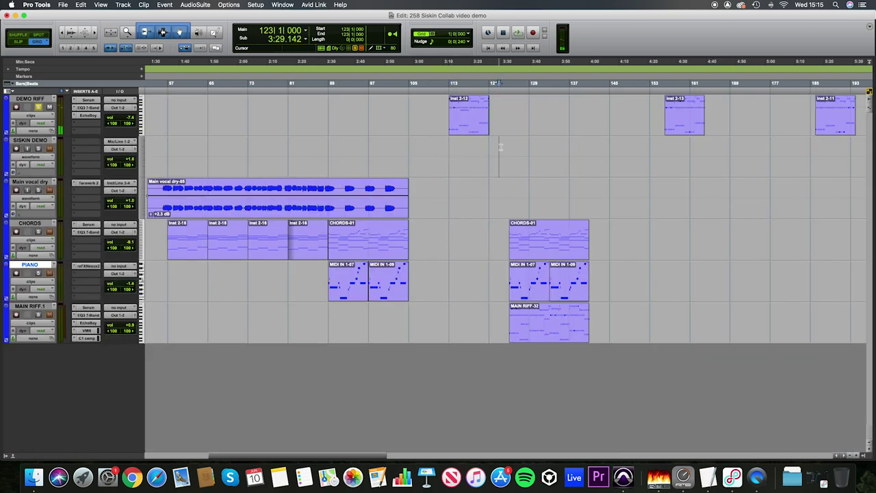
click(516, 148)
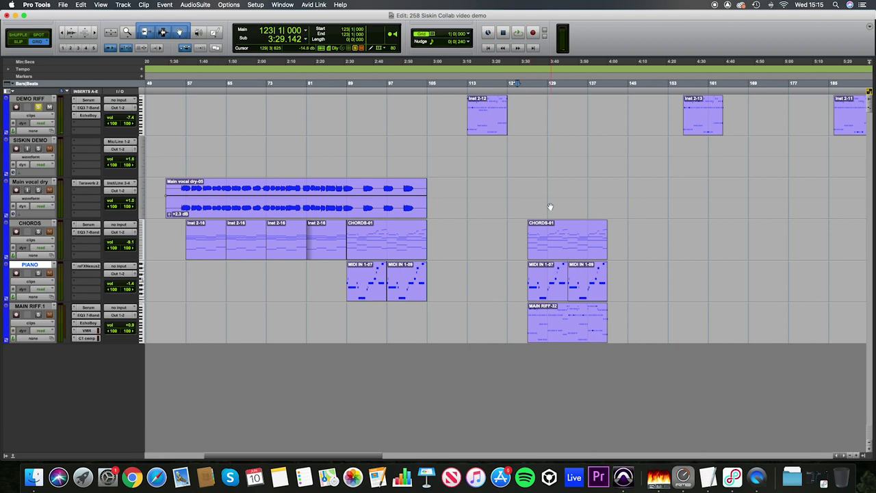
click(573, 335)
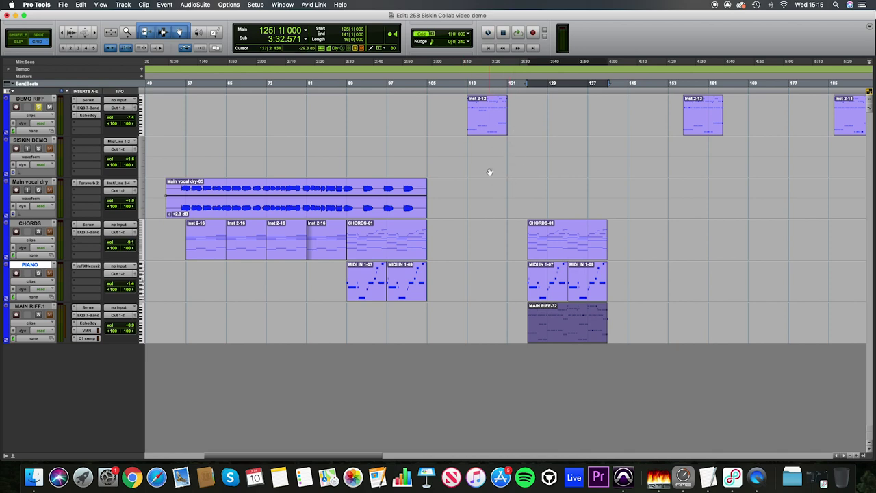
click(500, 307)
click(557, 331)
click(37, 108)
click(39, 314)
key(ctrl+e)
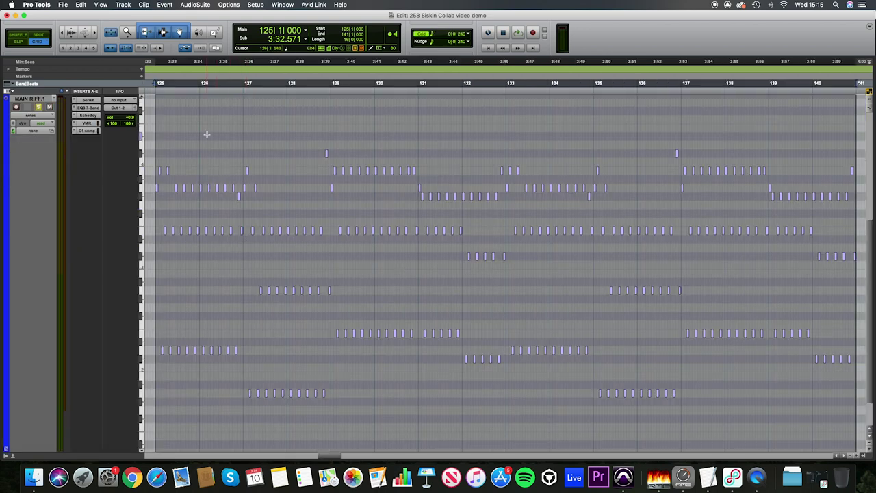
Step: Play the main riff from just before bar 125 with its Serum synth window opened and moved aside from the notes
key(space)
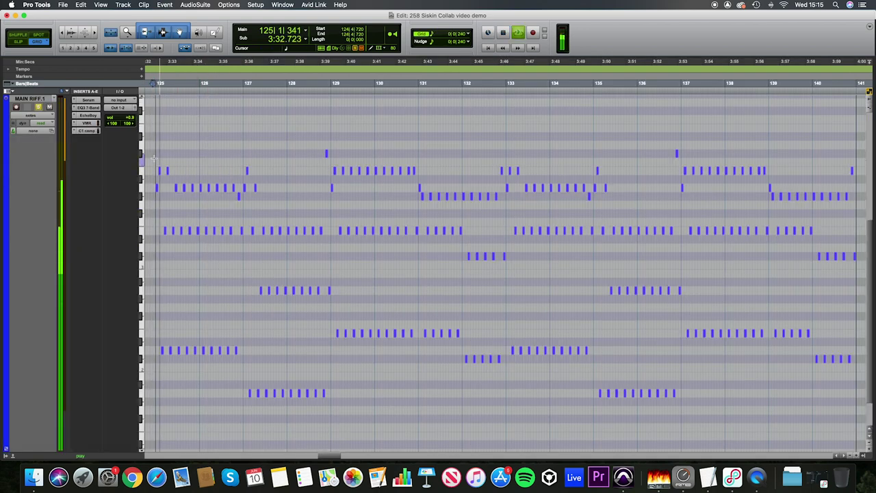
click(87, 100)
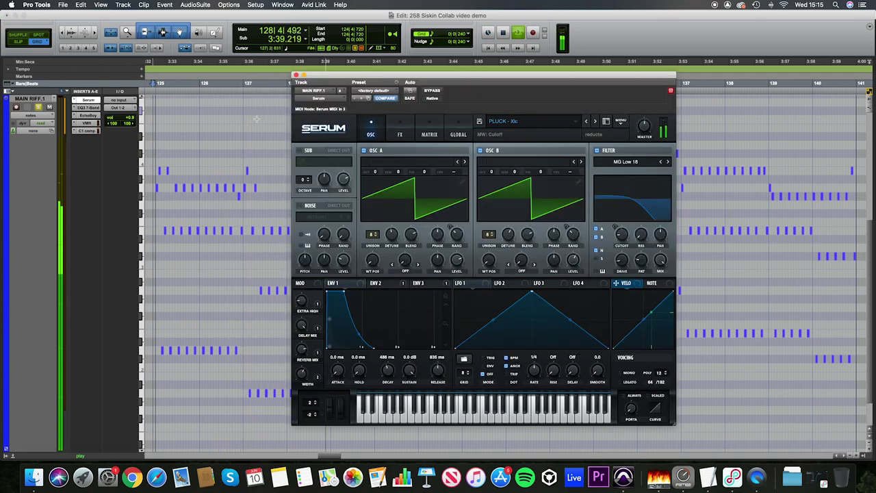
drag(593, 84, 36, 58)
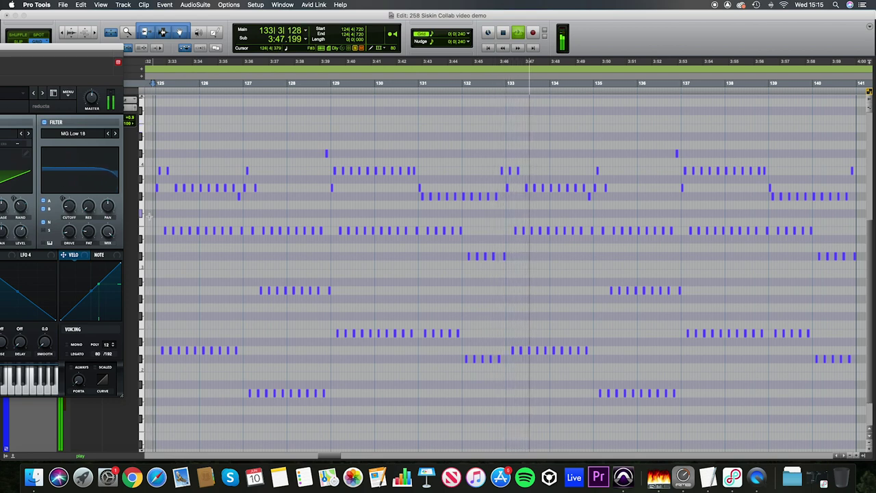
Step: Sweep the Serum filter cutoff on MAIN RIFF.1 during playback, stop it, and return to the track overview
mouse_move(69, 205)
mouse_move(69, 205)
mouse_down()
mouse_move(76, 173)
mouse_move(74, 206)
mouse_up()
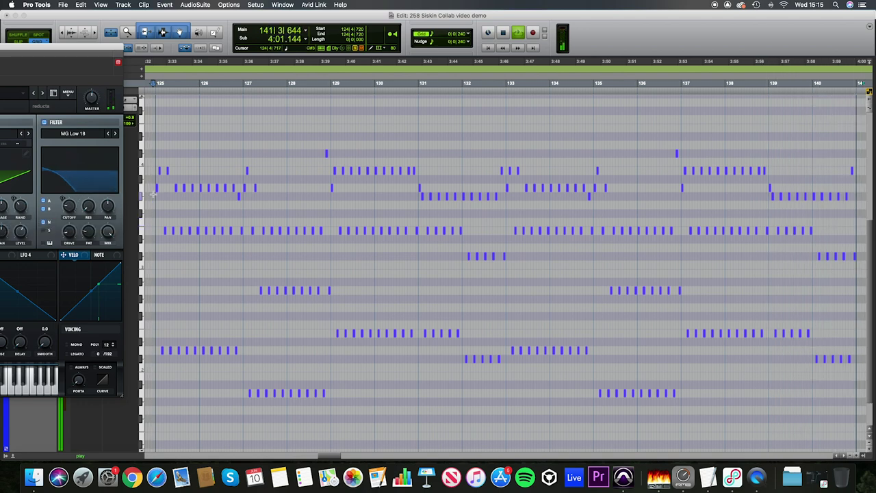
key(space)
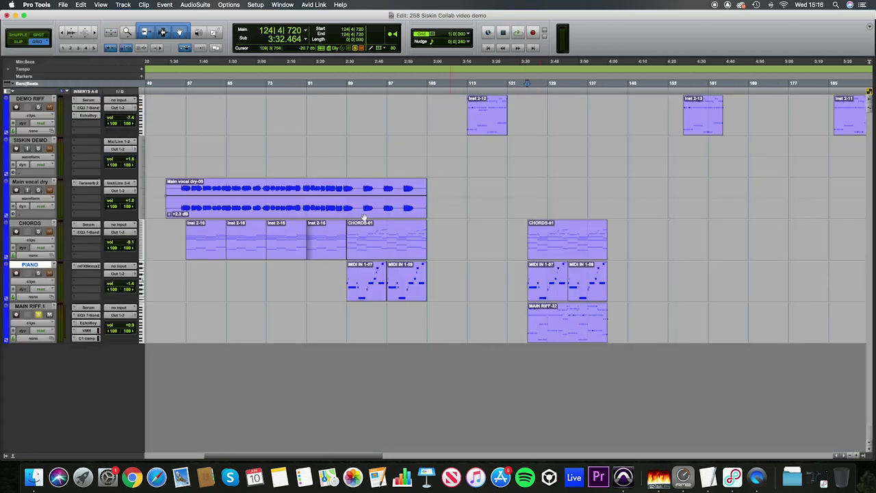
click(451, 278)
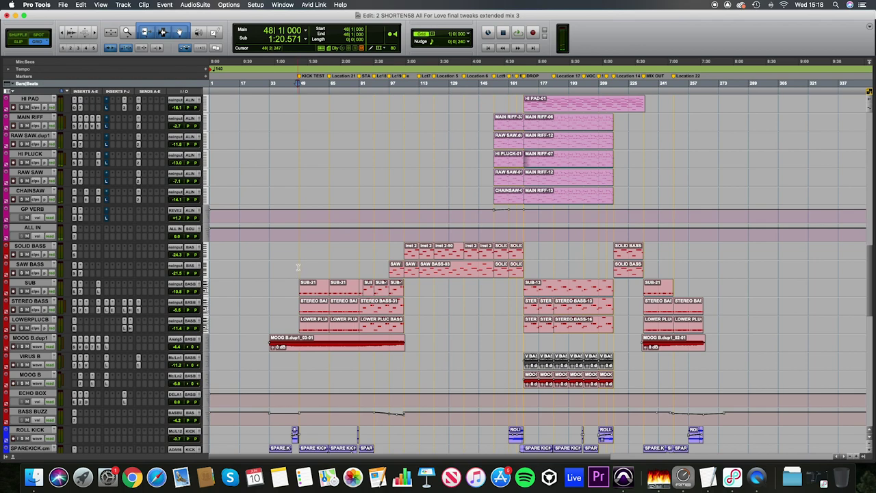
Step: In the extended mix session, select all tracks from VOCAL VERB through BACKINGS 2
click(299, 267)
scroll(282, 262, up, 10)
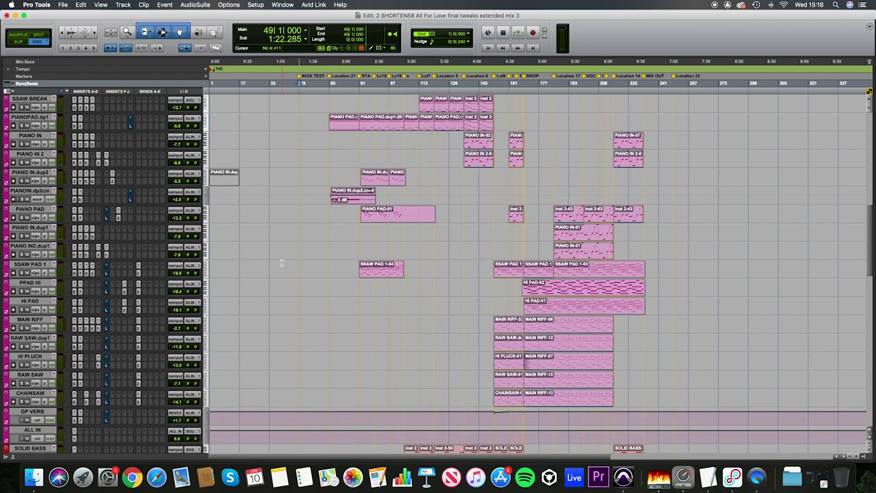
scroll(282, 262, up, 10)
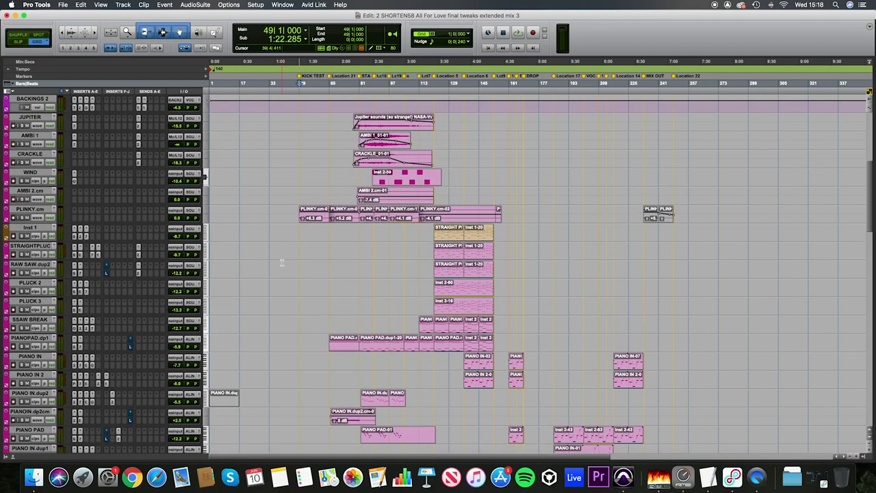
scroll(281, 262, up, 13)
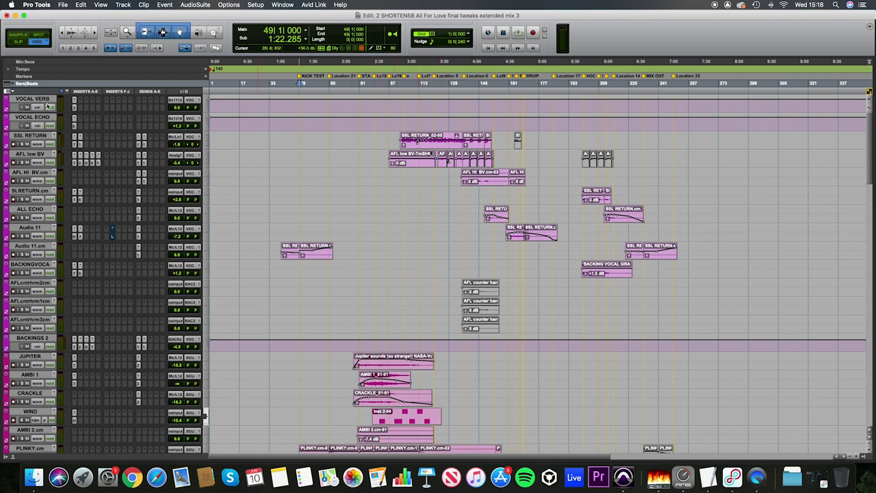
click(30, 100)
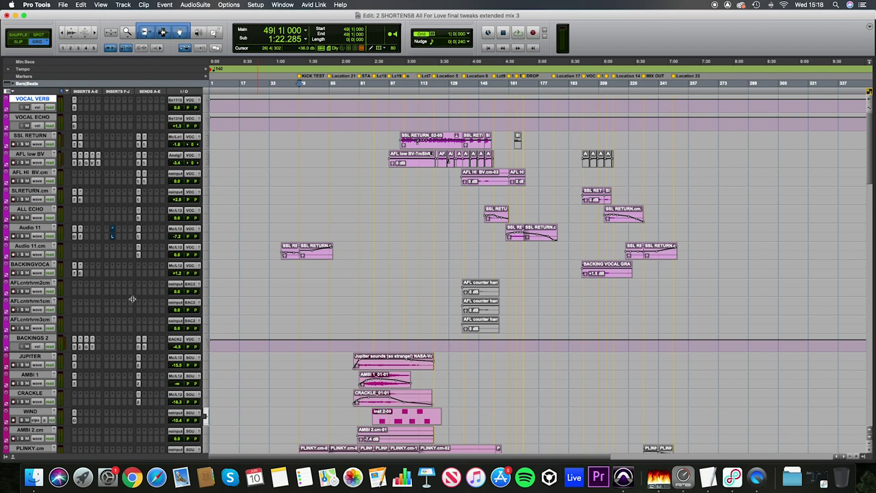
shift+click(42, 338)
Step: Solo the SSL RETURN vocal track and play it from bar 110
key(super+bracketright)
scroll(514, 297, right, 3)
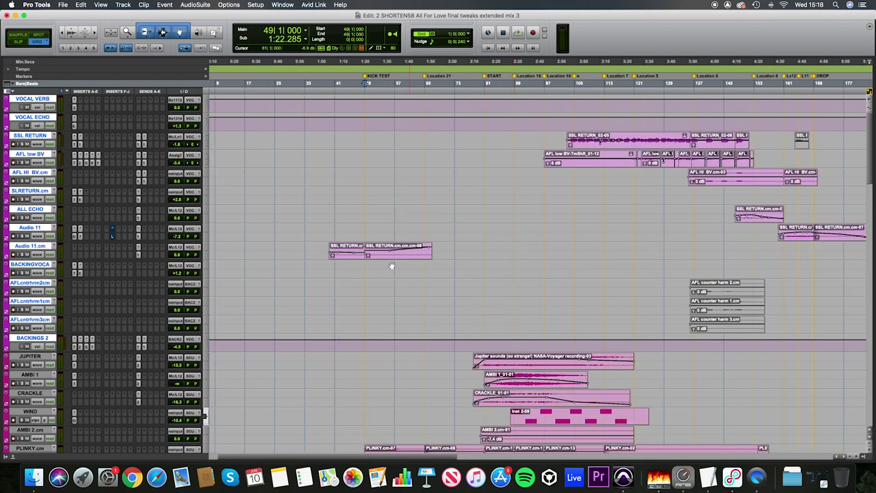
scroll(515, 276, right, 4)
click(444, 175)
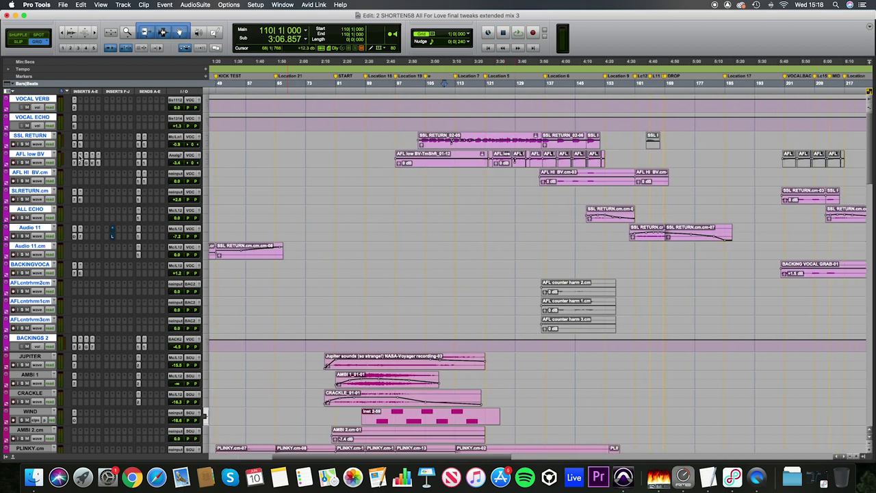
click(22, 144)
key(space)
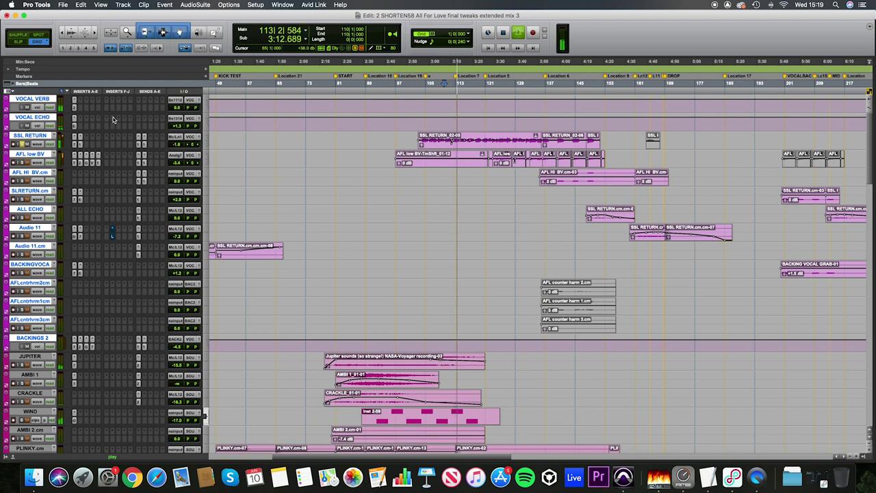
Step: Examine the SSL RETURN_02-05 clip enlarged during playback, stop it, and return to the track overview
click(445, 140)
key(ctrl+e)
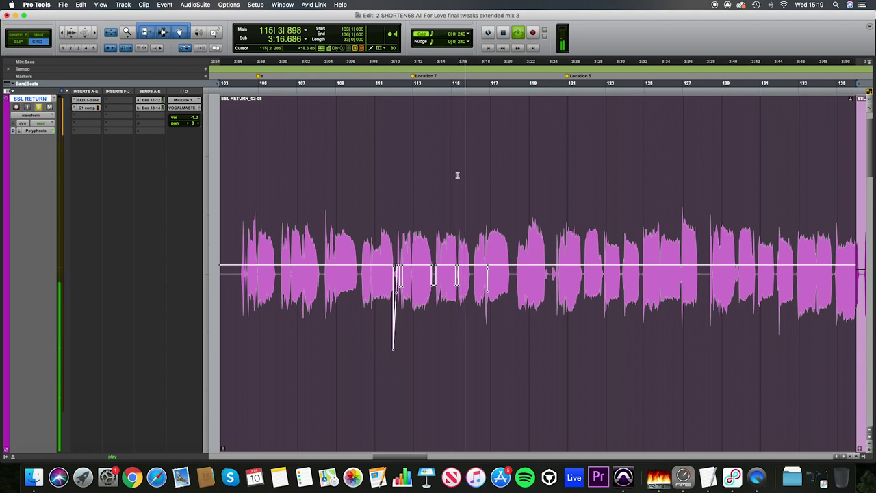
key(space)
key(ctrl+e)
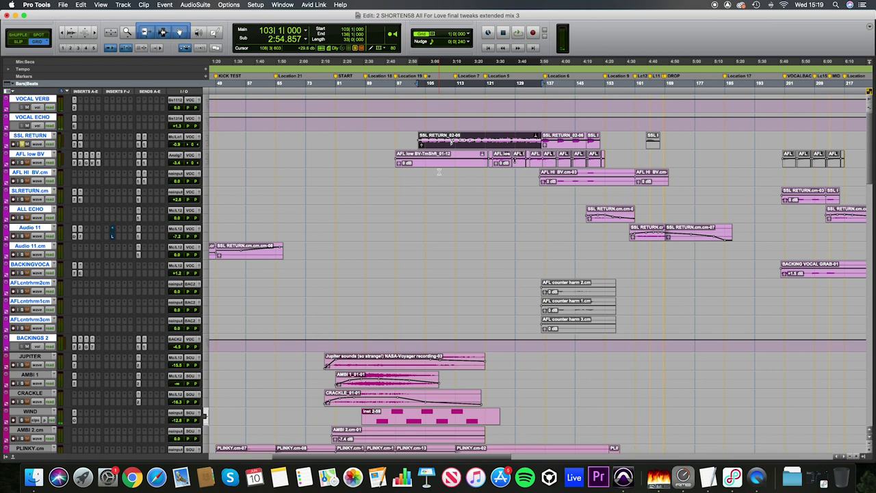
key(ctrl+e)
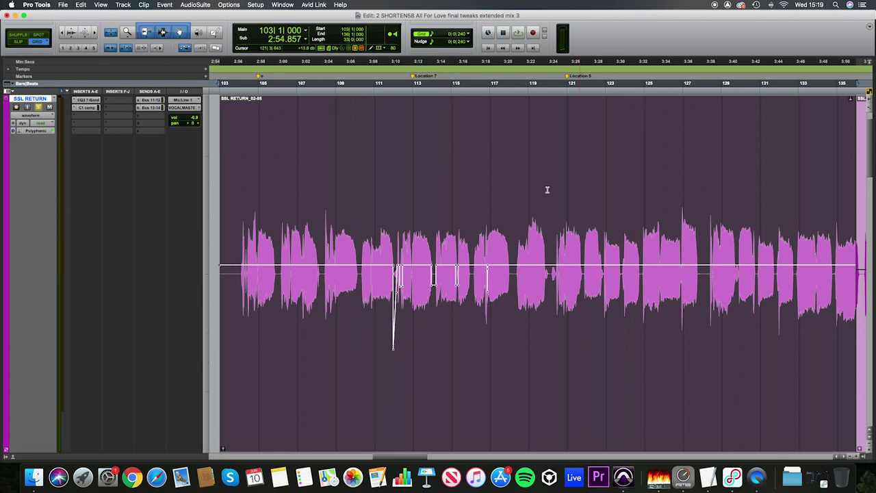
key(e)
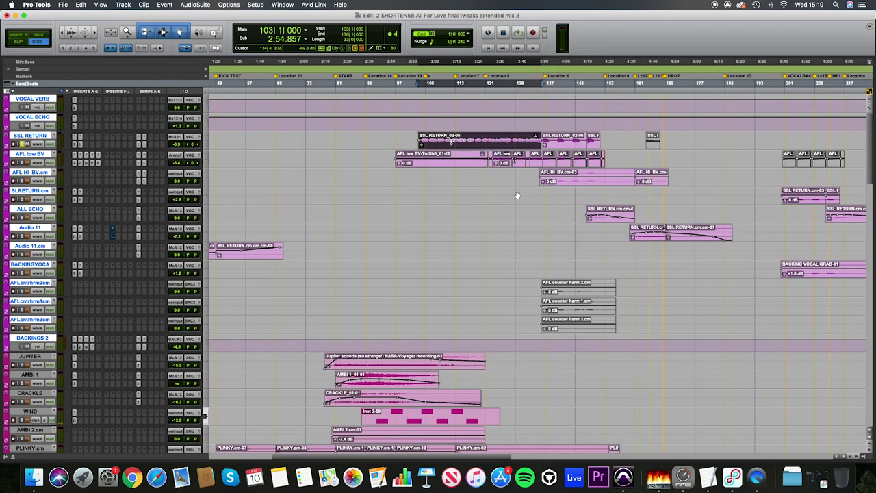
Step: Enlarge the SSL RETURN_02-05 clip and switch its track to warp view
click(477, 176)
click(478, 146)
key(e)
click(32, 115)
click(34, 92)
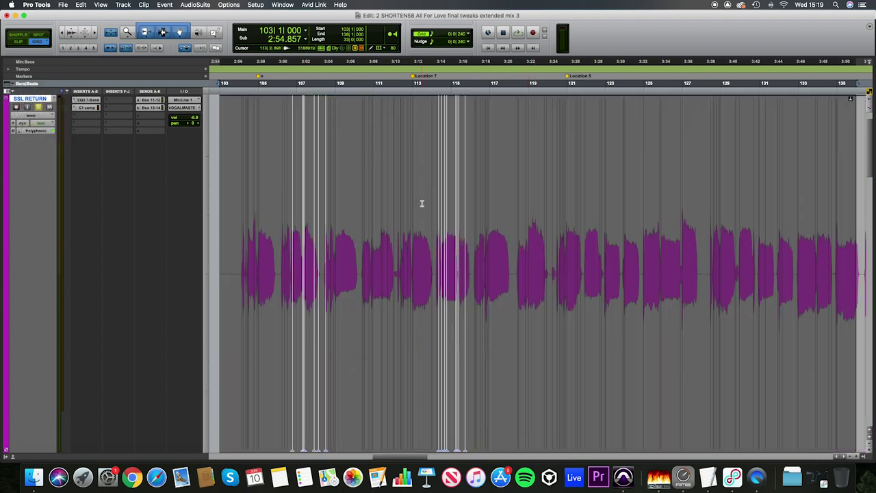
Step: Examine the warp markers along the SSL RETURN vocal phrases, including those around bar 106, and return to the full track overview
key(super+bracketright)
key(super+bracketright)
scroll(741, 304, right, 3)
click(679, 186)
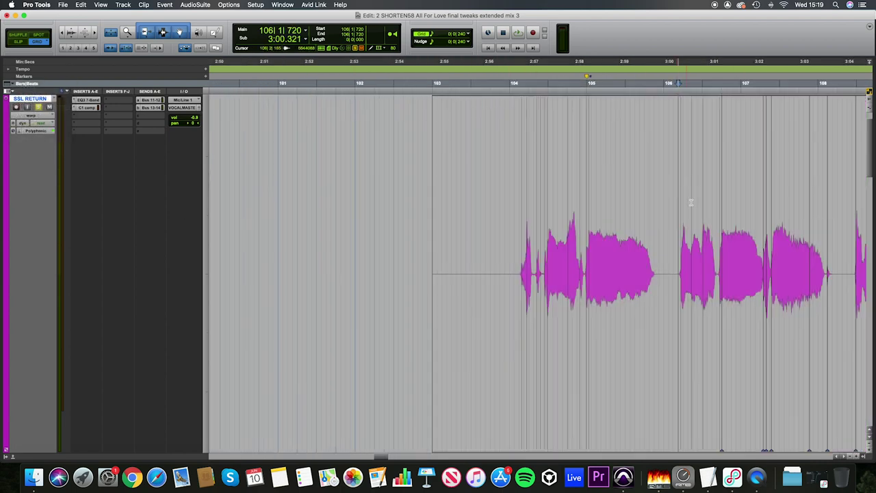
click(736, 213)
key(super+bracketright)
key(super+bracketright)
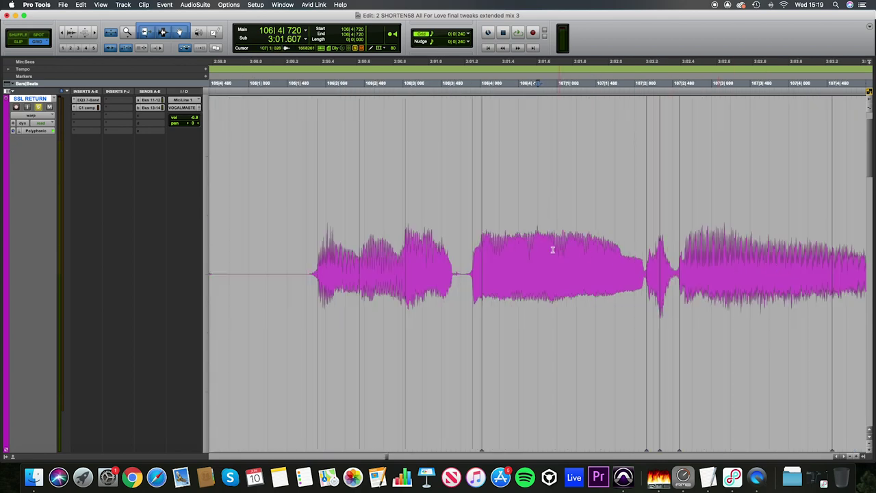
key(super+bracketright)
key(super+bracketleft)
key(super+bracketleft)
key(super+bracketleft)
key(super+bracketleft)
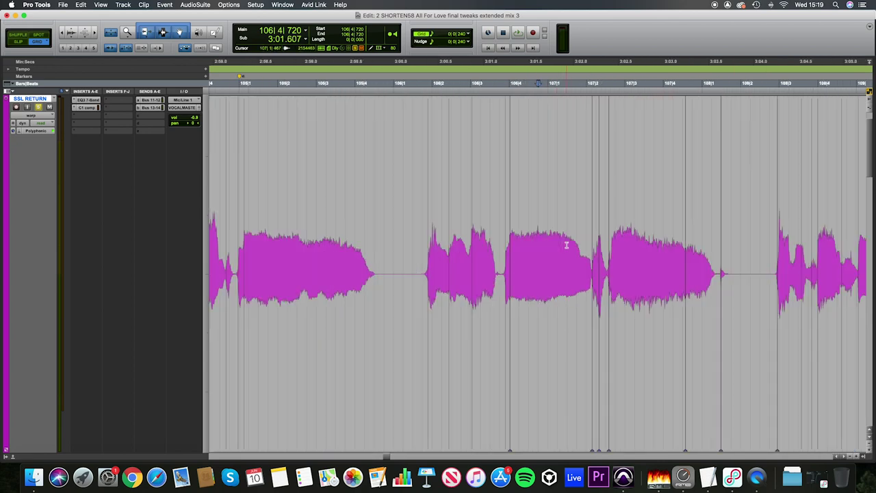
key(super+bracketleft)
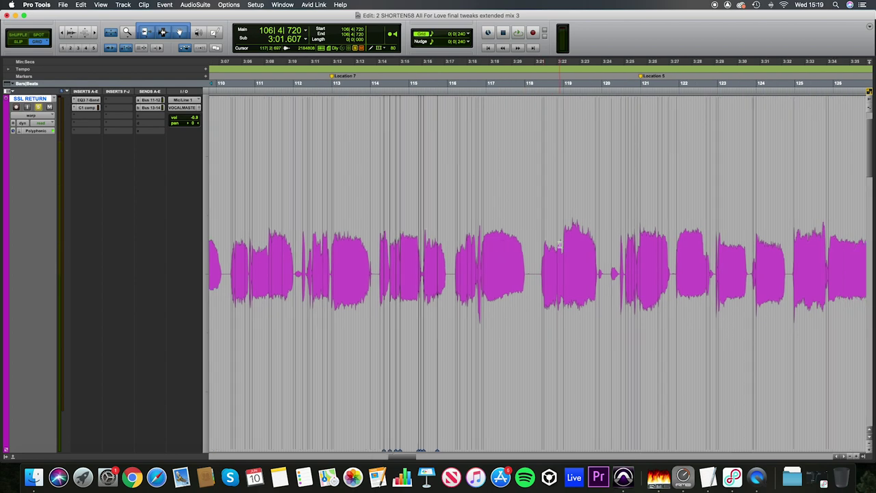
key(e)
key(super+bracketleft)
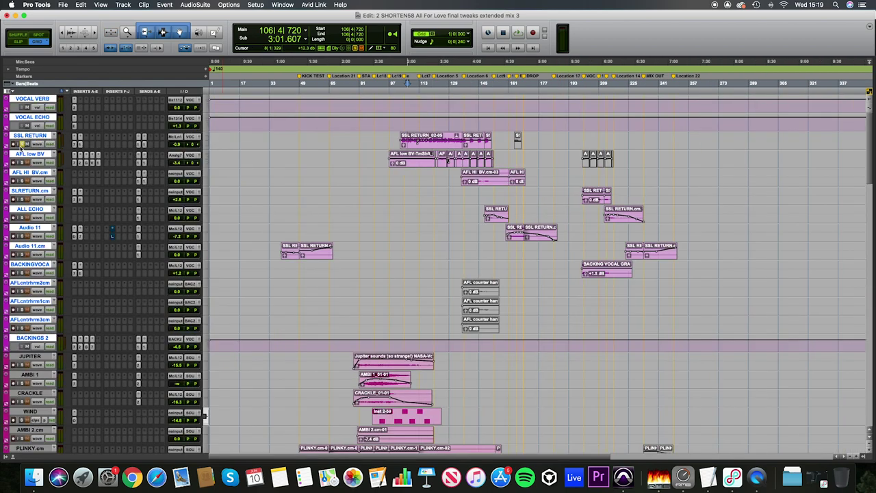
Step: Select the AFL HI BV.cm-03 clip together with the AFL low BV clips, enlarge both tracks, and place the cursor near bar 134
click(482, 187)
key(super+bracketright)
key(super+bracketright)
key(super+bracketright)
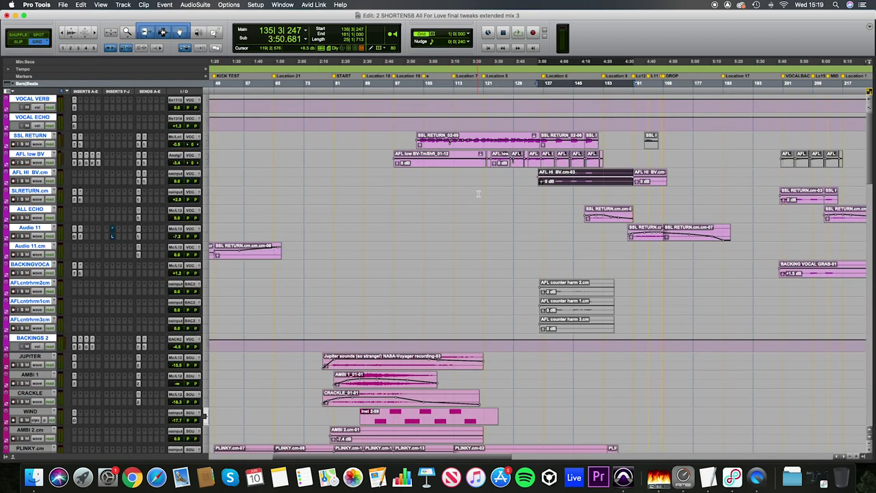
shift+click(378, 164)
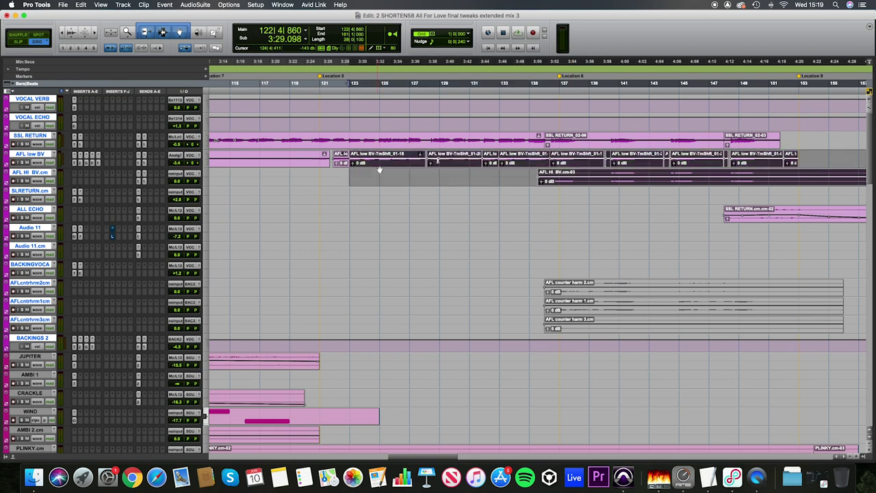
key(e)
click(414, 143)
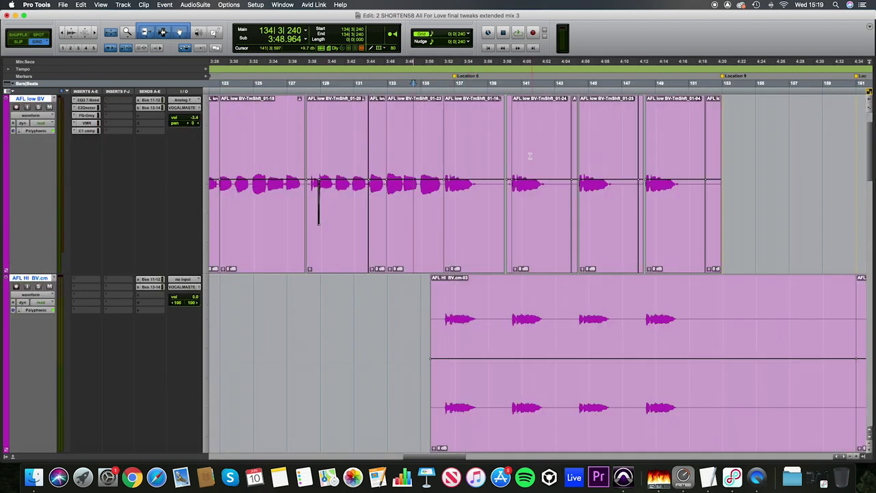
Step: Solo the AFL low BV and AFL HI BV.cm backing vocals and play them from bar 141, then from bar 144
click(38, 108)
key(space)
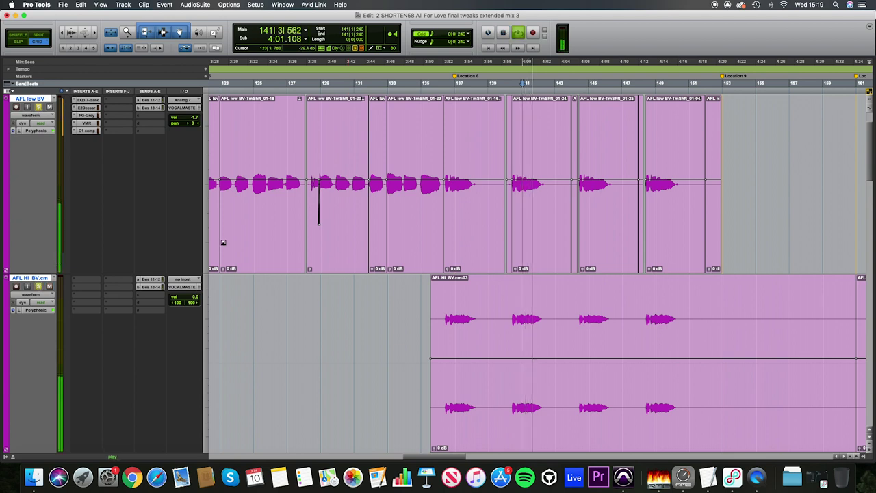
key(space)
key(space)
Step: Add SSL RETURN to the soloed backing vocals, replay them together from bar 144, and stop playback
scroll(548, 158, up, 1)
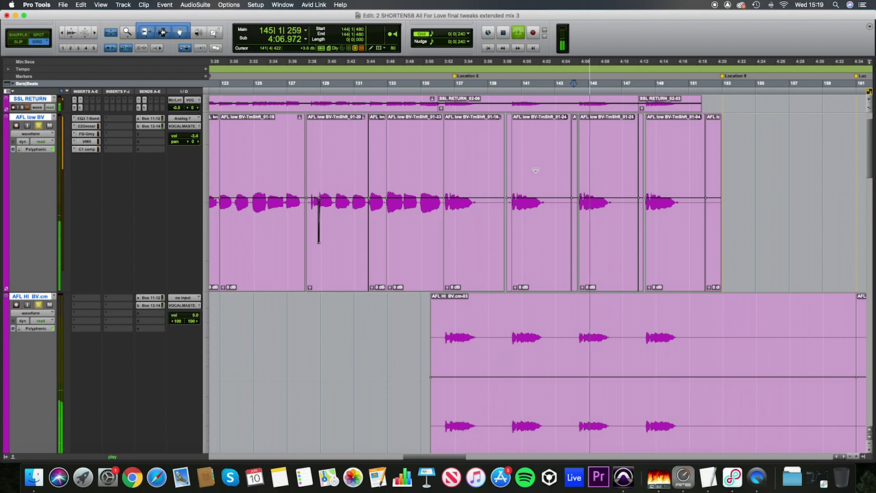
key(space)
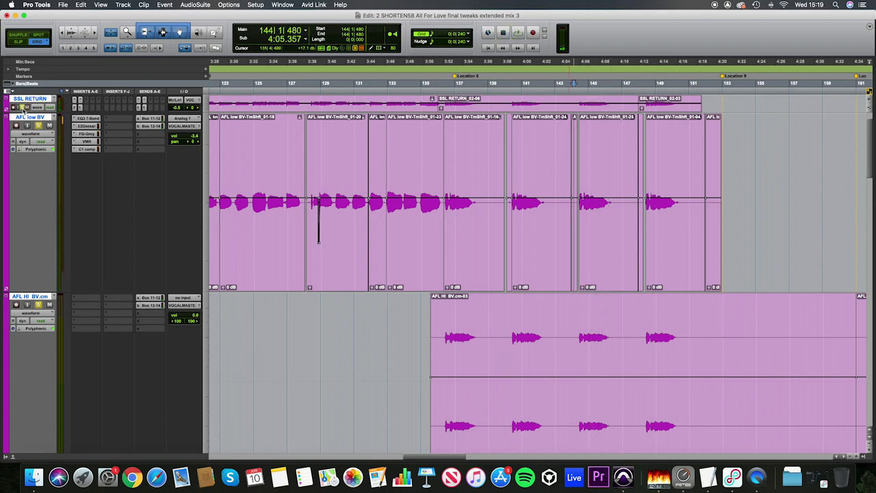
key(space)
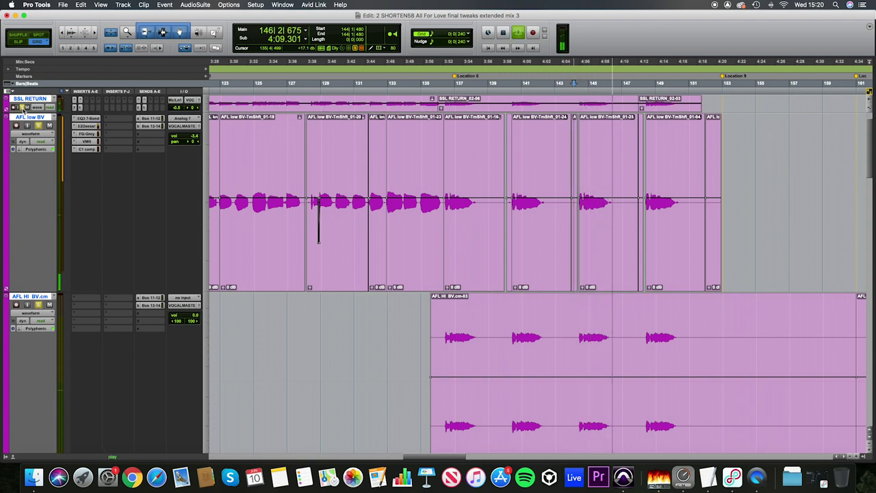
key(space)
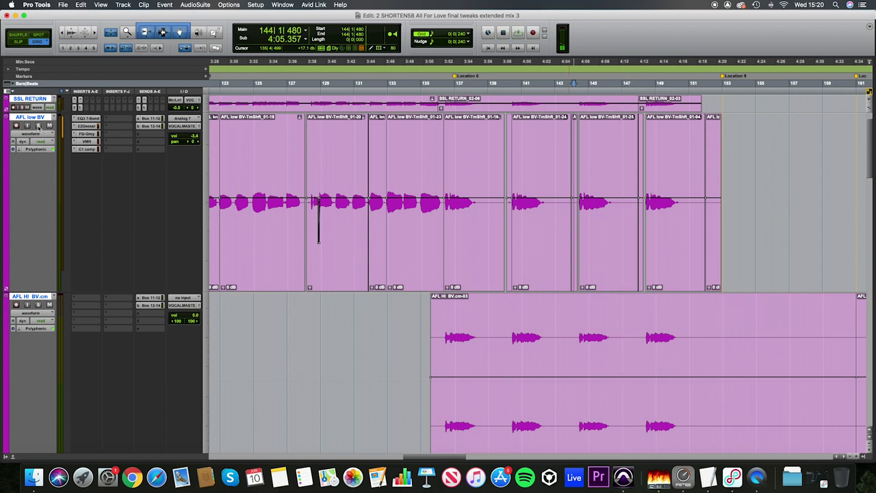
Step: Return to the full track overview, clear the vocal solos, and examine the arrangement of the ambience, pluck, piano and pad tracks
key(ctrl+e)
scroll(531, 203, down, 5)
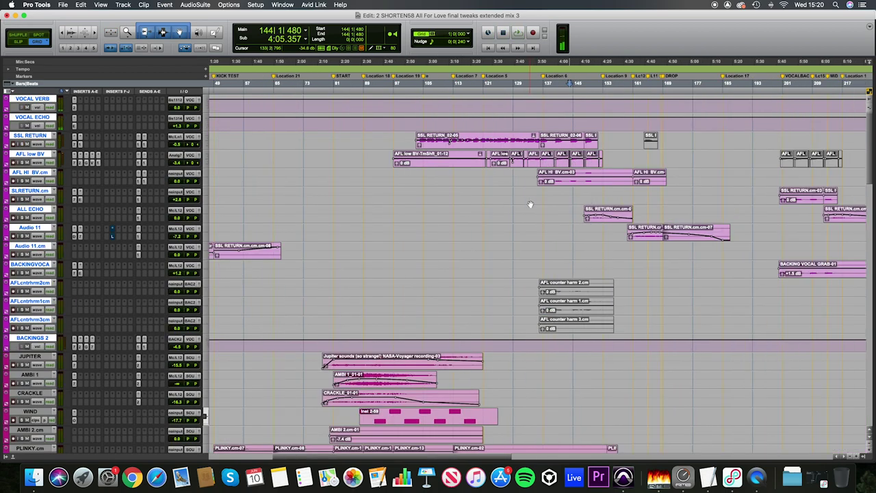
click(37, 177)
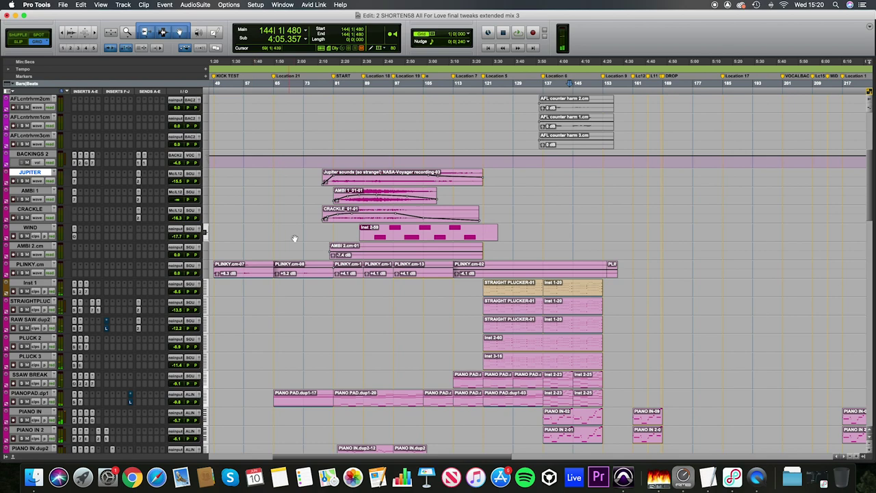
scroll(294, 238, left, 5)
scroll(295, 238, down, 10)
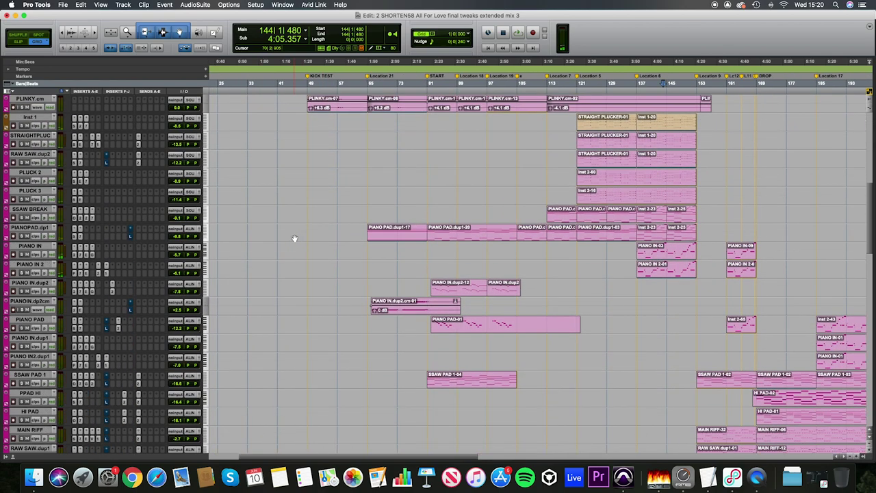
scroll(295, 238, down, 3)
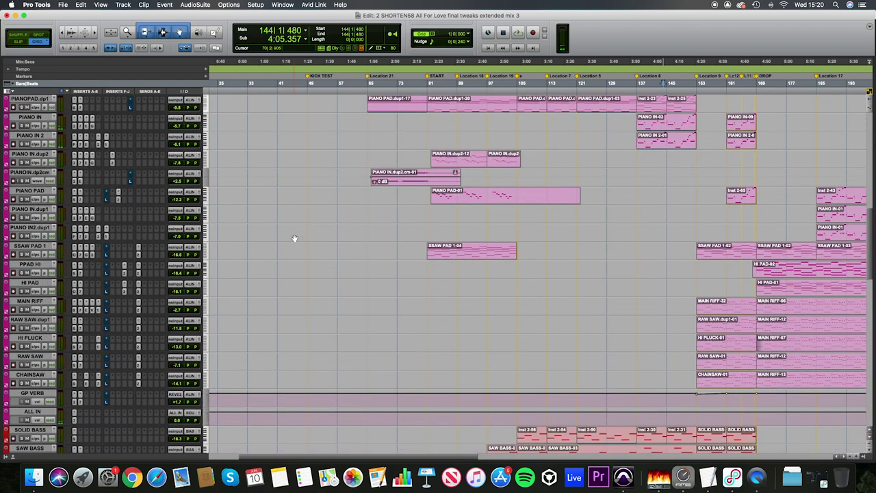
scroll(294, 238, up, 9)
scroll(294, 239, right, 8)
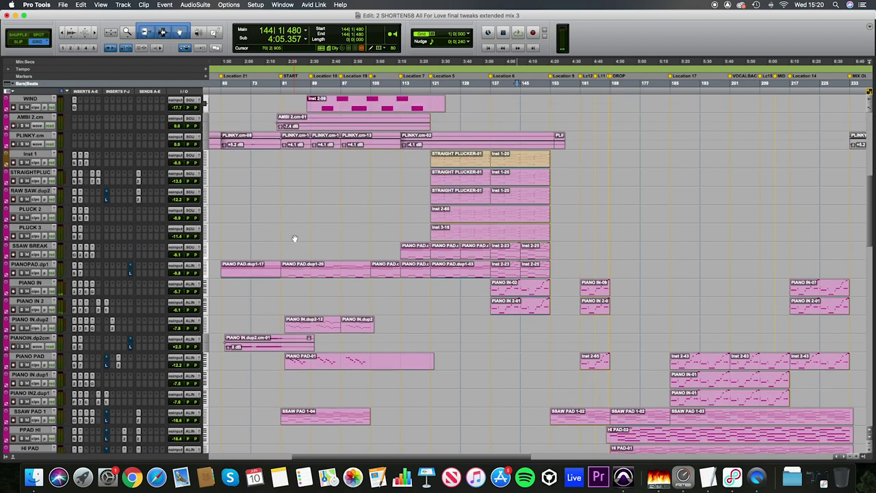
Step: Place the cursor at bar 85, solo the JUPITER track, and play it from there
scroll(294, 238, up, 8)
click(299, 240)
key(super+bracketright)
scroll(294, 238, left, 5)
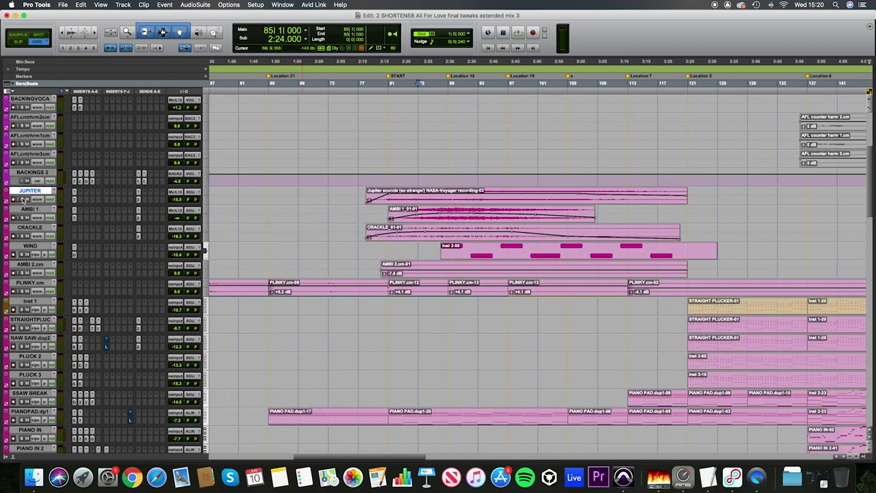
key(space)
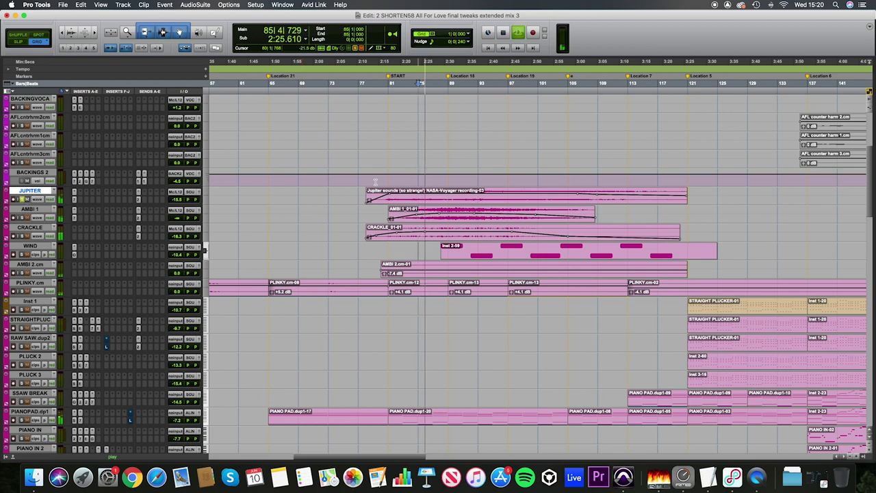
Step: Enlarge the Jupiter sounds clip, play it from bar 91, and return to the track overview with playback stopped
click(445, 198)
key(e)
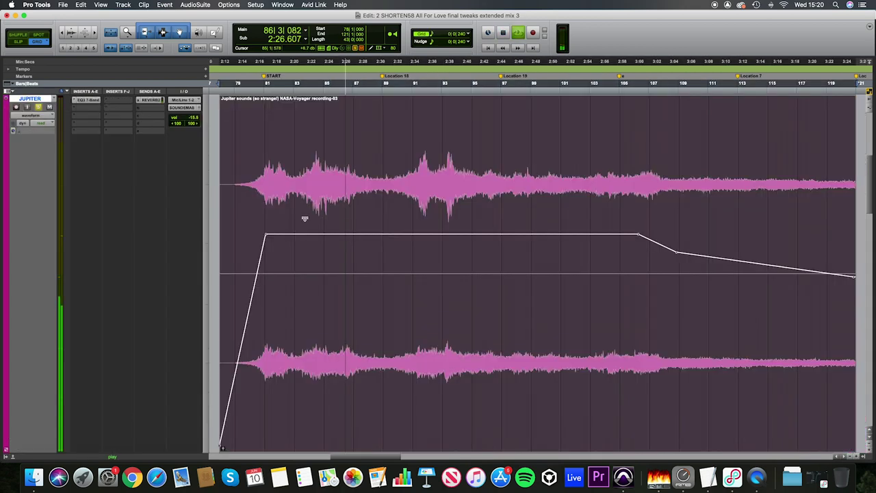
click(414, 175)
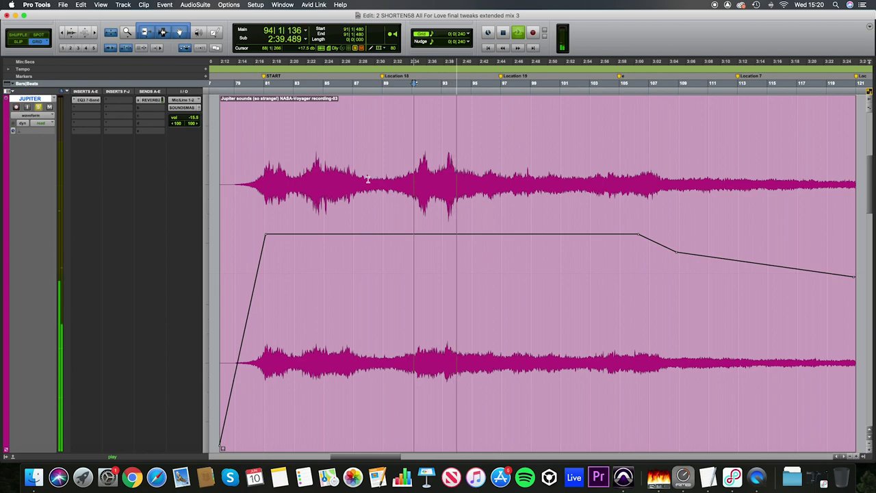
key(super+e)
key(space)
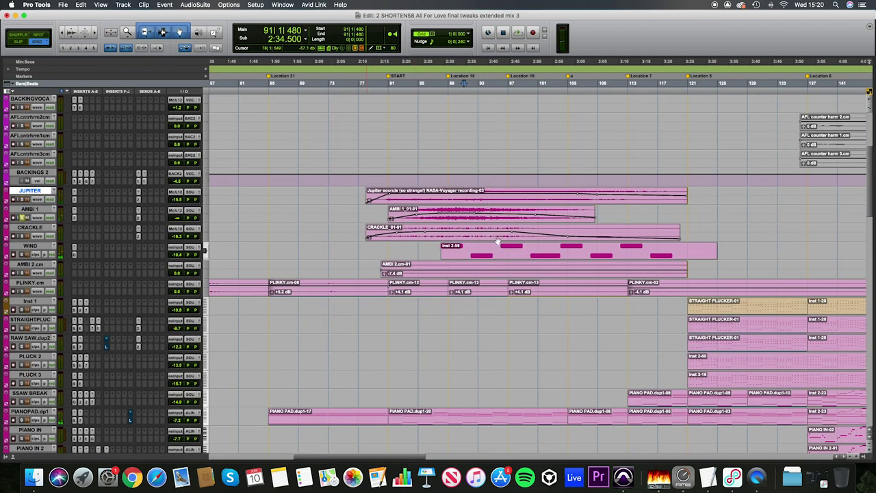
Step: Solo AMBI 1 instead of JUPITER, inspect its enlarged clip with the cursor at bar 88, and return to the overview
key(super+e)
key(super+e)
click(458, 218)
key(super+e)
key(space)
double_click(385, 136)
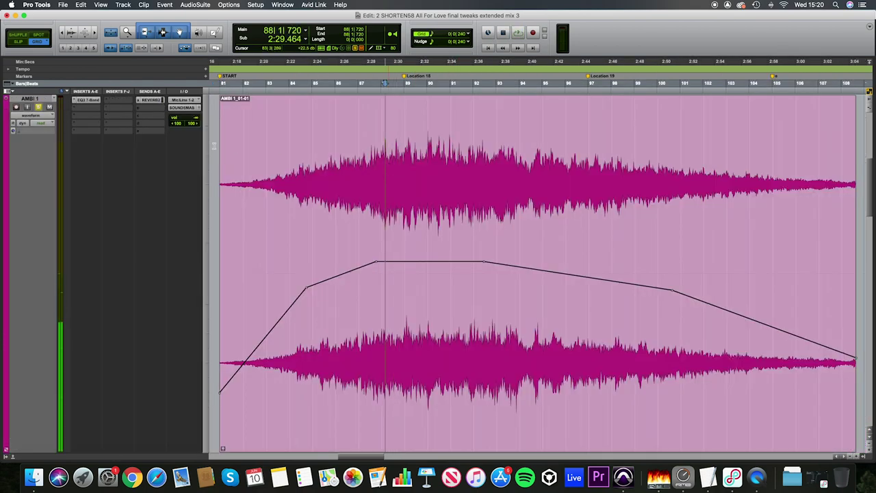
key(super+e)
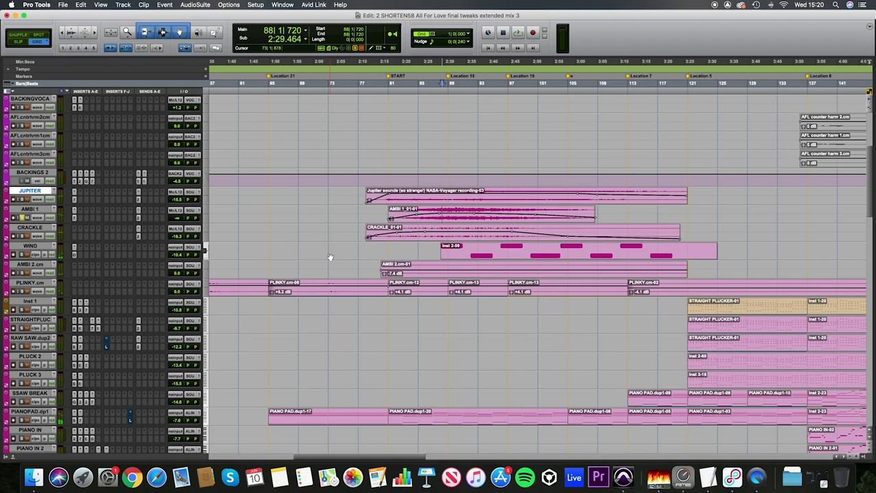
Step: Set the AMBI 1 volume to -5.7 dB and play the soloed track from bar 88
scroll(329, 257, down, 20)
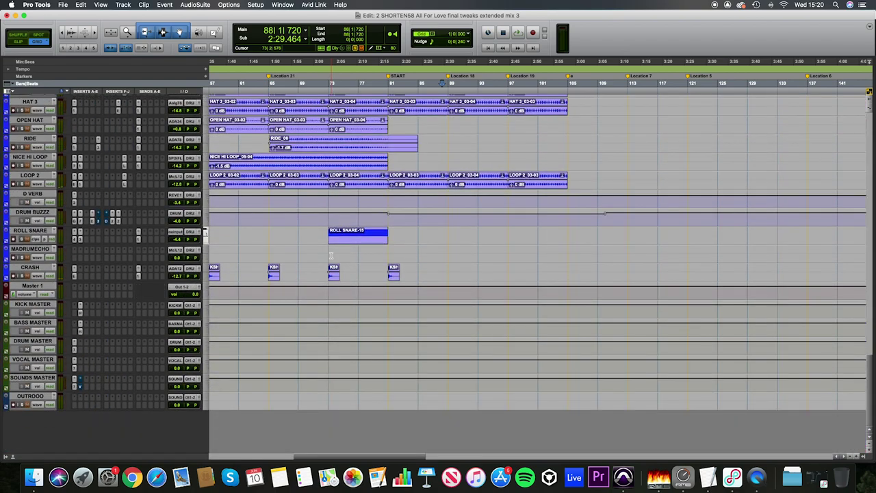
scroll(330, 255, up, 15)
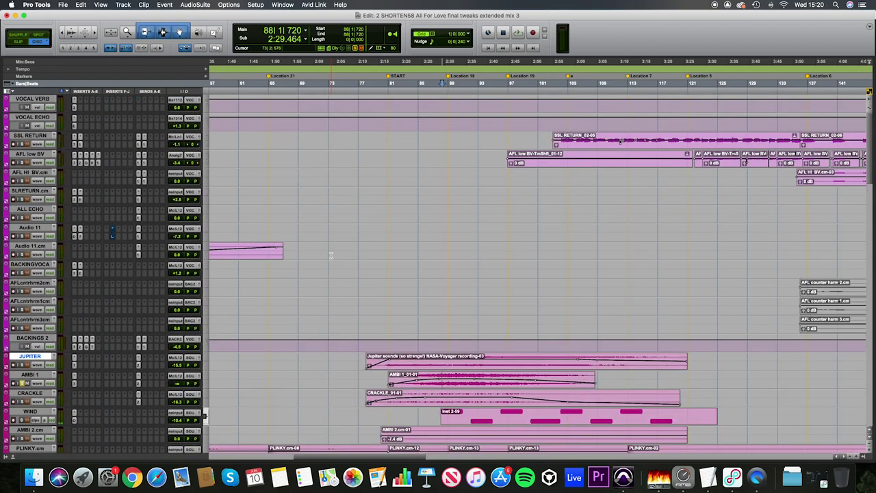
scroll(331, 256, down, 3)
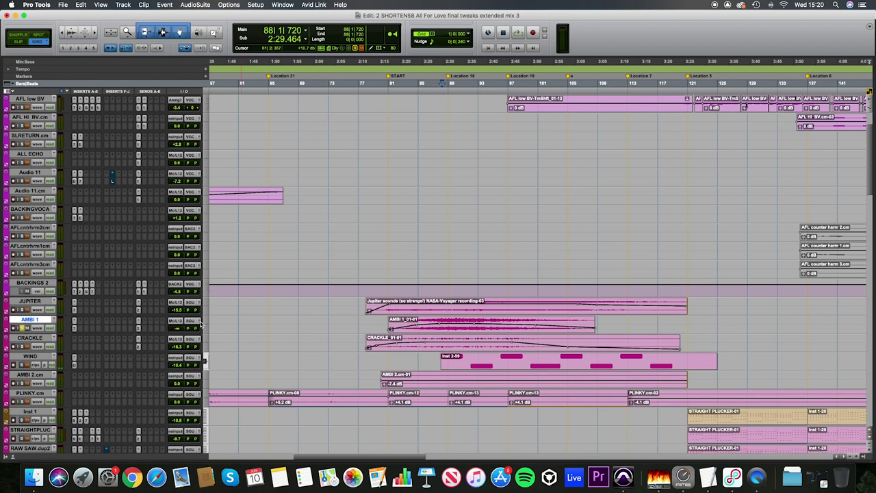
click(199, 325)
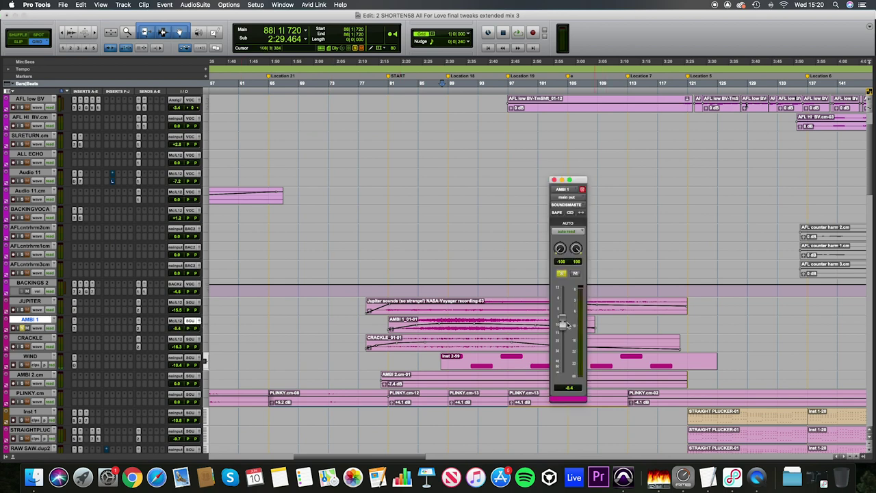
scroll(566, 325, up, 1)
key(space)
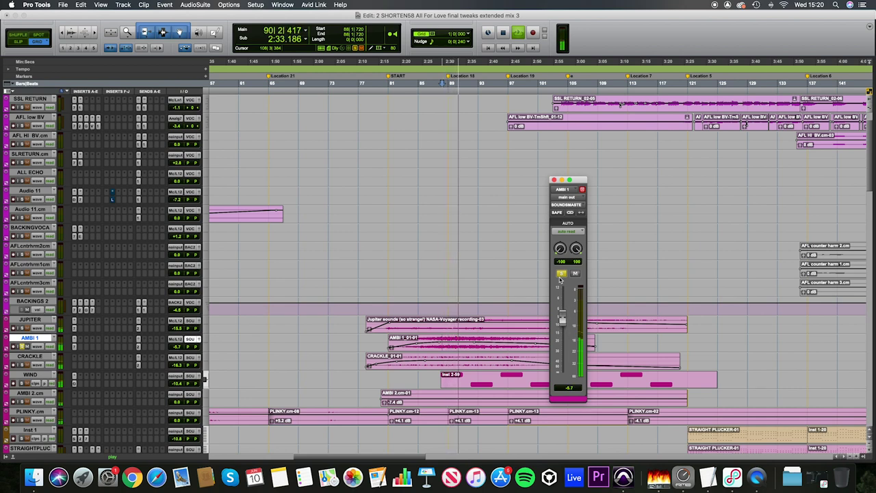
key(space)
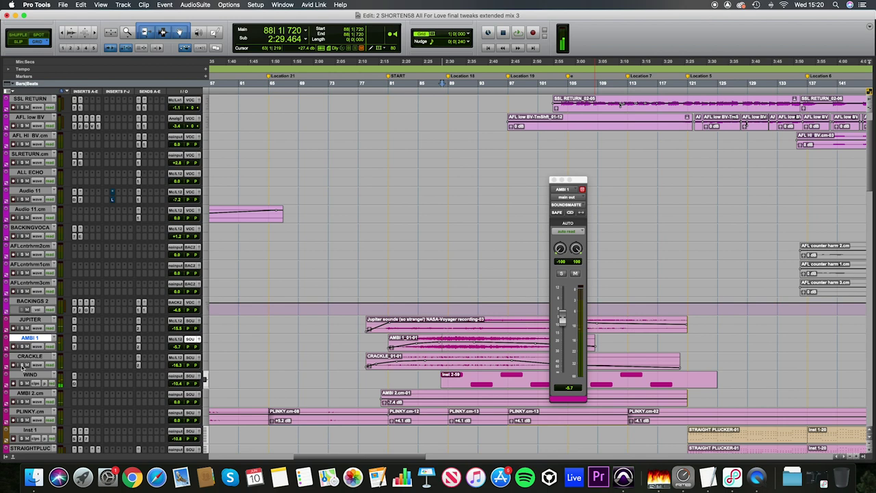
Step: Solo CRACKLE, play it from bar 88, and set its volume to -18.5 dB
key(space)
scroll(299, 352, down, 1)
scroll(299, 352, right, 1)
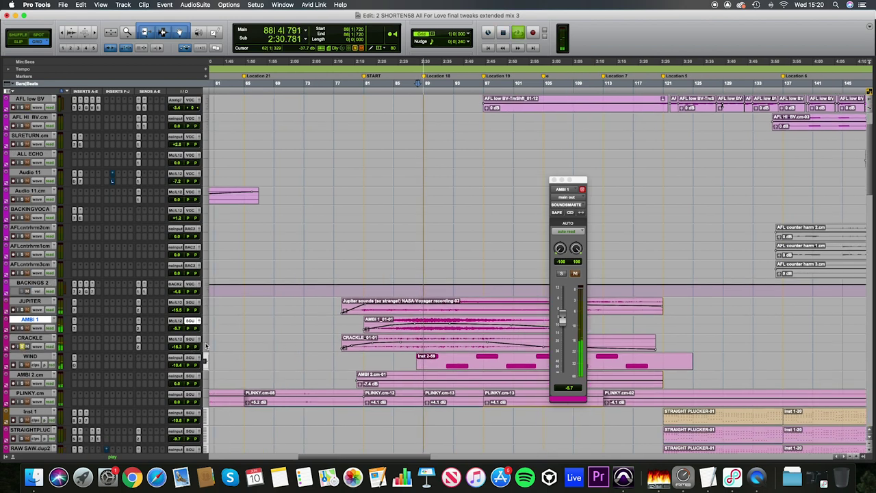
click(198, 339)
drag(562, 335, 563, 313)
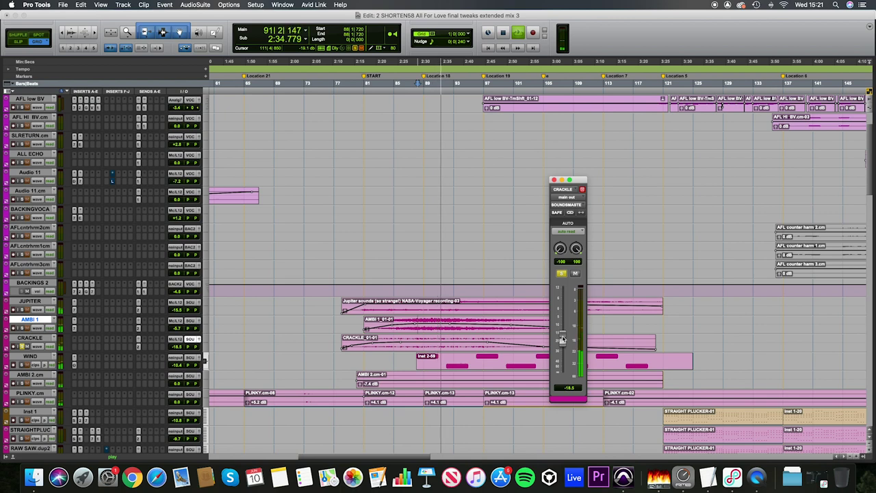
key(space)
Step: Play the soloed WIND part from bar 88 and view its Breath of Life patch in the Omnisphere patch browser
key(space)
click(439, 368)
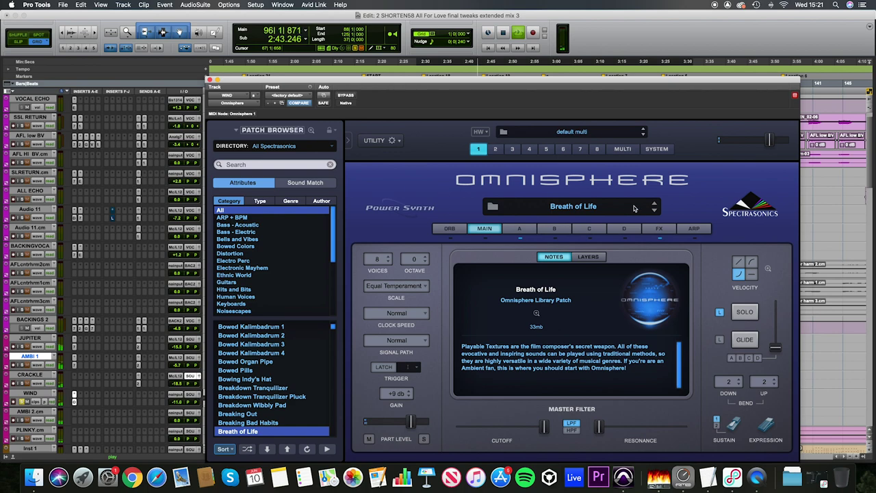
click(562, 211)
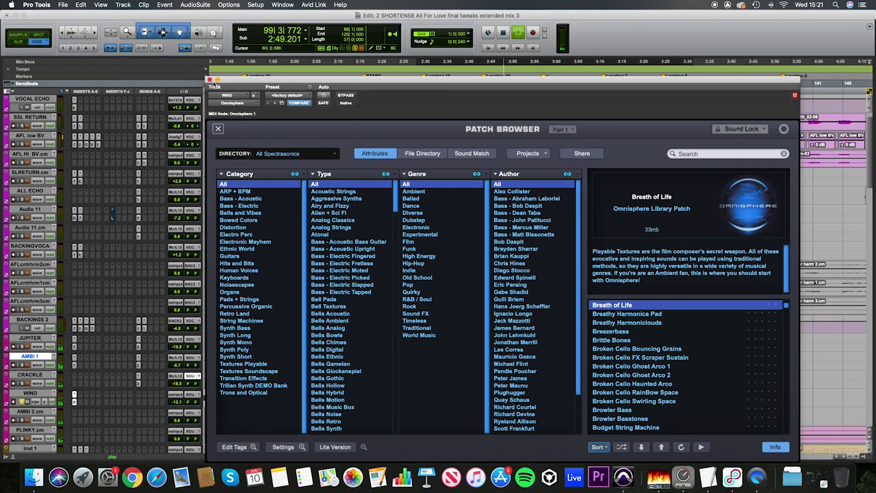
click(211, 80)
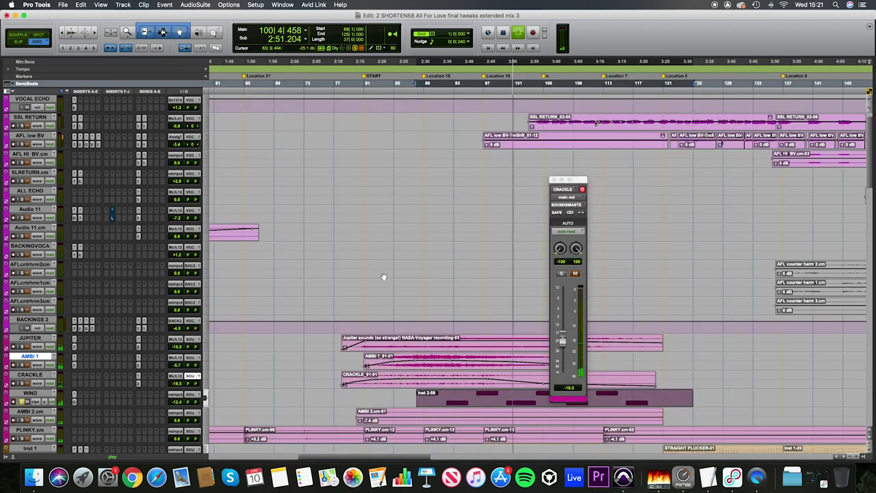
key(space)
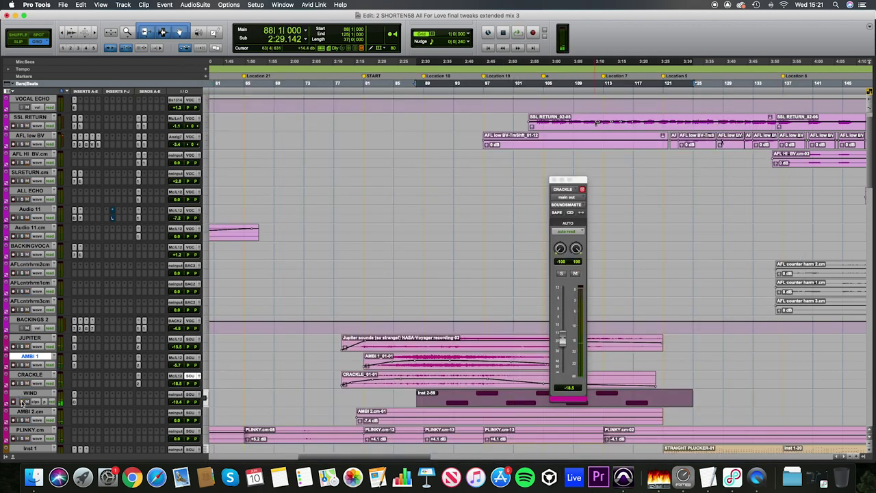
Step: Solo AMBI 2.cm, enlarge its clip, and play it from bar 93 with the CRACKLE fader window closed
scroll(337, 390, down, 5)
click(425, 329)
key(e)
click(427, 161)
key(space)
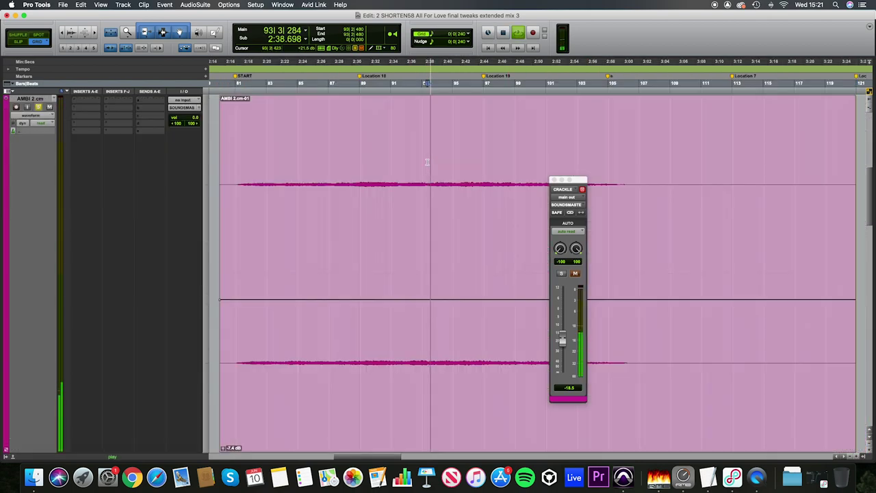
key(super+w)
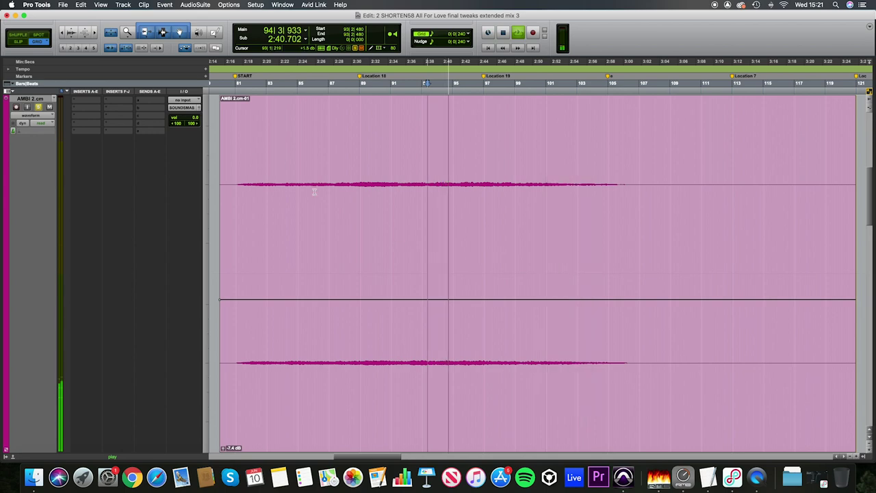
Step: Raise the AMBI 2.cm volume to +6.2 dB, return to the overview, stop playback, and clear its solo
click(172, 108)
drag(562, 312, 562, 301)
key(ctrl+e)
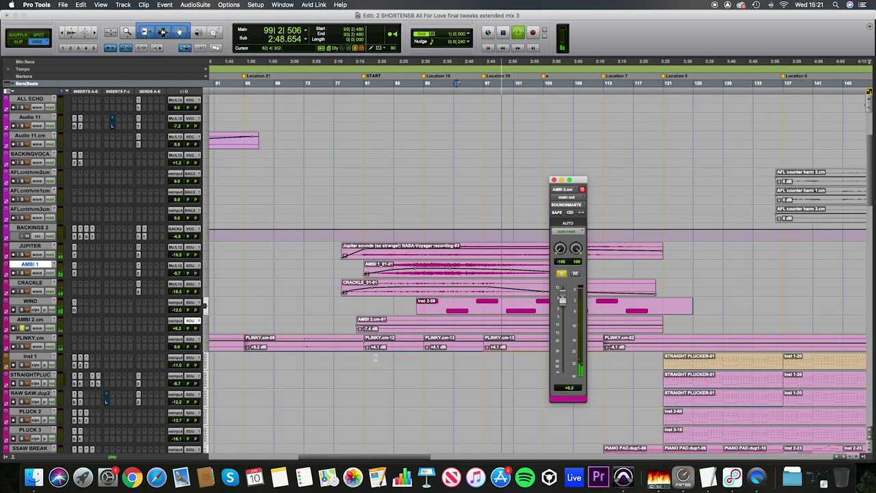
key(space)
click(20, 327)
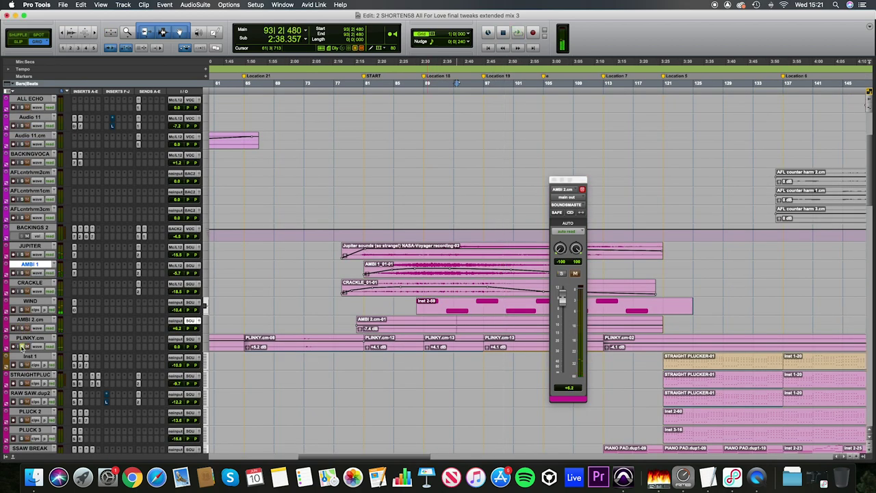
Step: Enlarge the PLINKY.cm-08 clip, play it soloed from bar 65 with its output fader open, and return to the overview
click(350, 346)
key(ctrl+e)
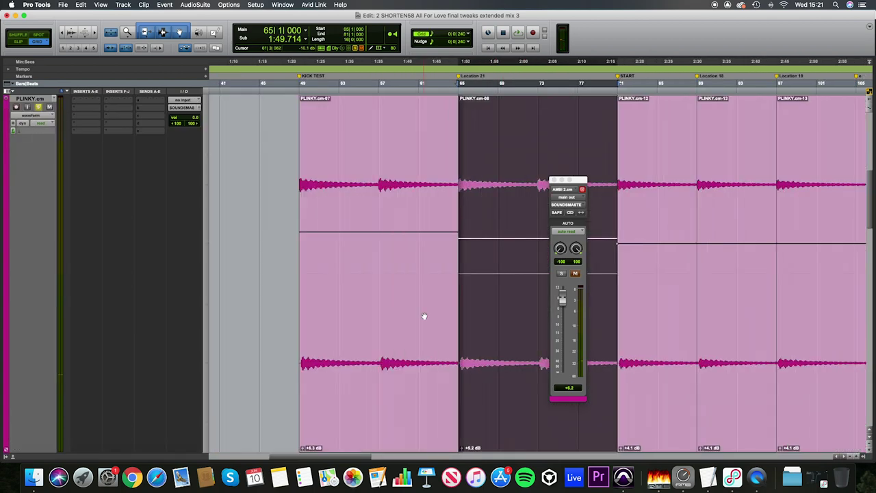
click(554, 180)
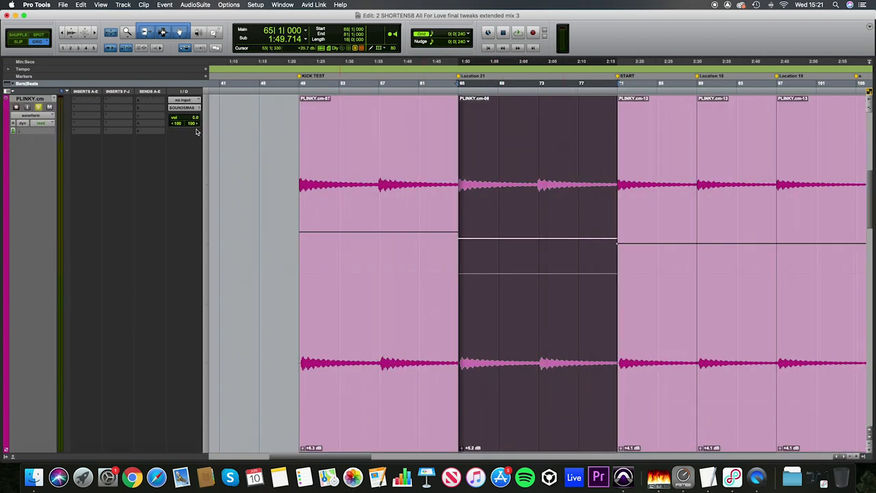
click(200, 111)
key(space)
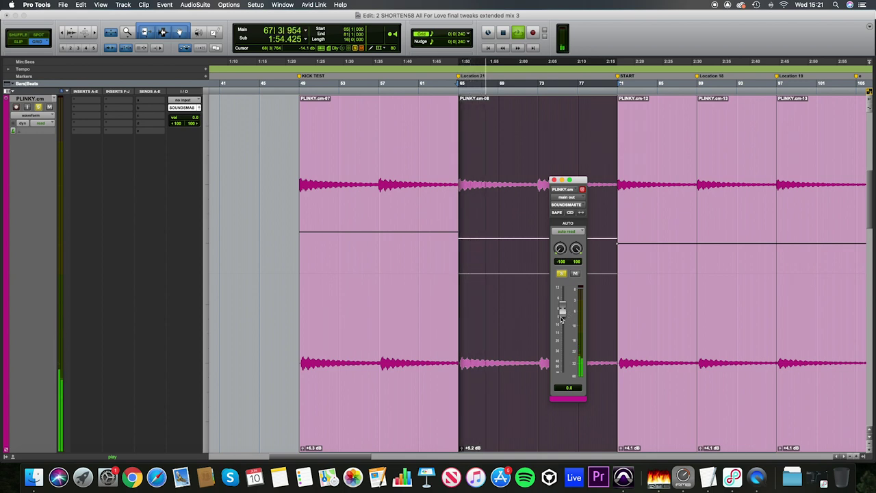
click(553, 180)
key(e)
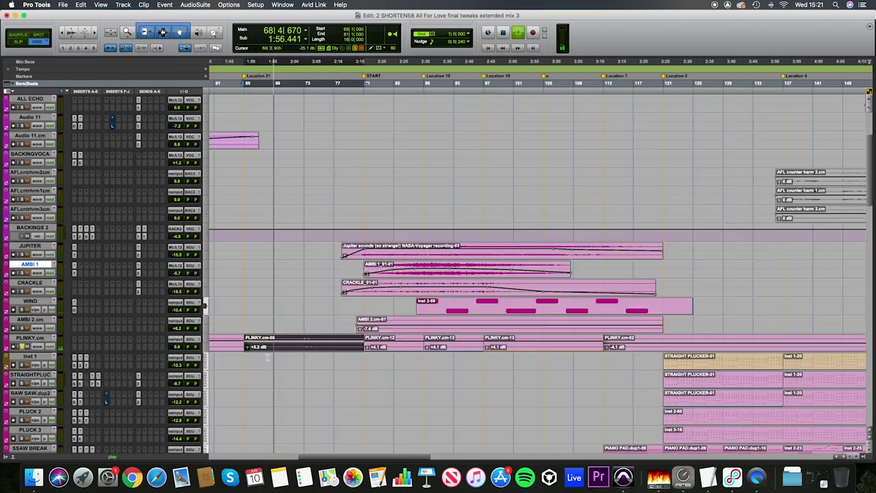
key(space)
Step: Enlarge the PIANO IN.dup2-12 clip to show its notes, solo the track, and play it from bar 82
scroll(343, 357, down, 9)
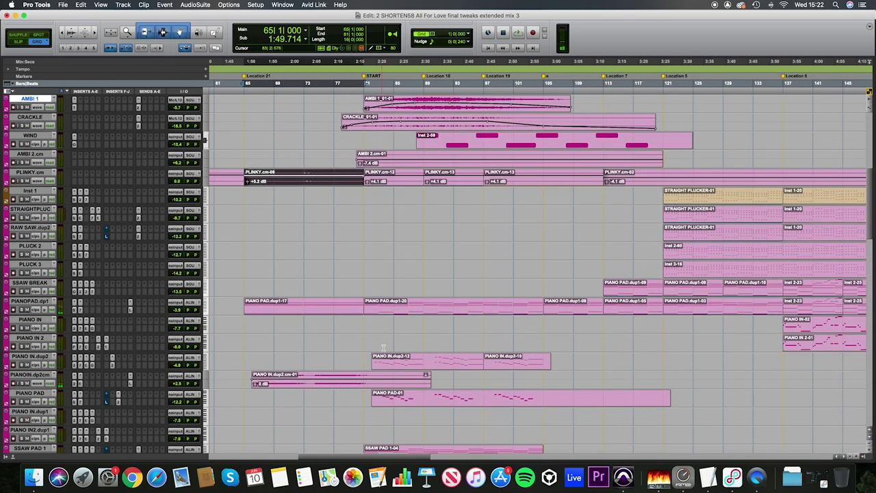
click(392, 369)
shift+click(397, 404)
click(399, 405)
double_click(401, 368)
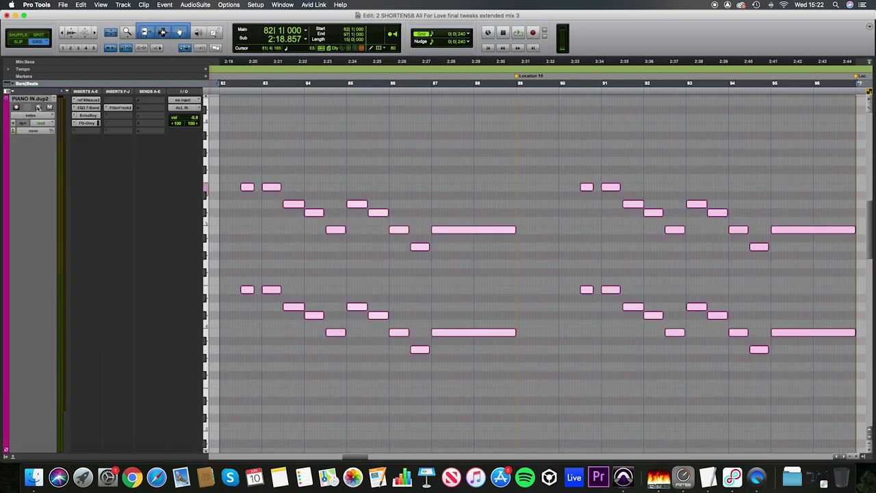
click(233, 163)
key(space)
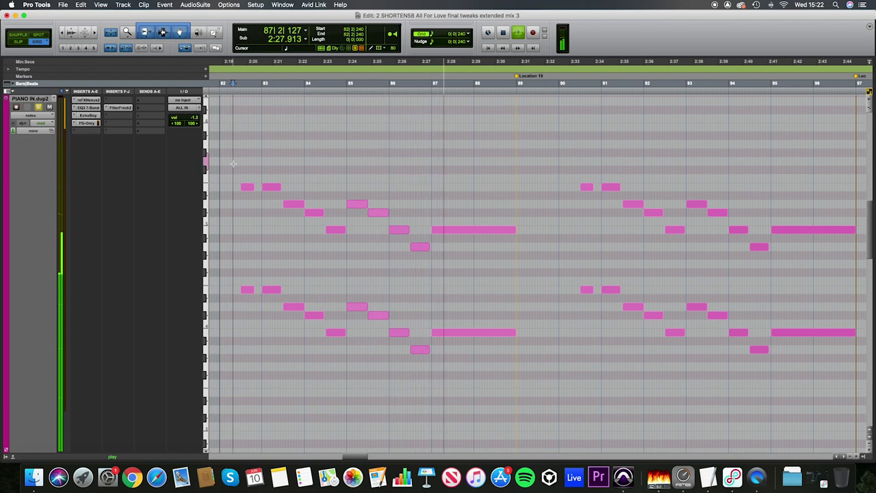
Step: Inspect the FilterFreak2 insert on PIANO IN.dup2 during playback, close it, return to the overview, and stop with the solo cleared
key(super+bracketleft)
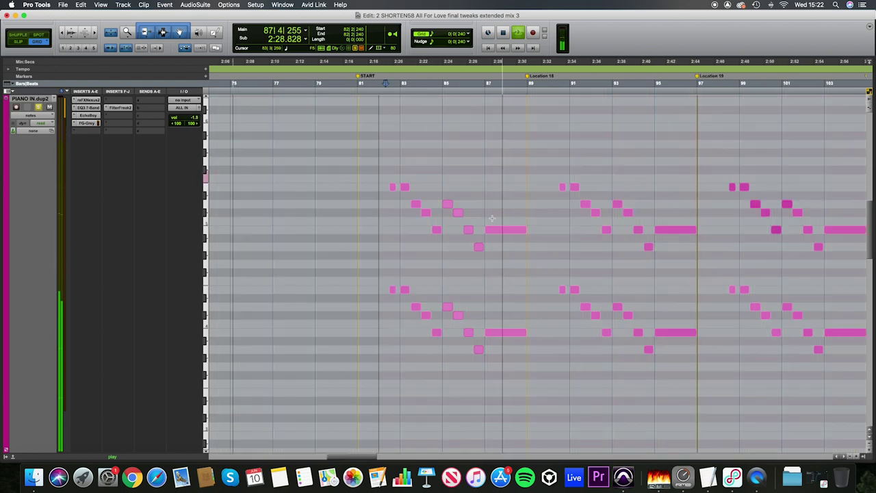
click(121, 108)
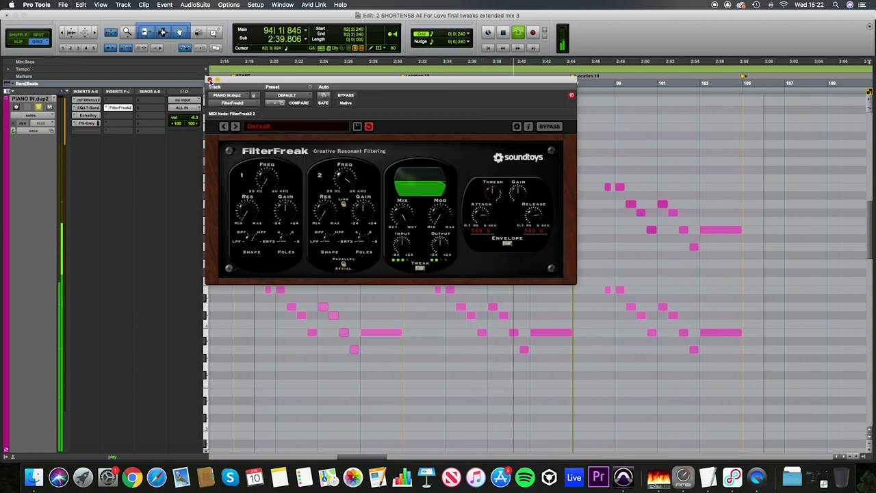
click(210, 80)
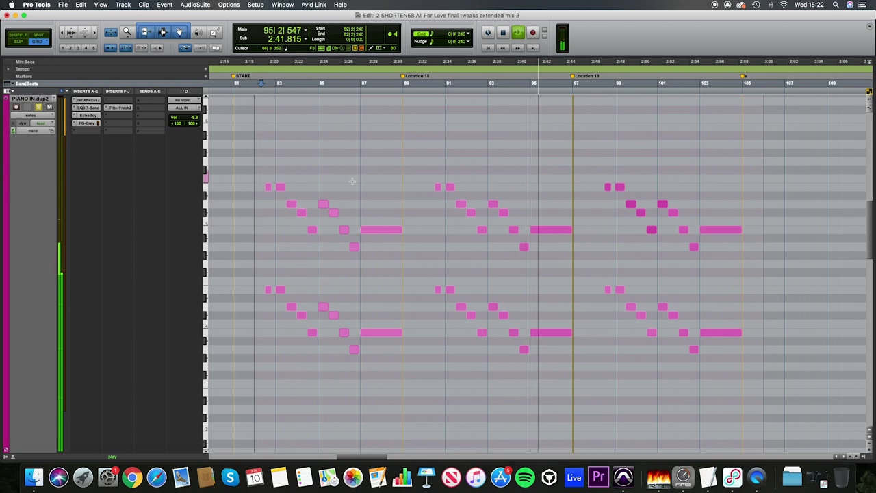
key(ctrl+e)
key(space)
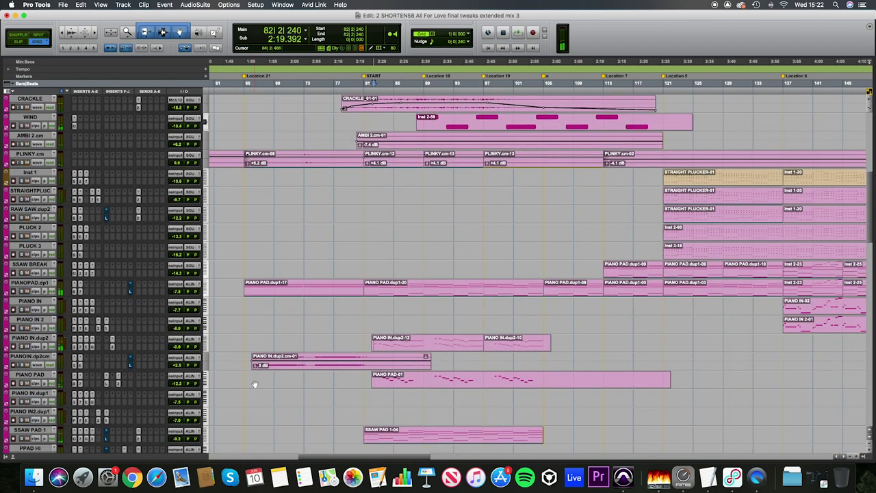
Step: Solo SSAW PAD 1, play it from bar 89 with the SSAW PAD 1-04 clip enlarged to show its notes, and return to the overview
scroll(254, 384, down, 4)
scroll(254, 384, right, 3)
scroll(538, 179, up, 1)
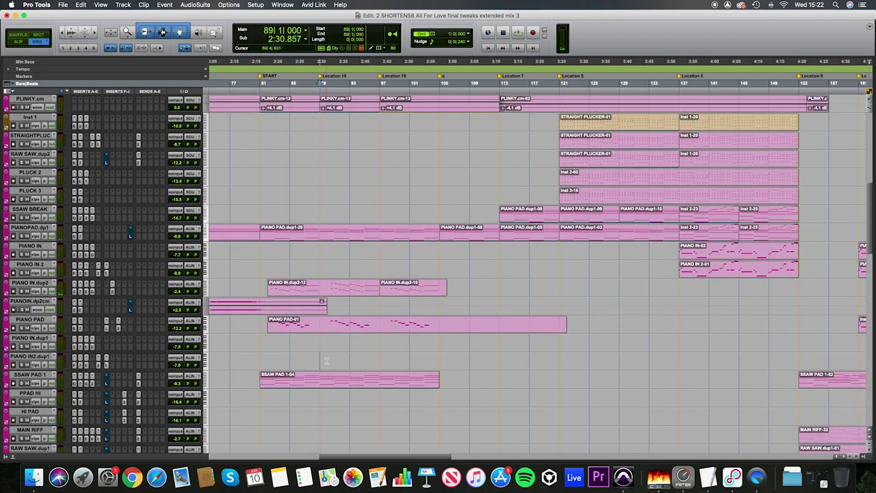
key(space)
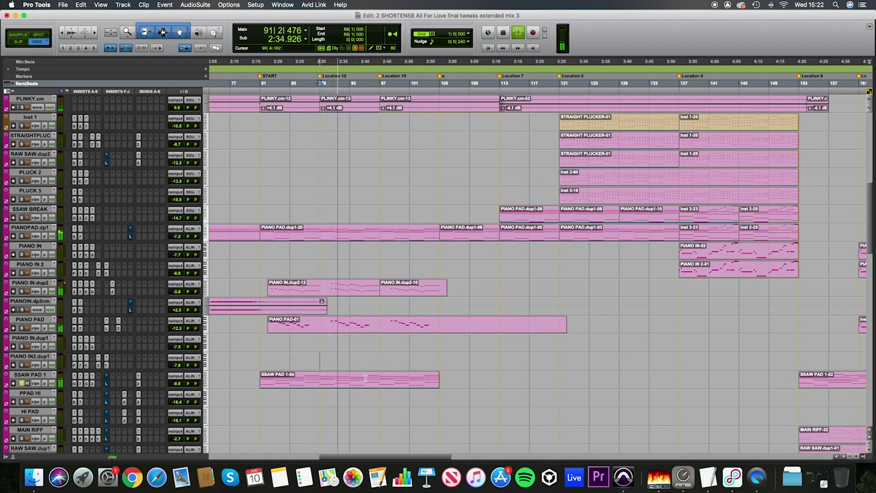
double_click(365, 383)
scroll(510, 278, up, 1)
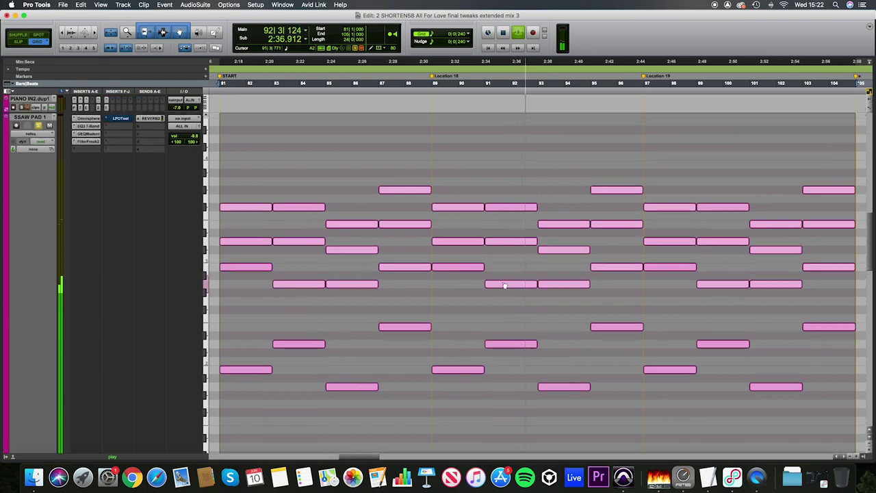
scroll(504, 285, down, 1)
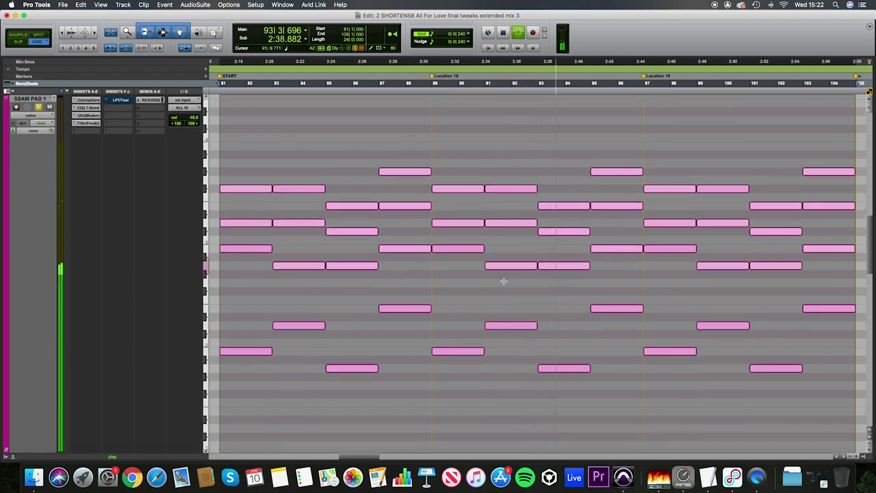
click(504, 285)
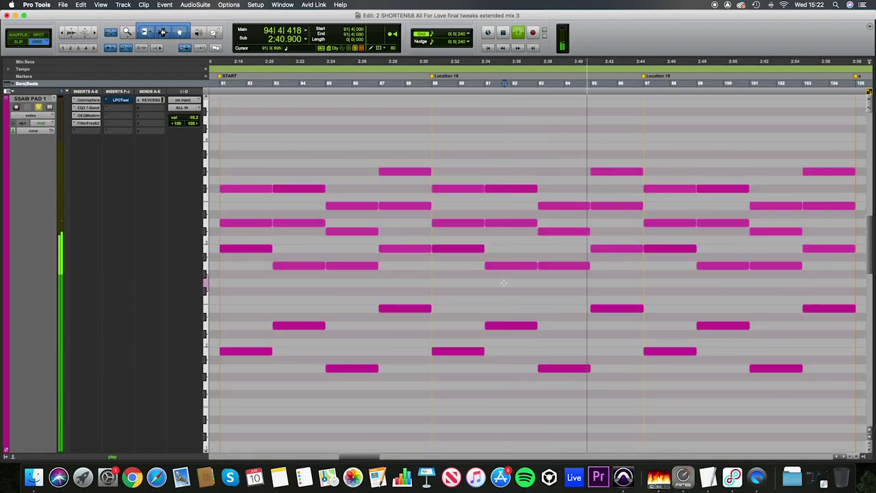
key(ctrl+e)
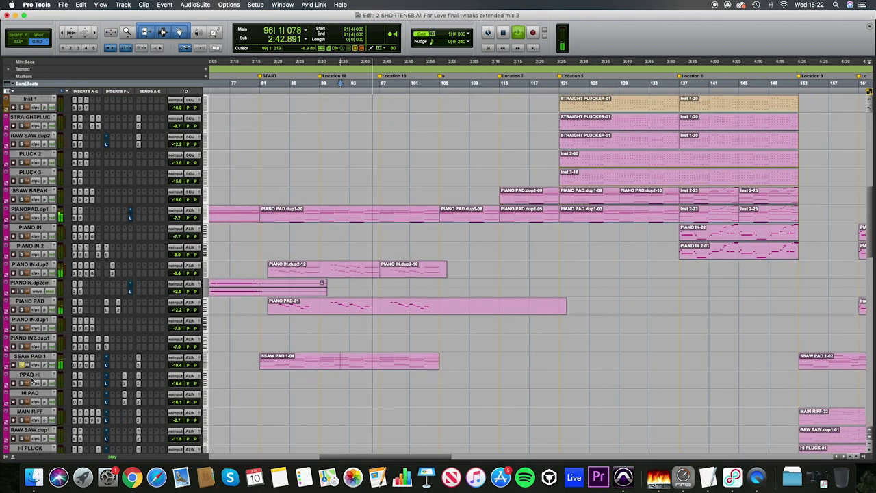
Step: Switch the solo from SSAW PAD 1 to PIANOPAD.dp1, play it from bar 89, and stop with the solo cleared
key(space)
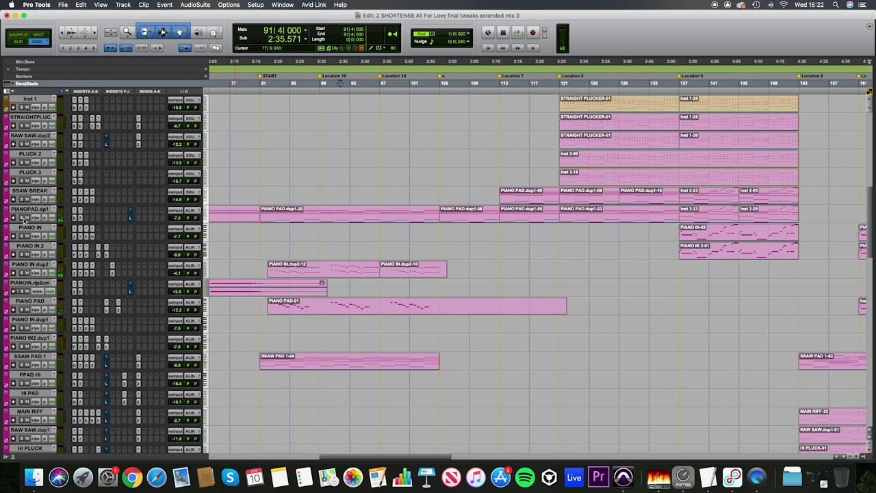
key(space)
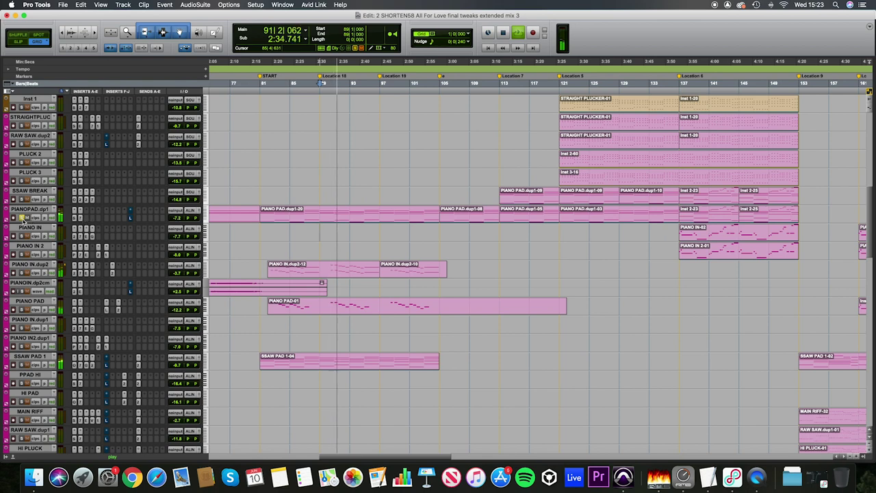
key(space)
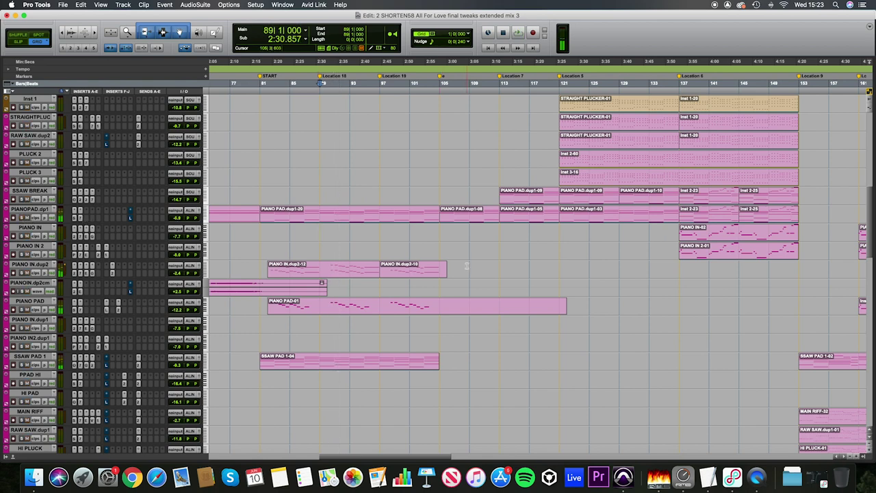
Step: Select the five tracks from Inst 1 through PLUCK 3, solo them together, and play them from bar 121
scroll(466, 265, up, 3)
scroll(466, 265, right, 2)
scroll(404, 250, right, 2)
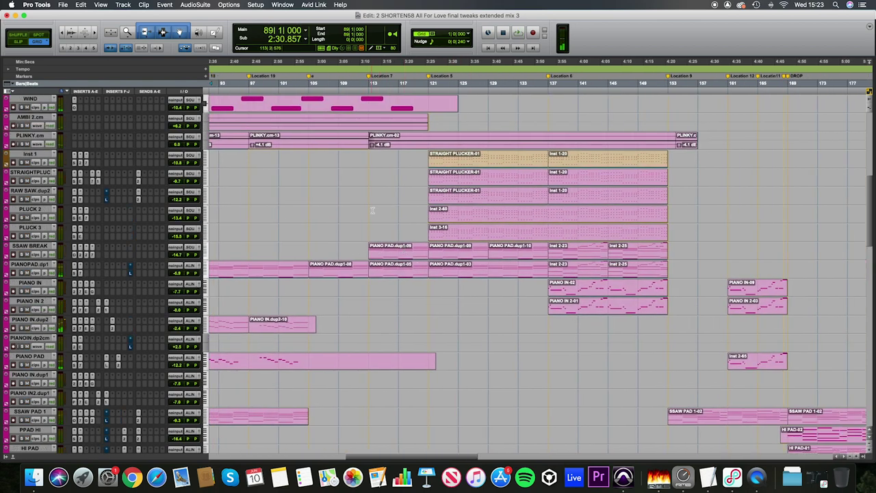
scroll(449, 285, up, 2)
scroll(449, 285, right, 1)
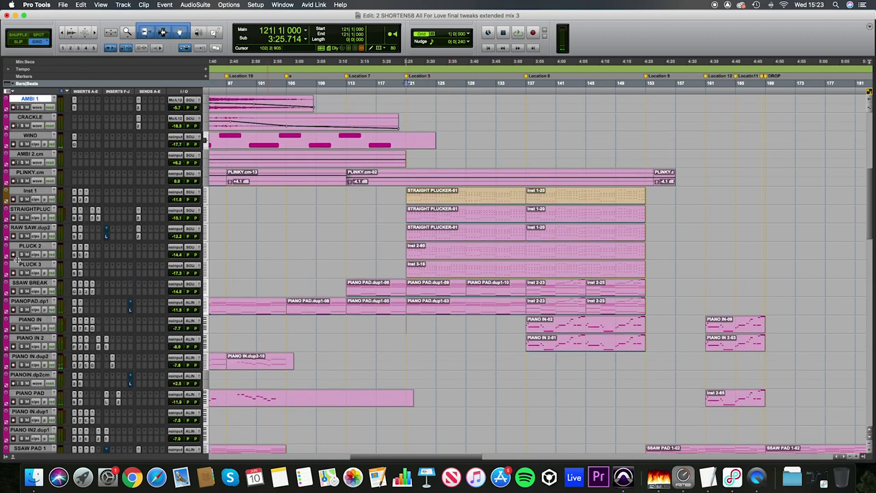
click(35, 191)
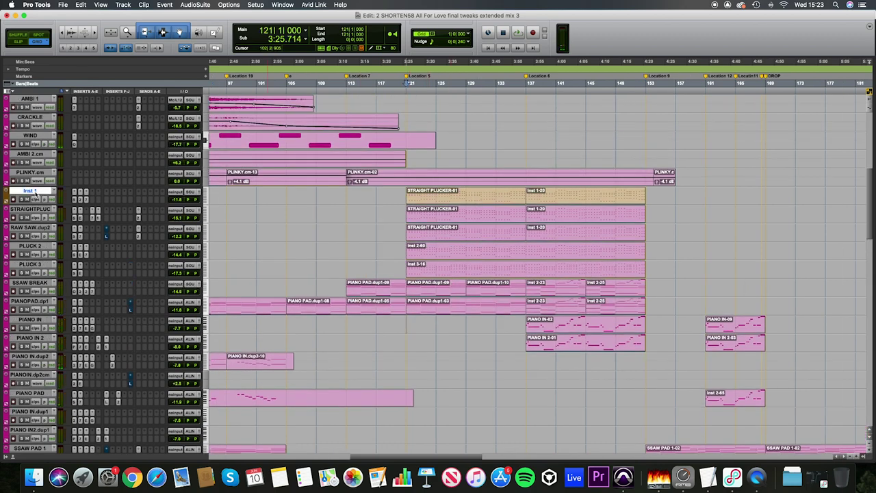
shift+click(34, 266)
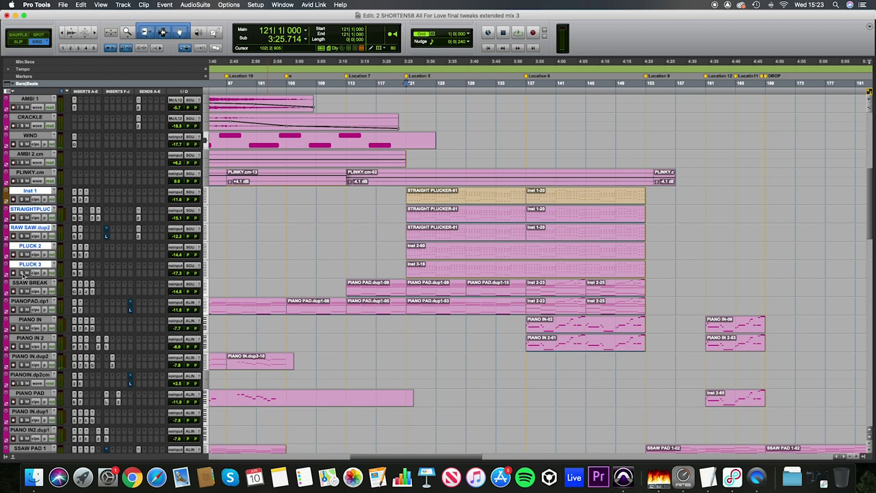
click(20, 273)
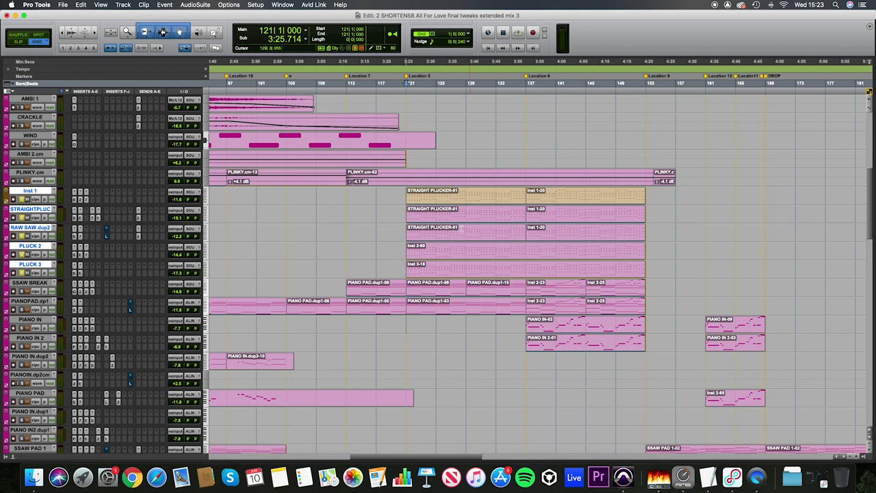
key(space)
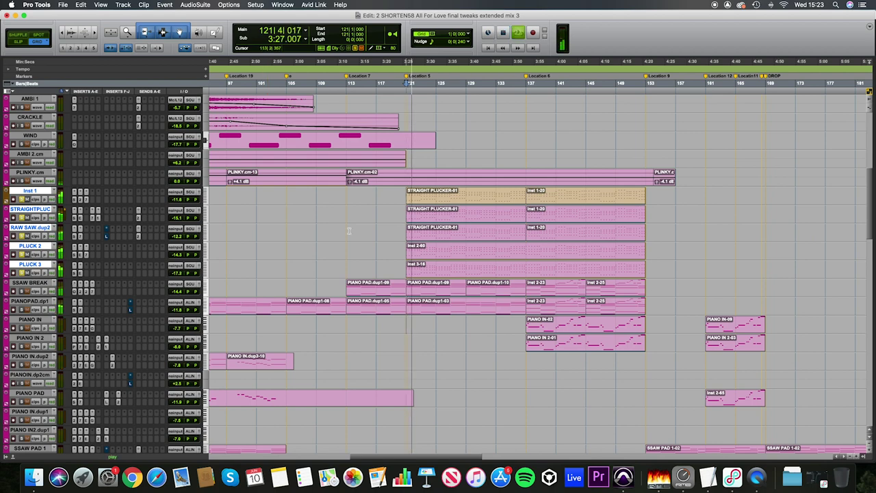
Step: Inspect the synth plug-ins on the soloed tracks from Inst 1 through PLUCK 3, close the plug-in window, and stop playback
scroll(349, 231, right, 3)
scroll(349, 230, down, 3)
scroll(349, 231, right, 5)
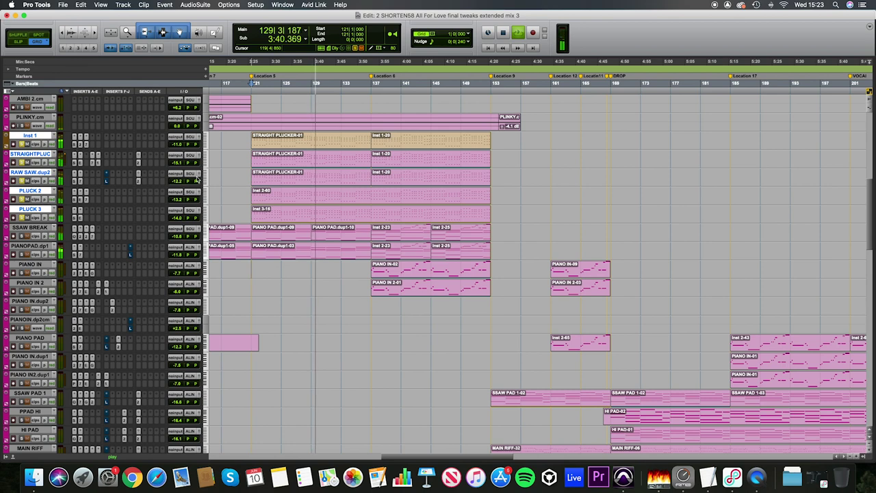
key(ctrl+alt+super+w)
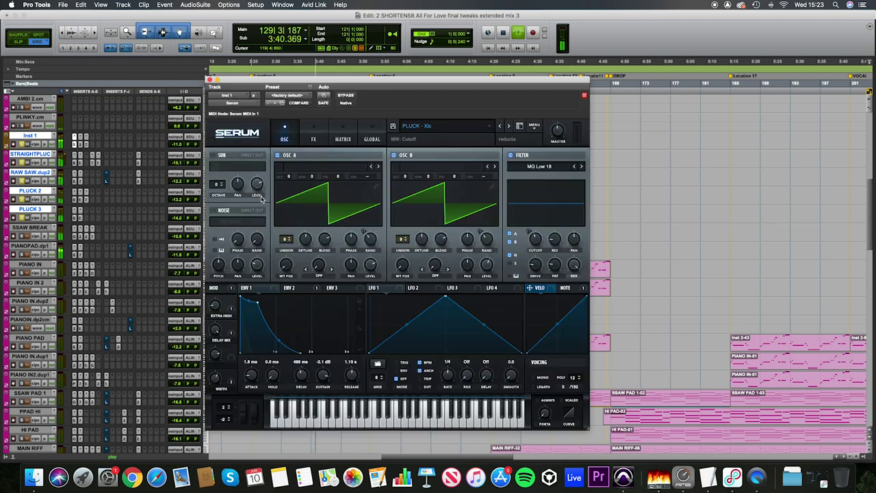
click(75, 163)
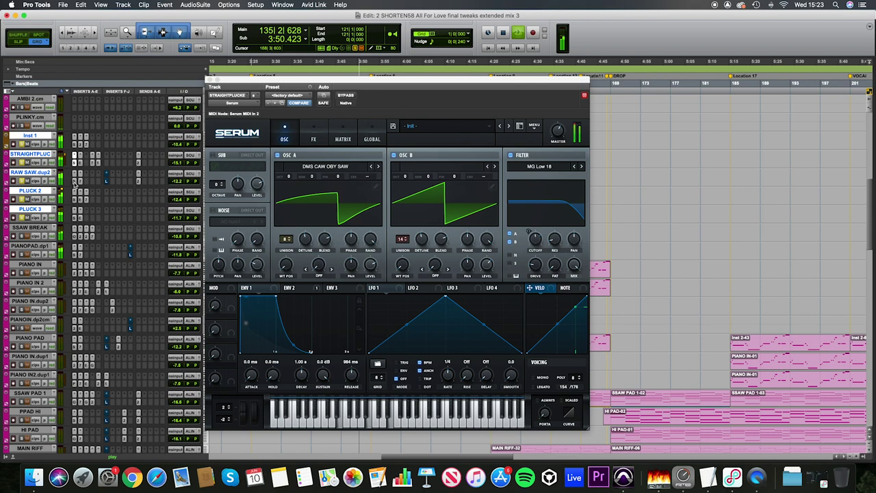
click(75, 182)
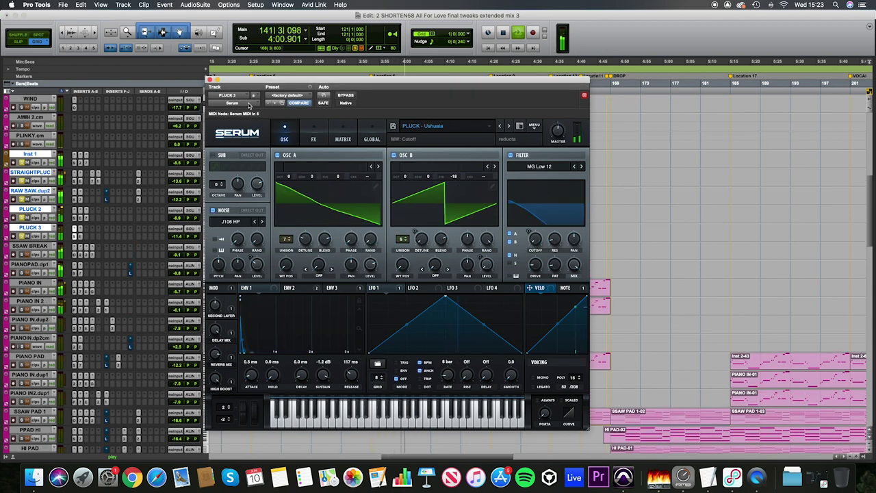
click(210, 80)
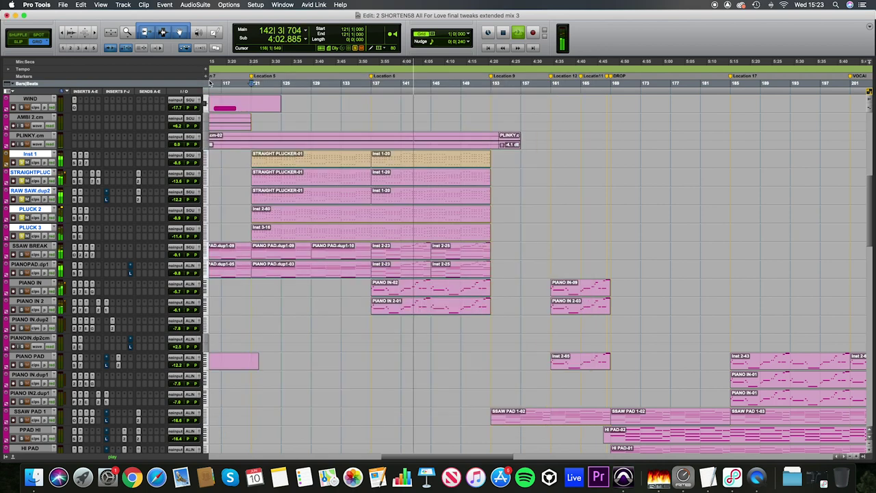
key(space)
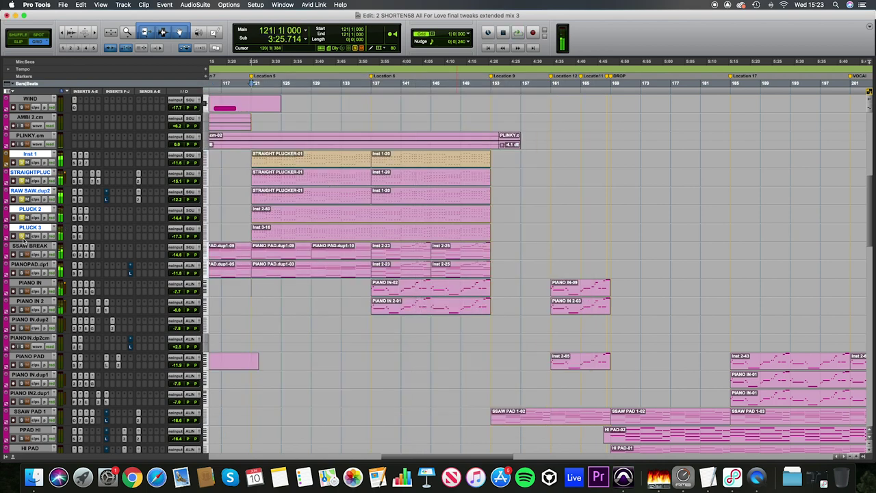
Step: Audition PLUCK 3, PLUCK 2, RAW SAW.dup2, STRAIGHTPLUC and Inst 1 one at a time, soloing each track around bar 137
key(space)
key(space)
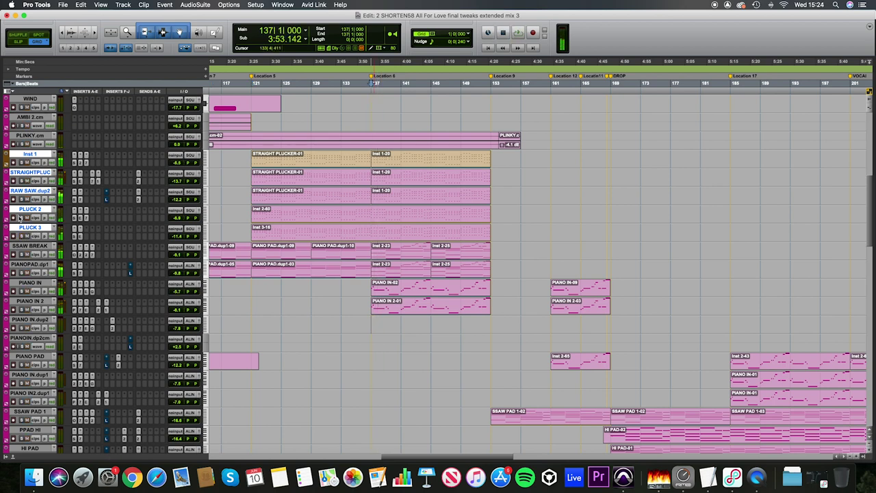
key(space)
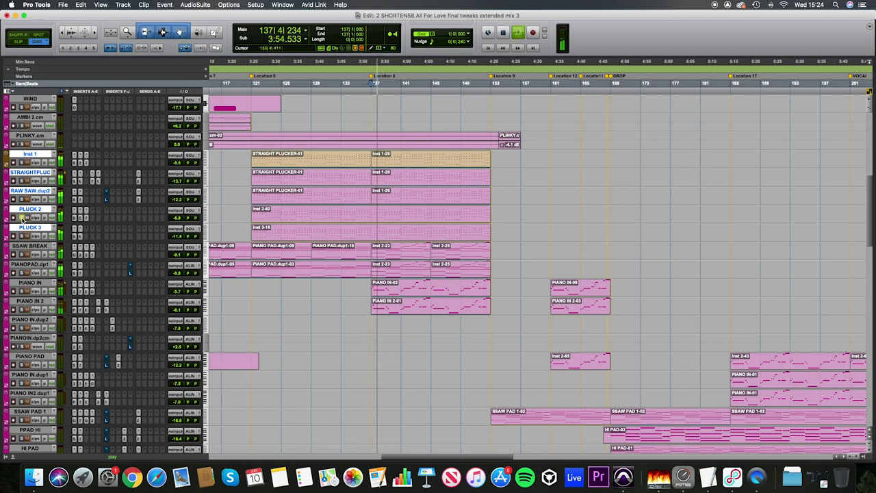
key(space)
key(space)
scroll(534, 273, up, 1)
key(space)
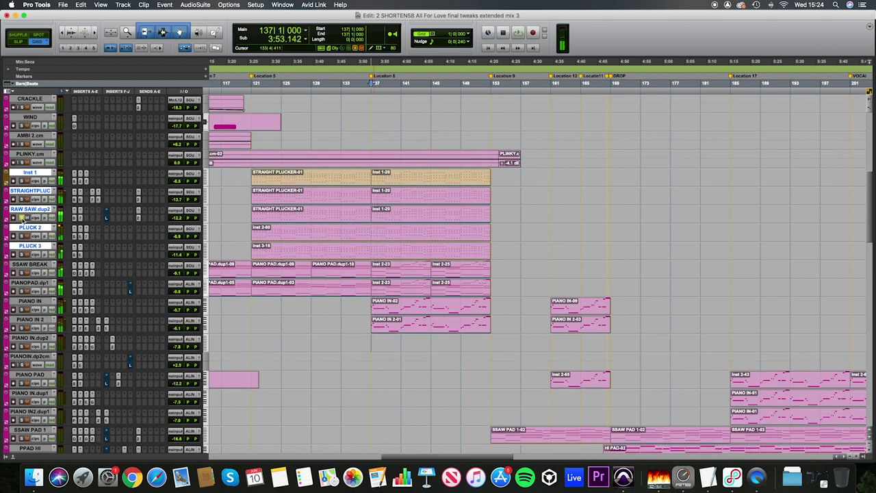
key(space)
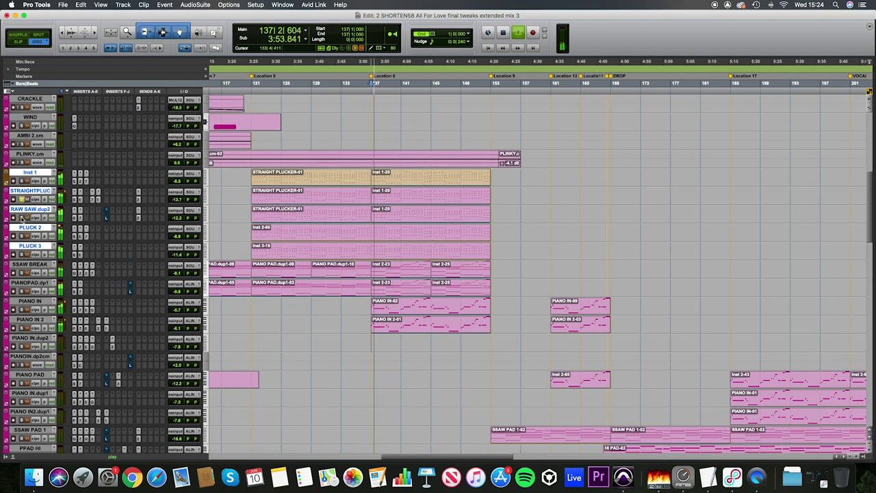
key(space)
key(space)
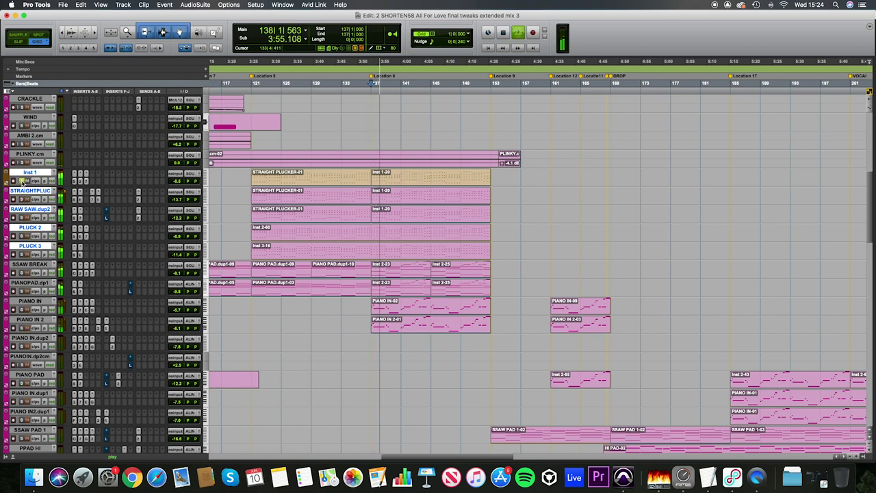
key(space)
Step: Solo PIANO IN and PIANO IN 2, play their enlarged clips from bar 137, and open the reFX Nexus 2 instrument on PIANO IN
scroll(357, 254, down, 8)
scroll(358, 254, right, 3)
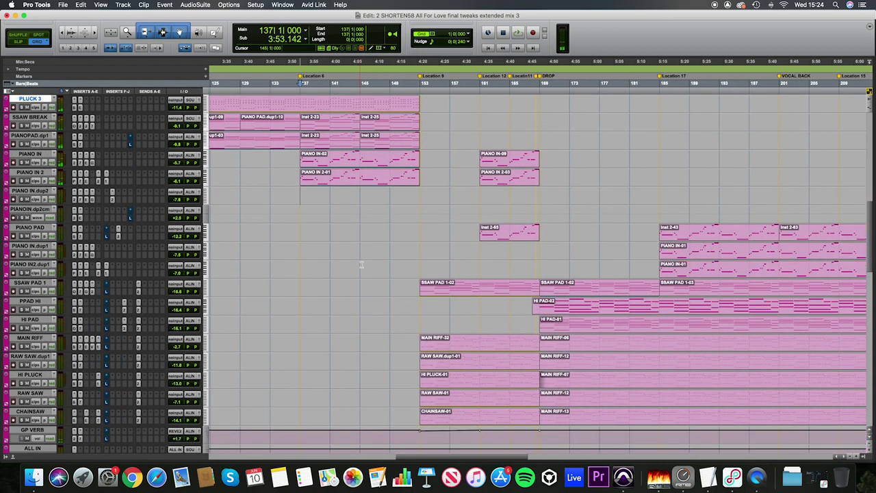
click(31, 155)
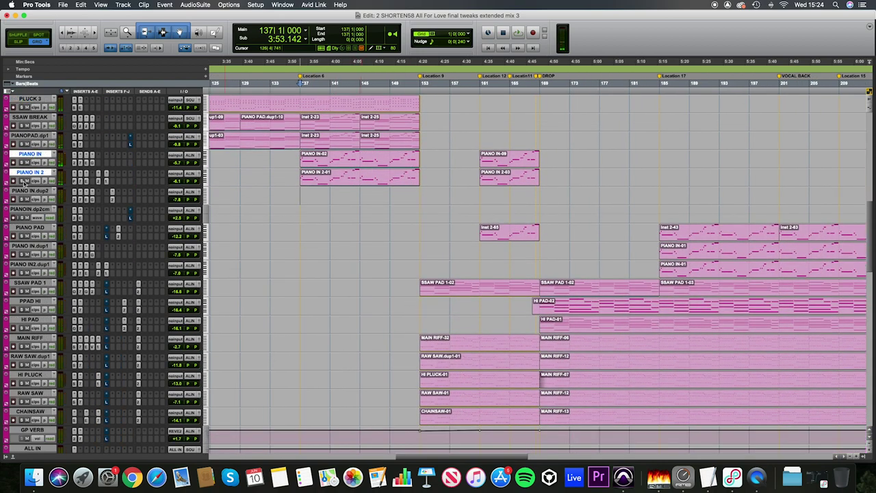
click(317, 164)
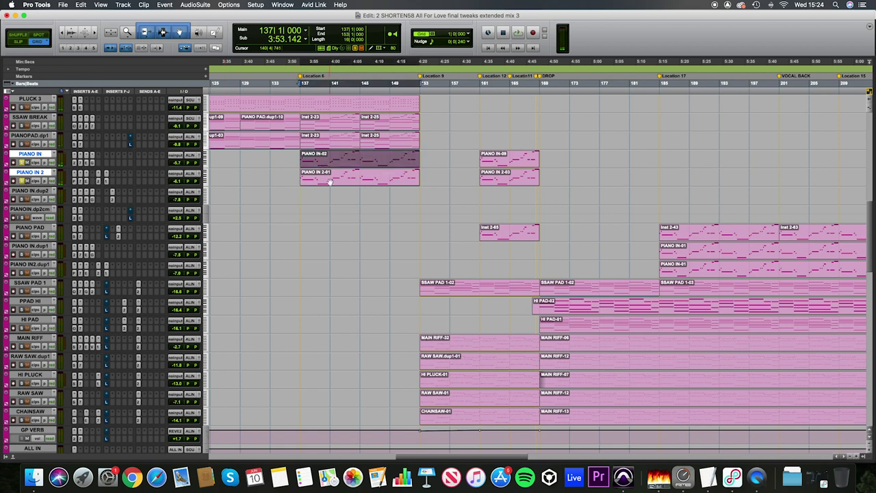
shift+click(328, 178)
key(e)
key(space)
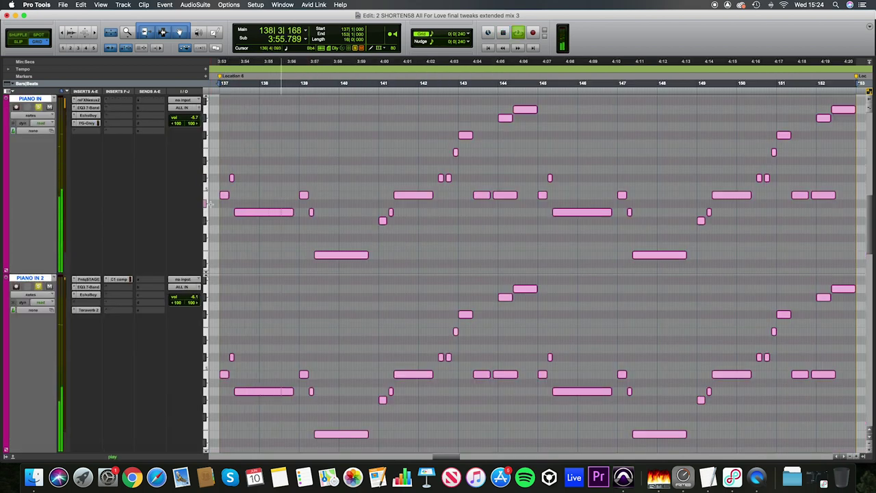
click(89, 100)
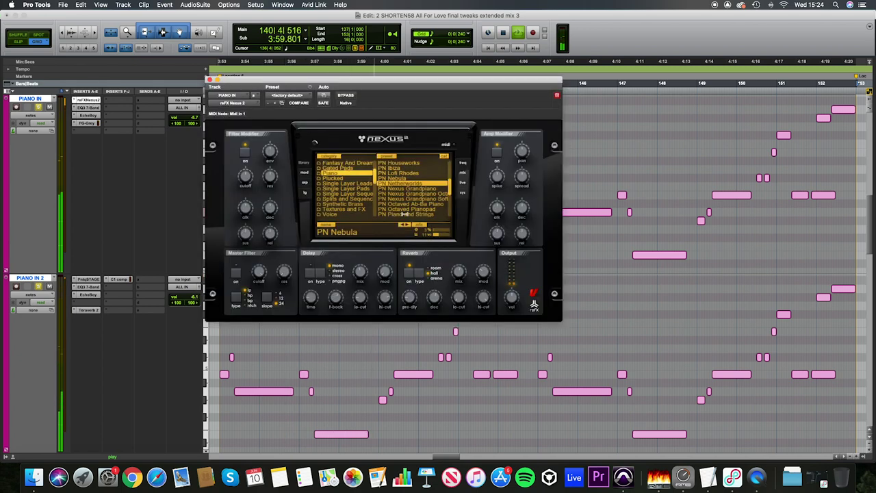
Step: Close the Nexus window, inspect the Pianoteq instrument on PIANO IN 2, restore the normal track heights, and stop playback
click(211, 80)
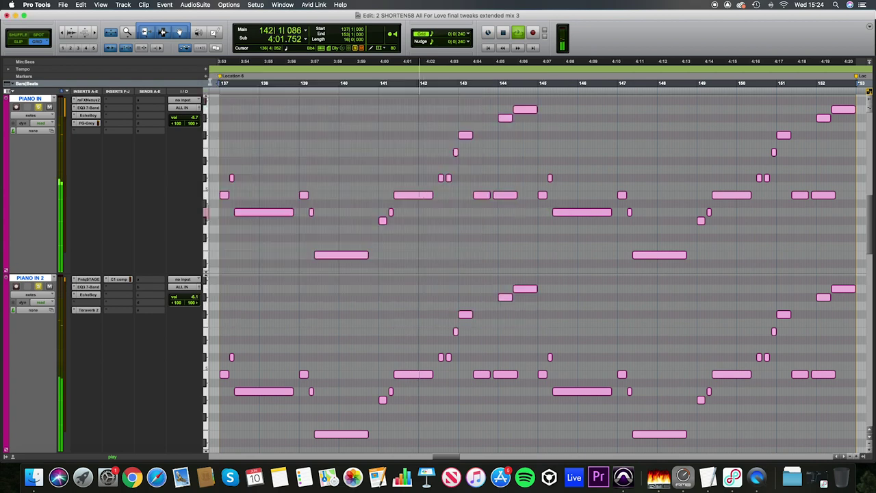
click(88, 280)
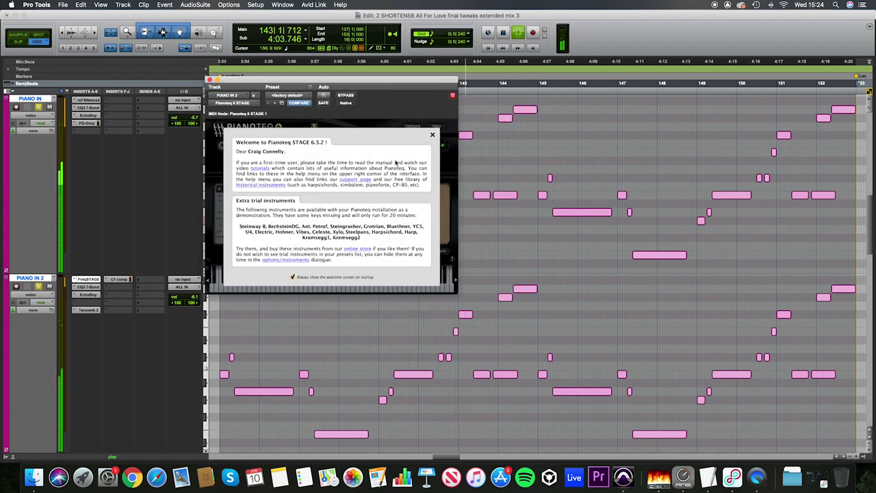
click(432, 135)
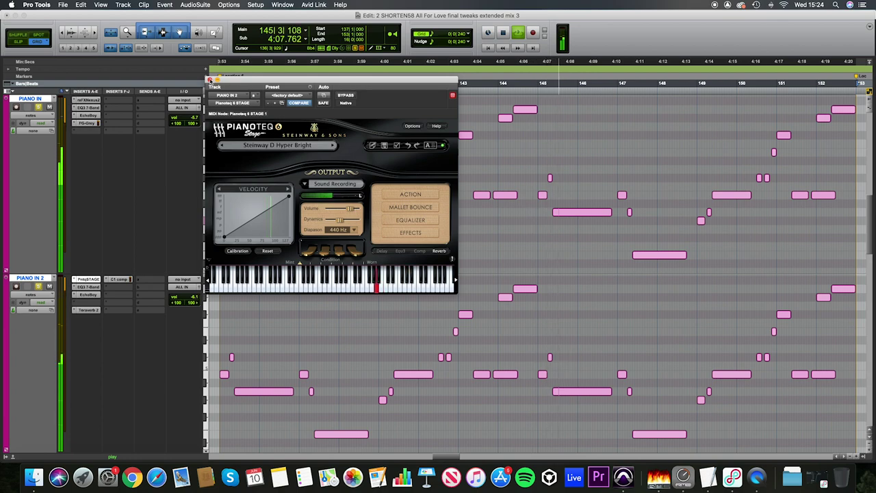
click(210, 80)
key(ctrl+e)
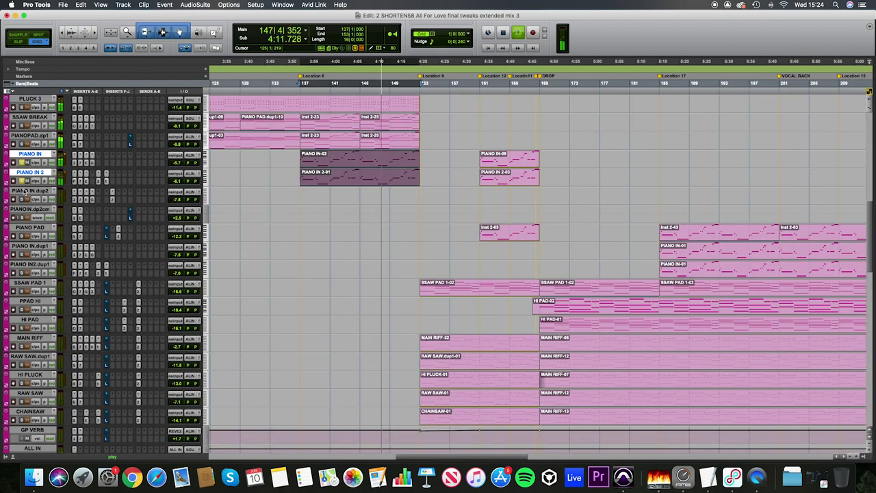
key(space)
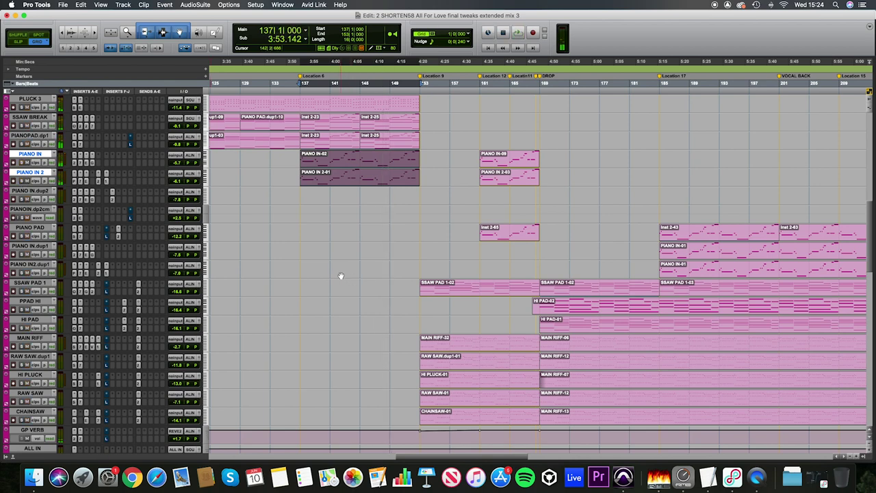
Step: Solo MAIN RIFF, play it from bar 161, and check its channel in the Mix window before returning to the Edit window
click(428, 320)
scroll(404, 319, down, 5)
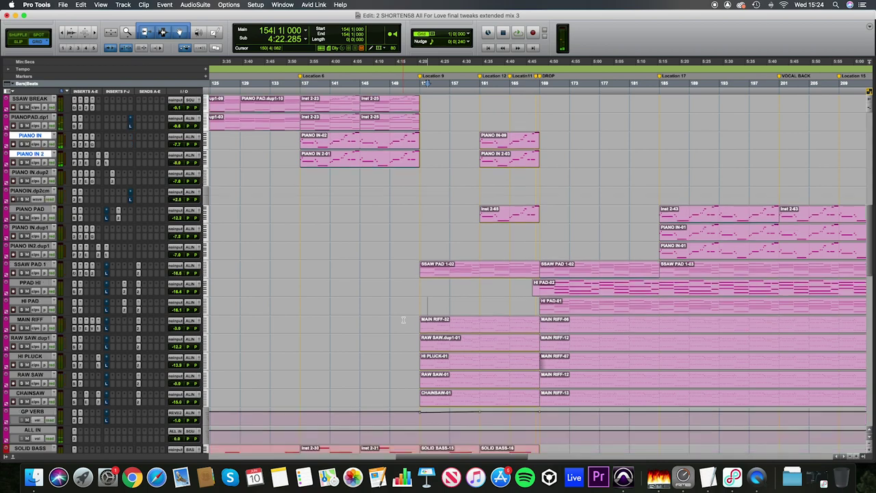
scroll(406, 318, right, 3)
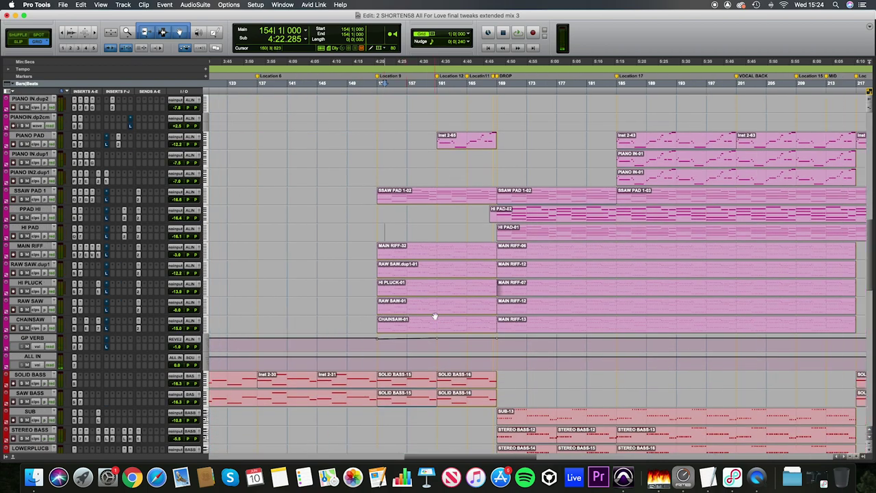
scroll(434, 316, right, 1)
scroll(435, 316, up, 3)
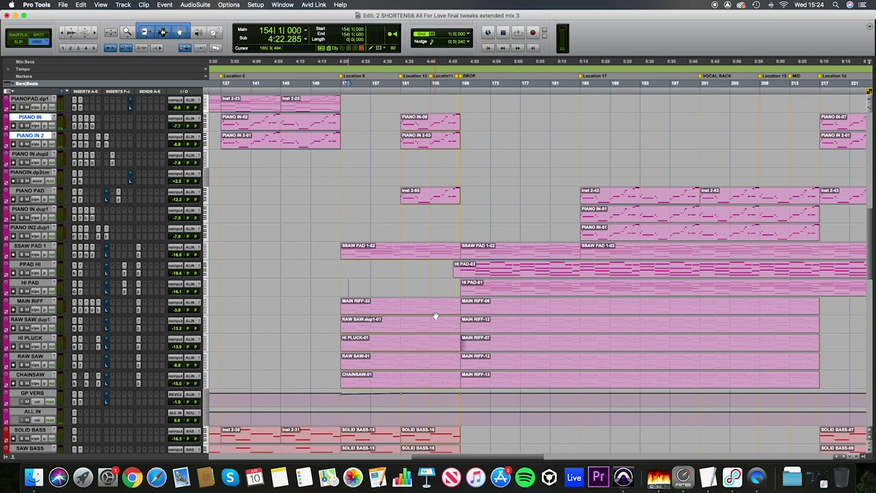
scroll(435, 316, right, 1)
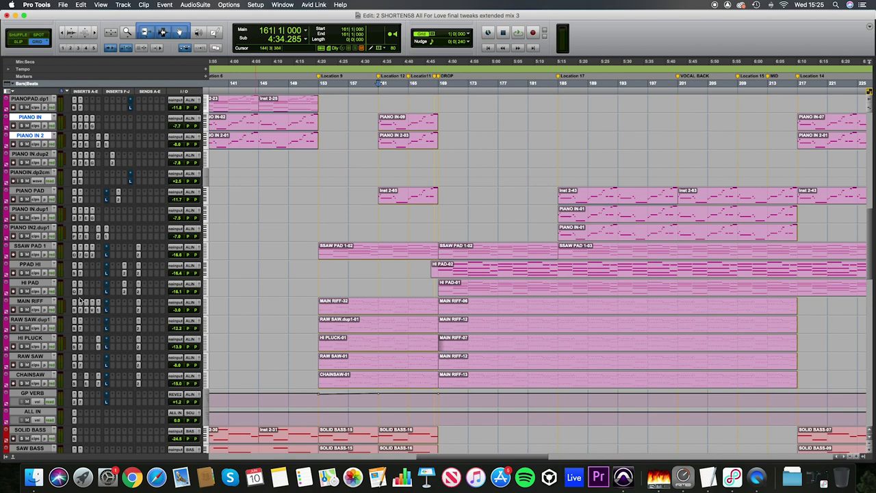
key(space)
click(29, 301)
key(super+equal)
scroll(297, 293, left, 5)
scroll(297, 292, left, 10)
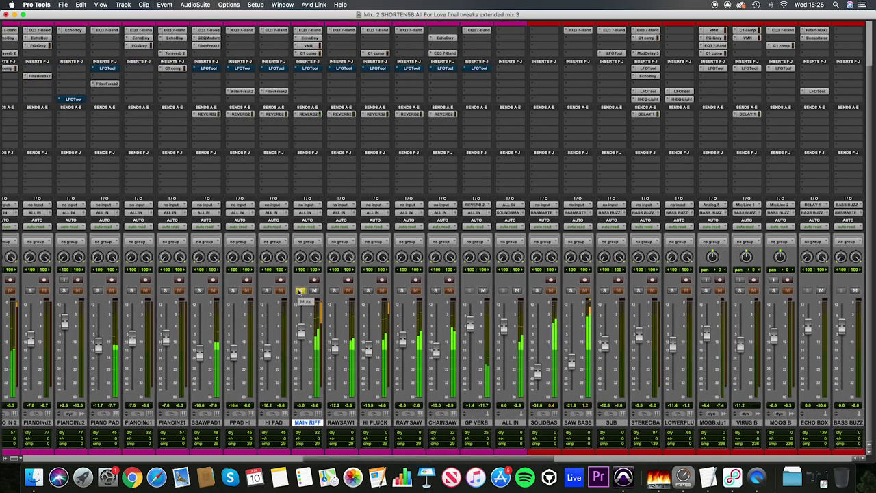
key(super+equal)
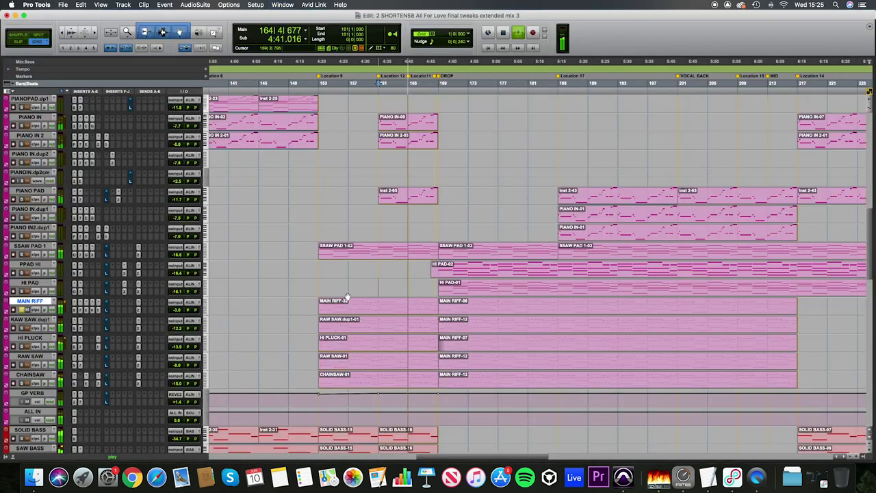
Step: Audition RAW SAW.dup1 and RAW SAW from bar 161, soloing each in turn, and stop playback
scroll(314, 295, down, 1)
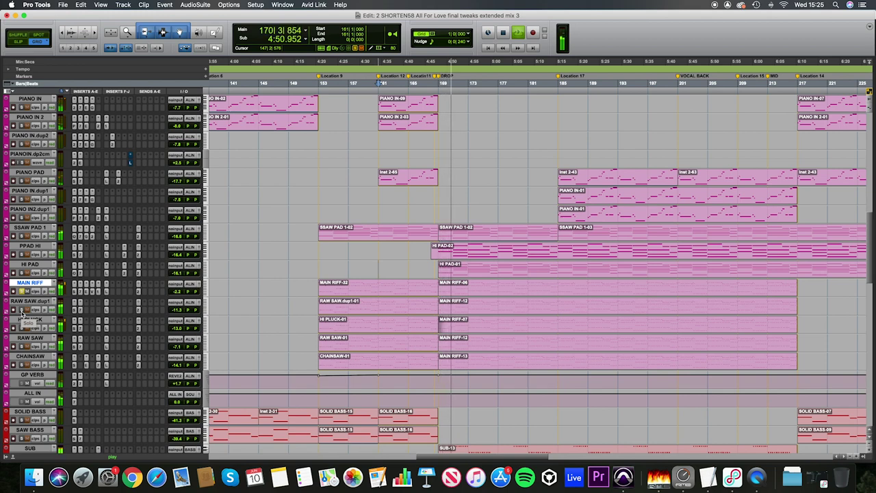
key(space)
key(space)
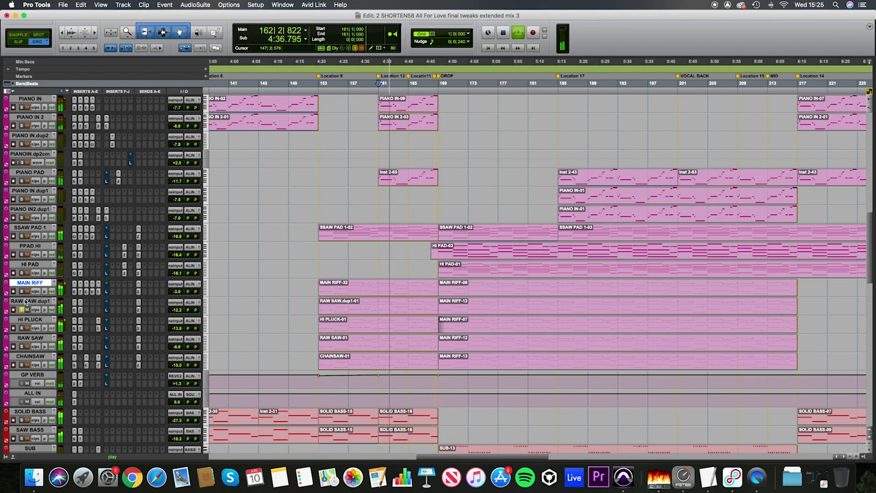
scroll(280, 316, up, 3)
scroll(280, 316, right, 3)
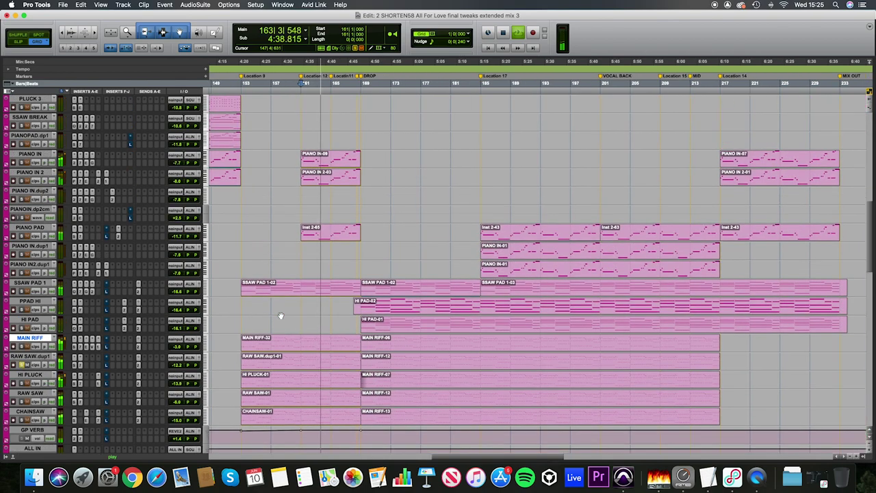
scroll(280, 314, down, 1)
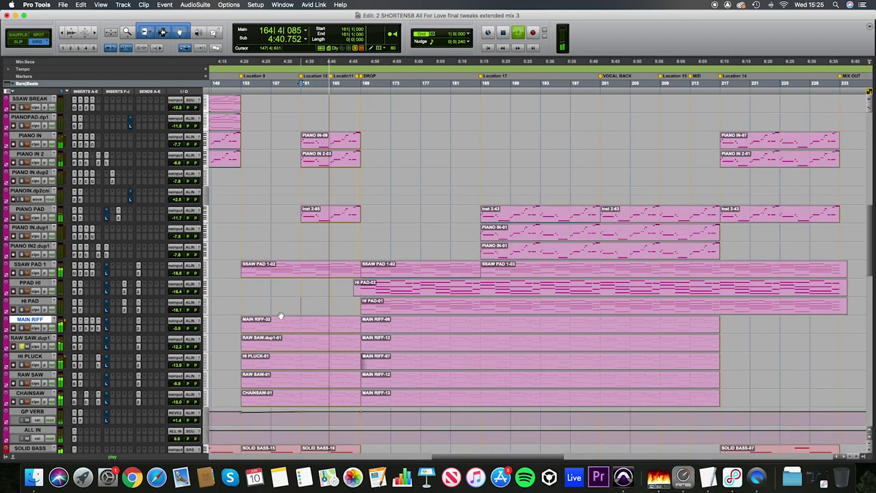
scroll(280, 315, down, 1)
scroll(280, 315, left, 1)
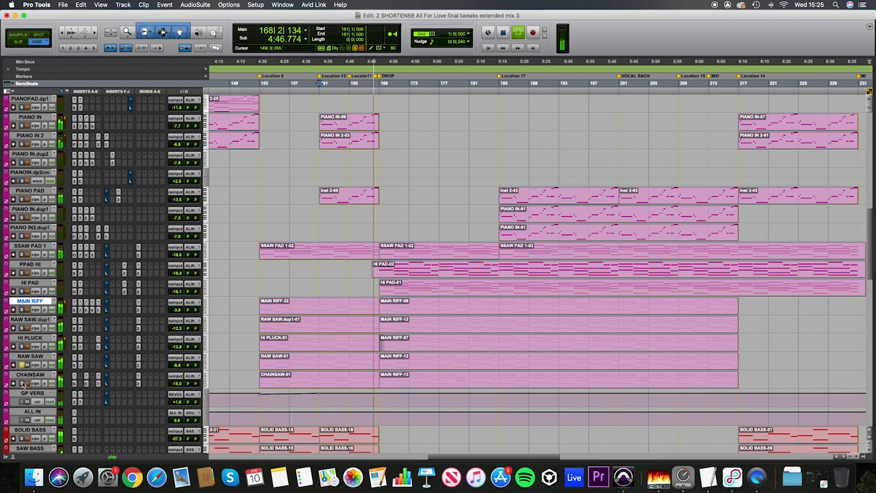
key(space)
Step: Select RAW SAW, play it soloed from bar 161, and inspect its Serum synth
click(35, 358)
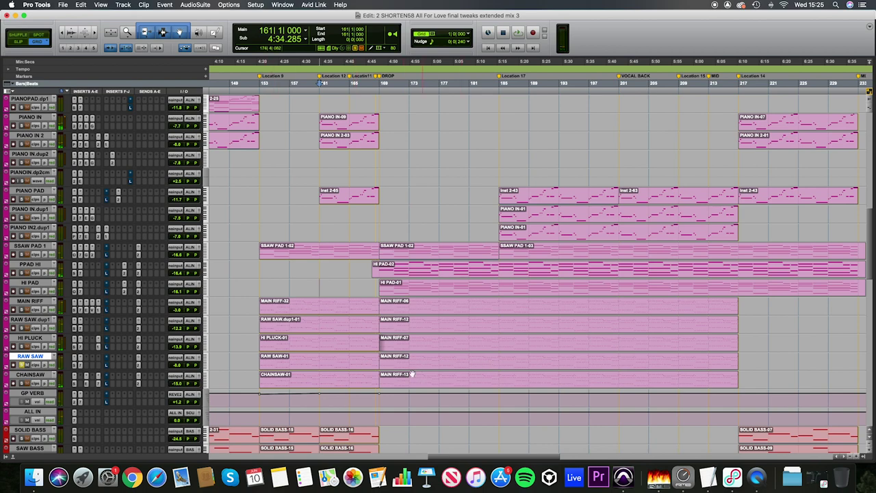
key(space)
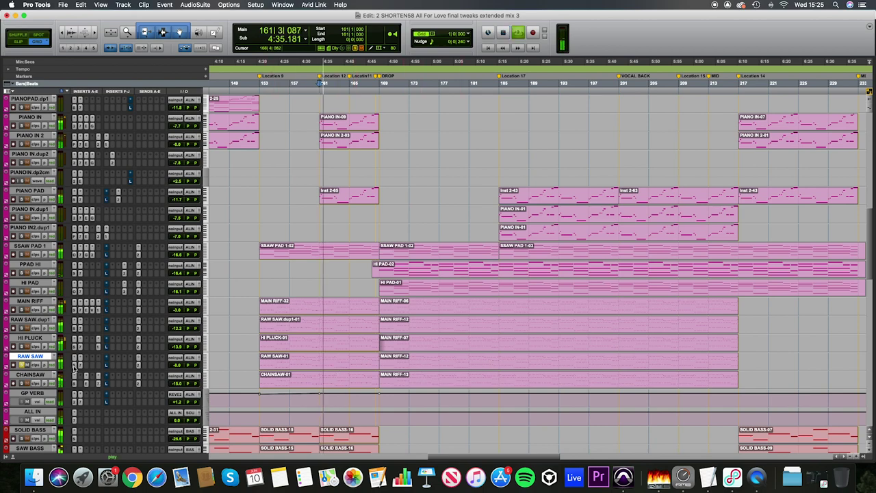
key(alt+super+w)
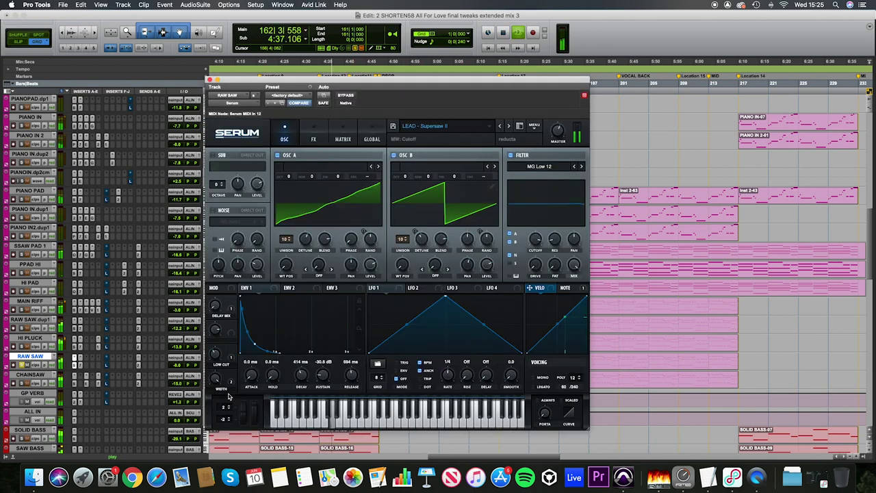
click(210, 80)
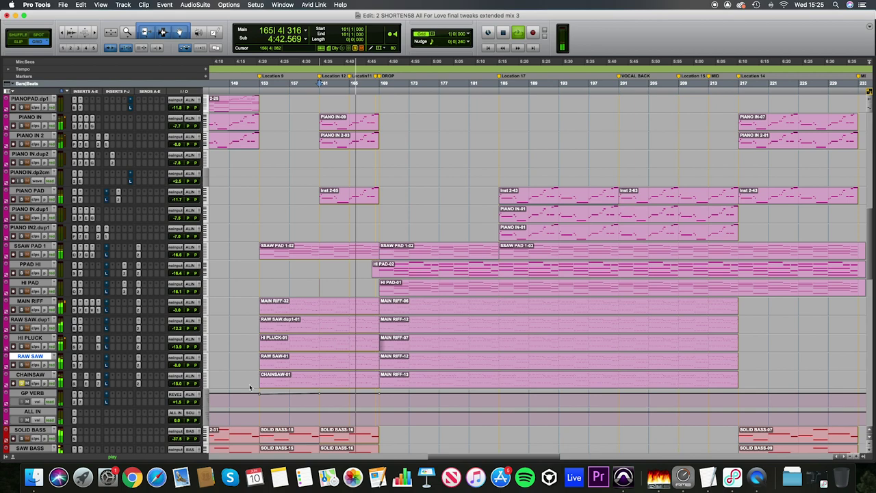
Step: Inspect the Serum synth on the soloed CHAINSAW track, close its window, and stop playback
click(75, 375)
scroll(103, 274, up, 3)
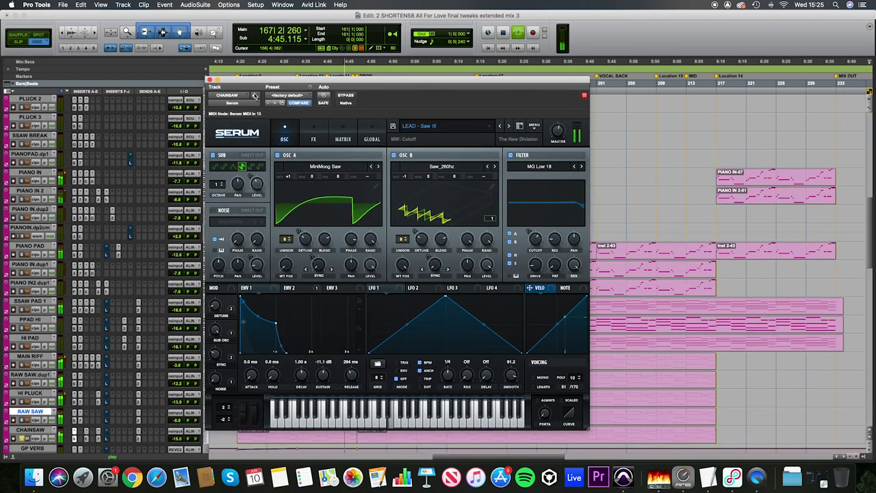
click(209, 80)
scroll(20, 362, down, 4)
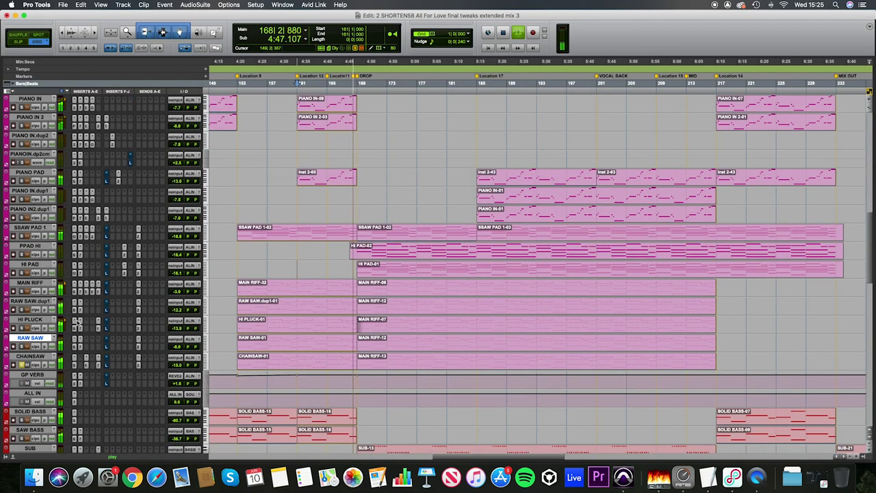
key(space)
Step: Go to the bass tracks, solo MOOG B.dup1, and play it from bar 49
scroll(289, 268, down, 10)
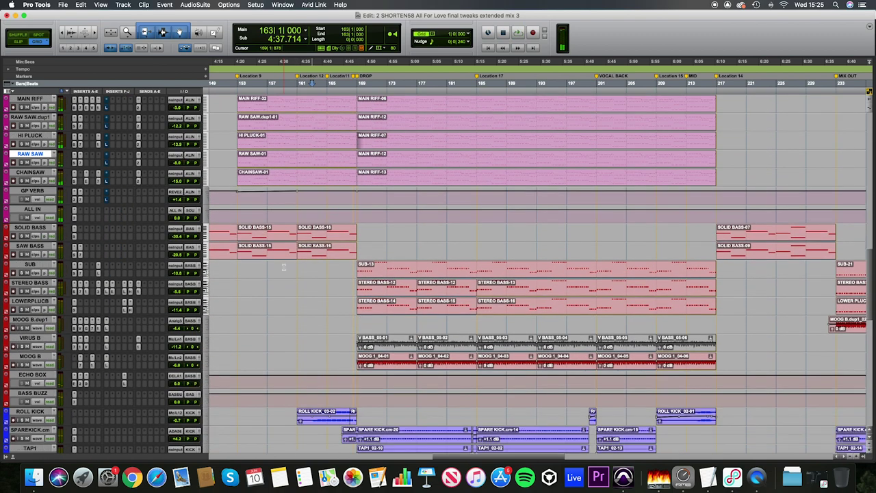
scroll(283, 267, left, 3)
key(r)
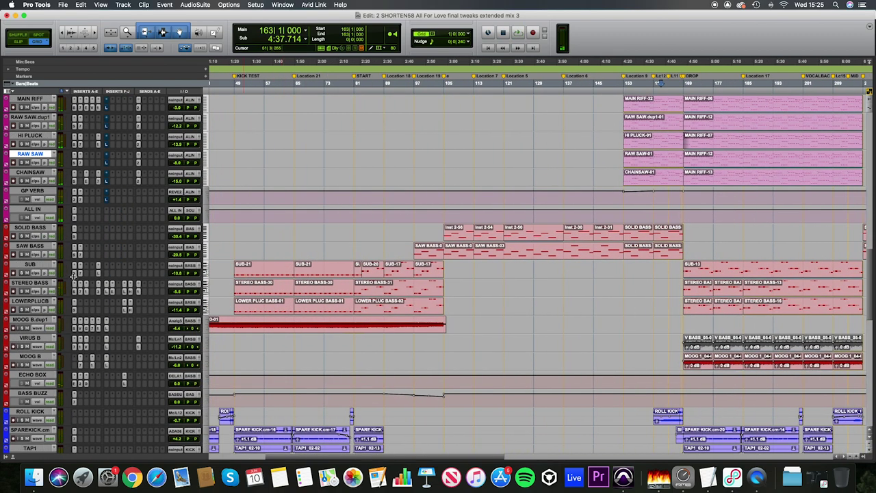
click(36, 268)
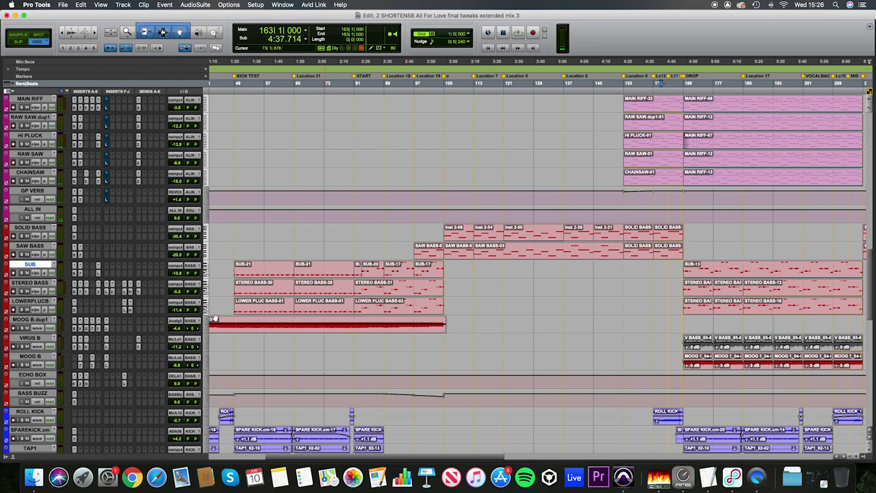
scroll(208, 348, up, 1)
scroll(217, 347, left, 1)
click(256, 358)
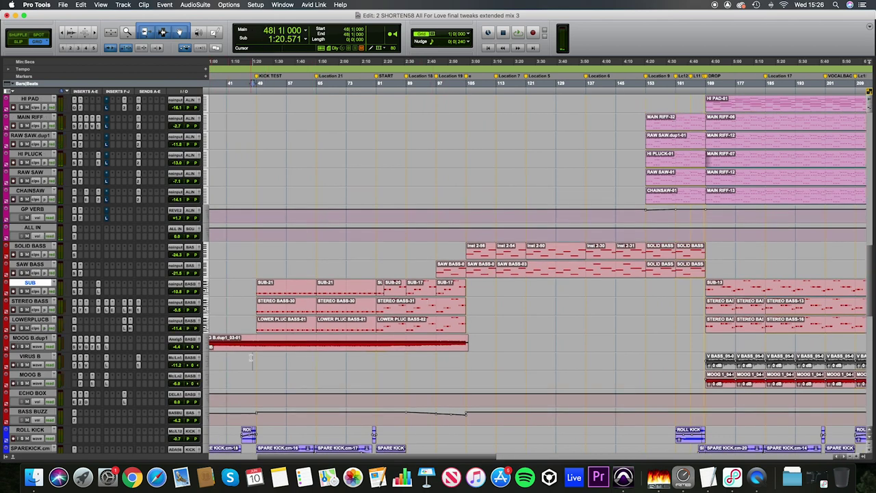
drag(255, 356, 254, 356)
scroll(255, 356, left, 1)
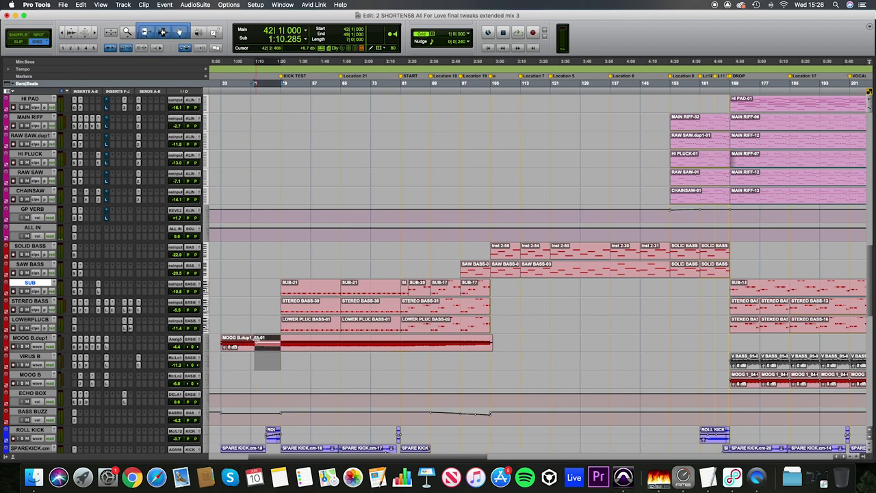
click(283, 337)
click(282, 337)
click(26, 339)
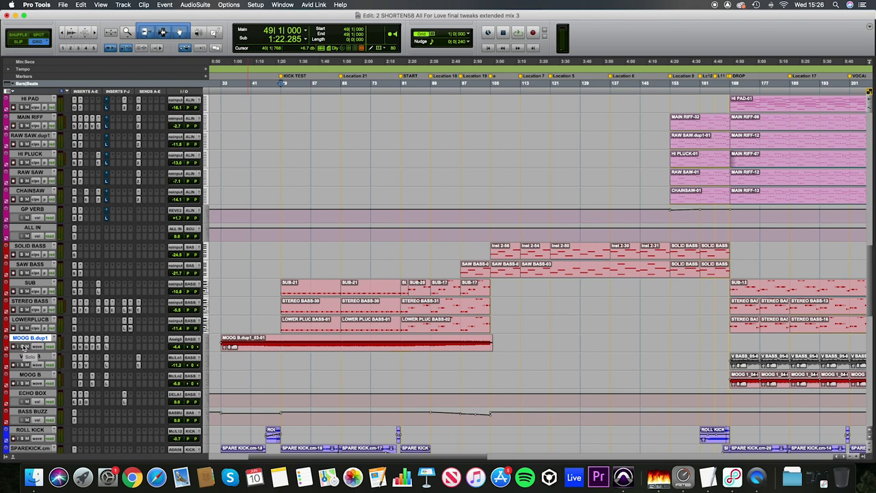
key(space)
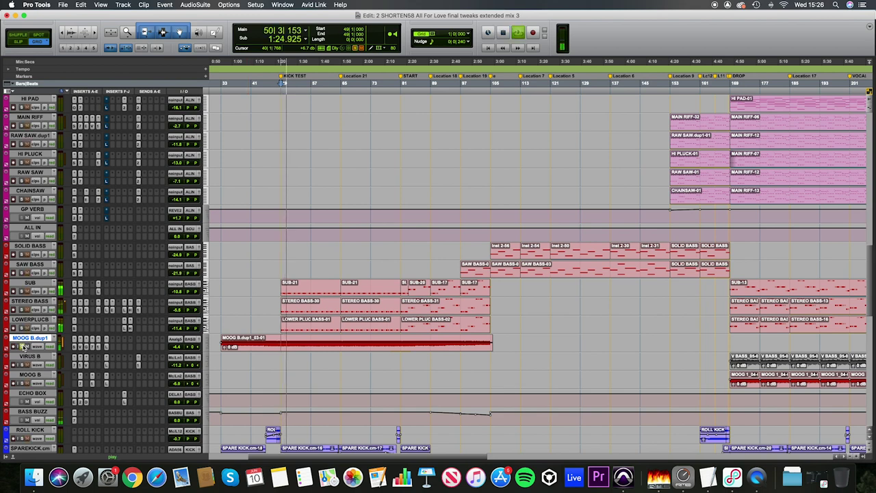
Step: Enlarge the MOOG B.dup1 clip to examine its waveform up close, restore the track overview, and stop playback
click(289, 349)
key(e)
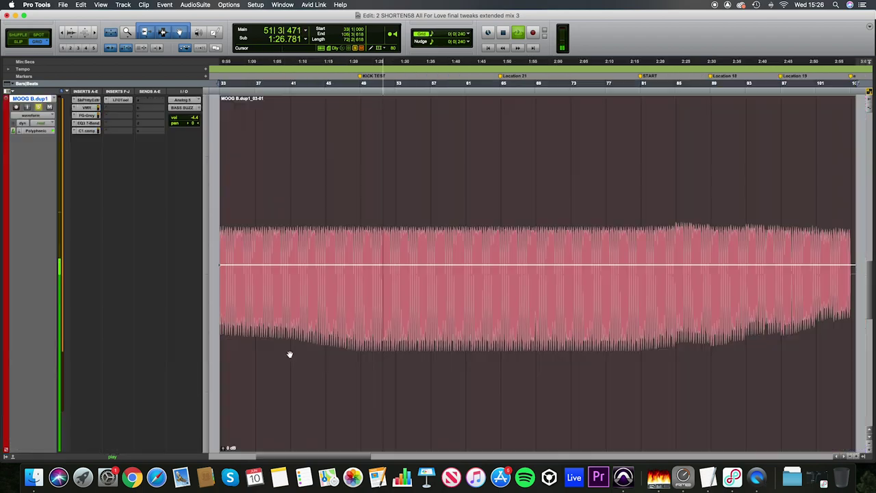
key(super+bracketright)
key(super+bracketright)
key(super+bracketright)
scroll(479, 247, right, 10)
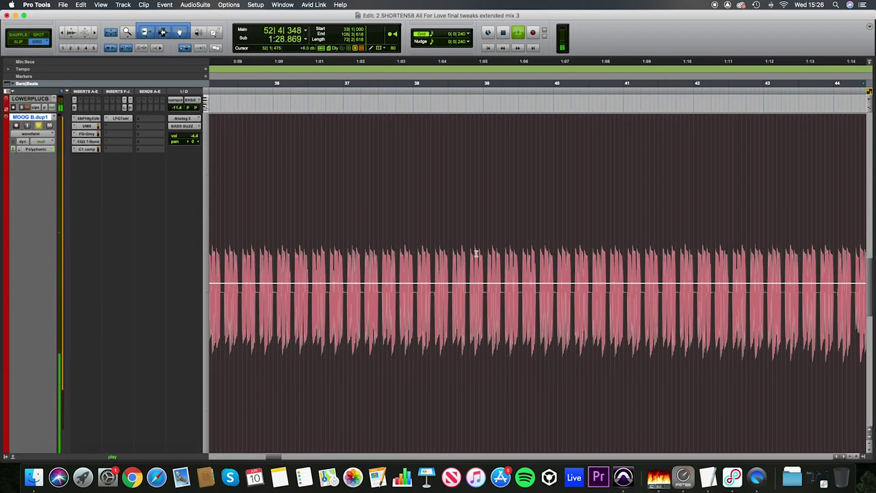
key(e)
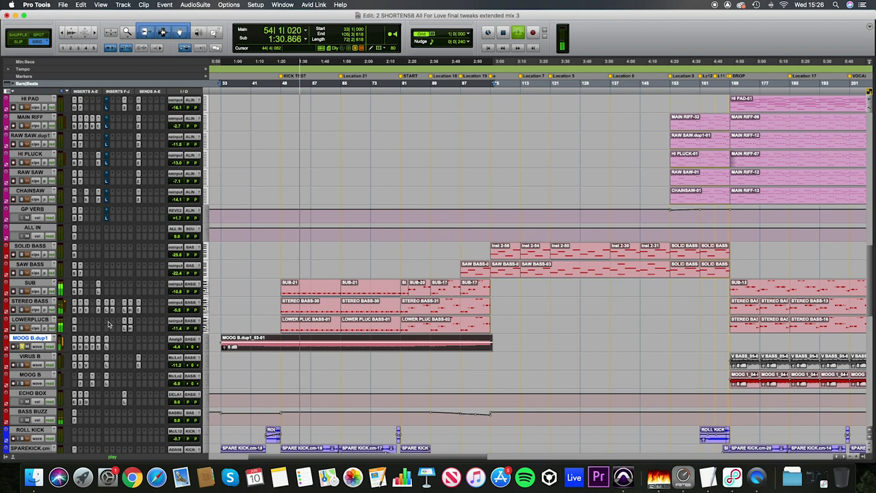
scroll(476, 254, down, 1)
key(space)
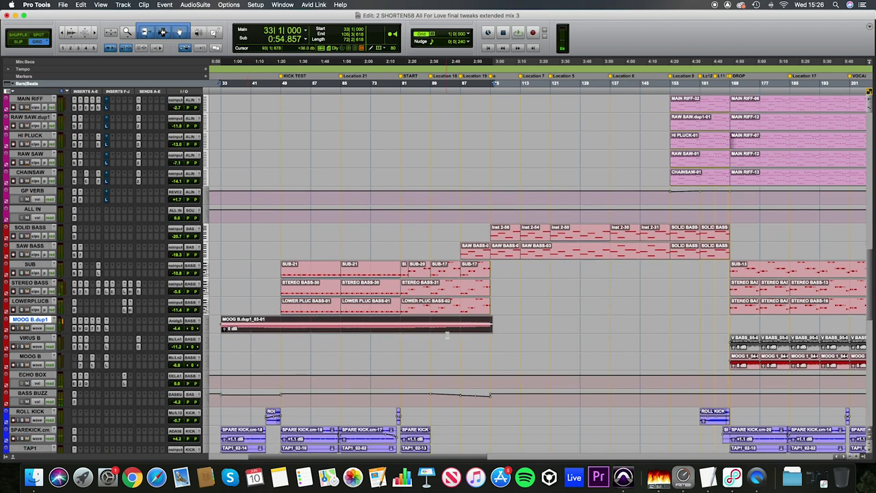
Step: Solo the SUB, STEREO BASS and LOWERPLUCB tracks and audition the bass layers from bar 49
scroll(447, 334, right, 3)
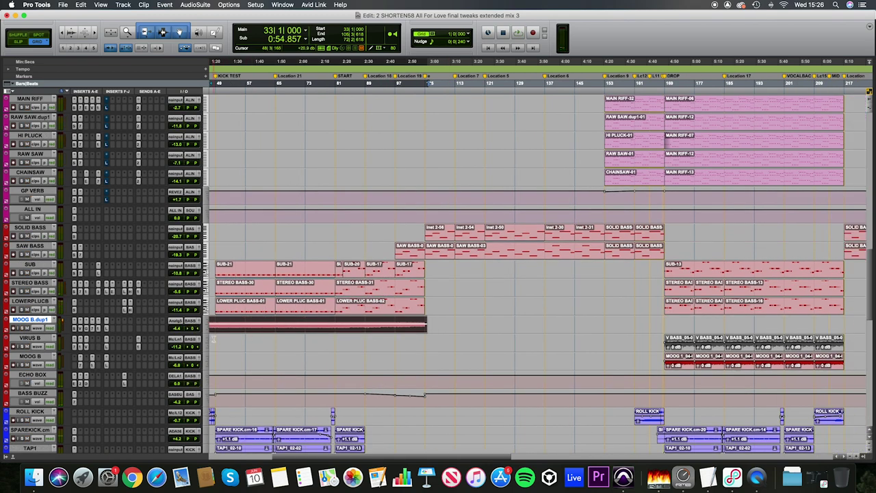
click(212, 338)
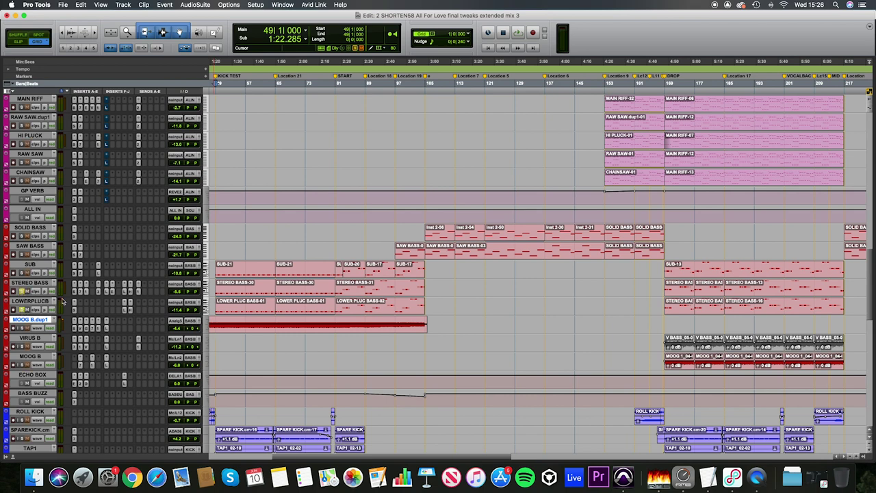
key(space)
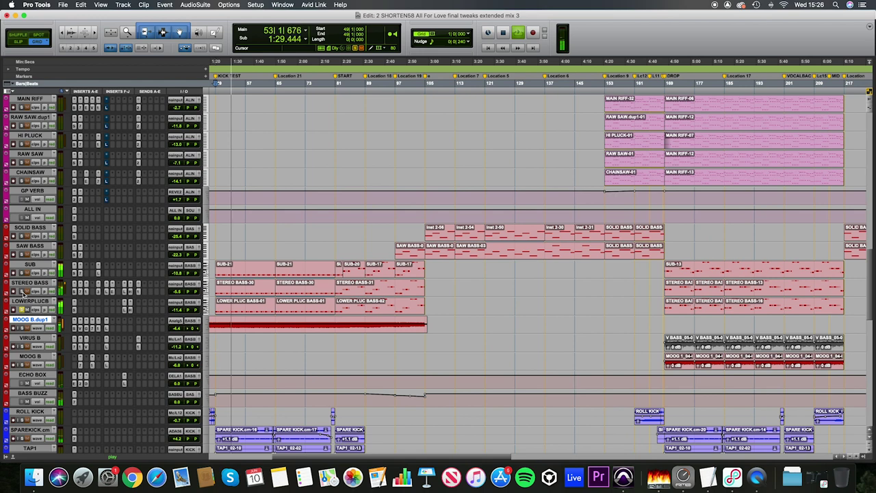
key(space)
key(space)
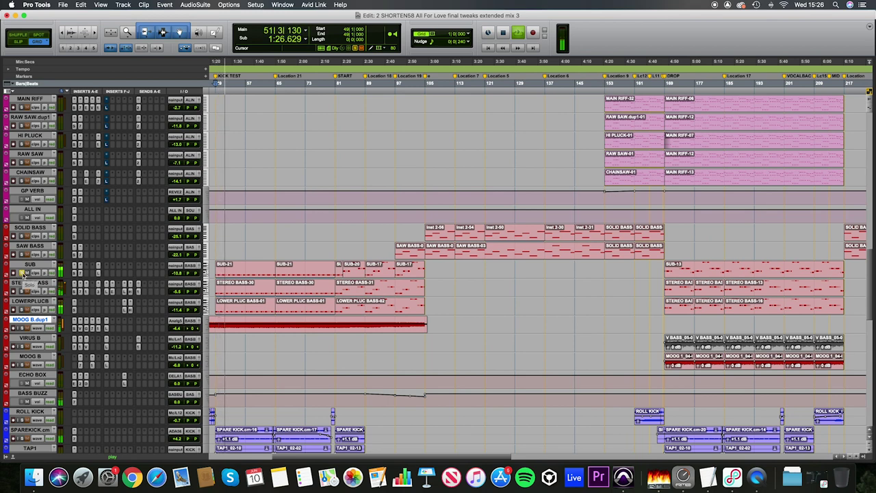
key(space)
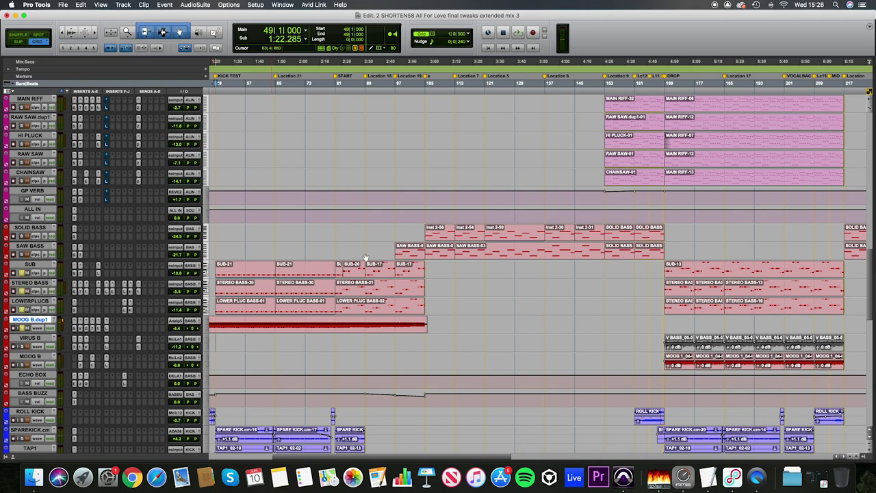
Step: Solo the SPAREKICK and TAP1 tracks, enlarge the kick clips at bar 49 to examine their waveforms, and restore the overview
scroll(313, 261, down, 3)
scroll(312, 260, left, 5)
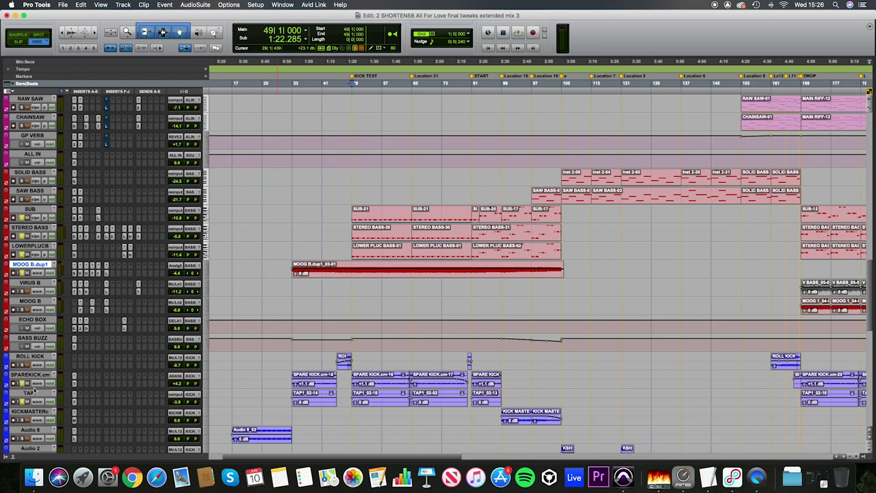
click(361, 392)
key(e)
scroll(368, 389, up, 1)
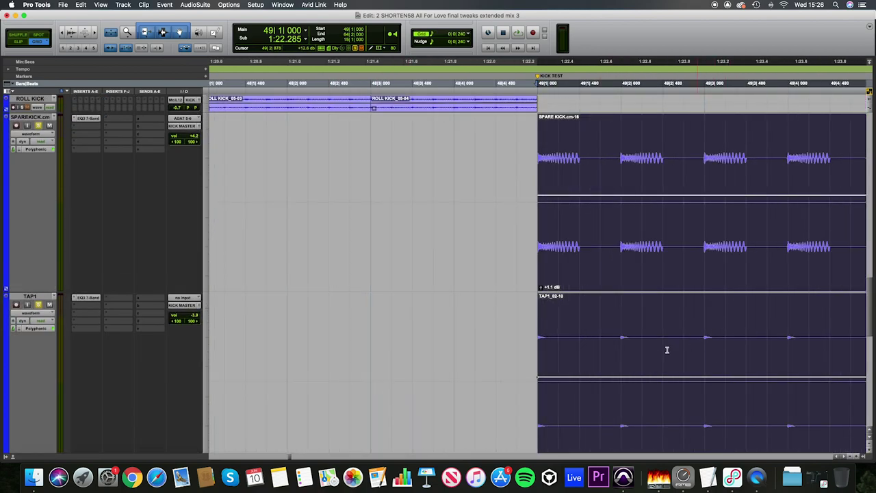
key(e)
Step: Play the soloed bass and kick layers together from bar 49 and stop playback
click(352, 304)
key(space)
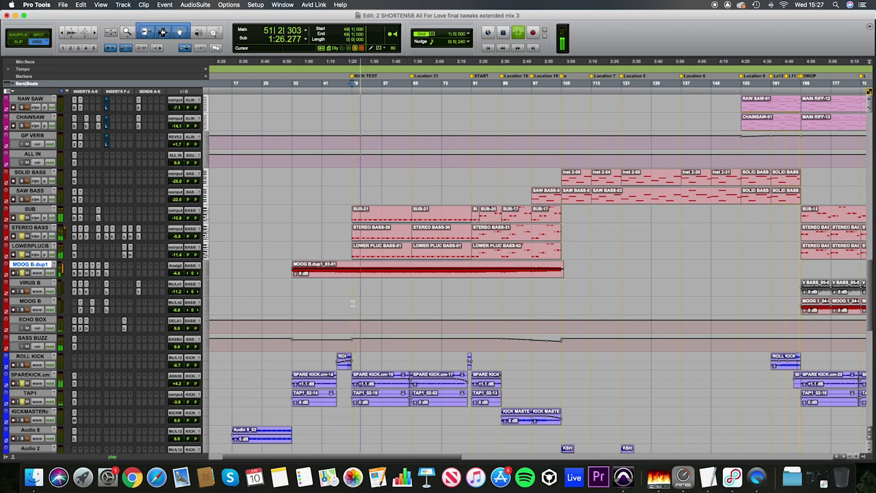
scroll(353, 303, up, 1)
scroll(352, 303, left, 2)
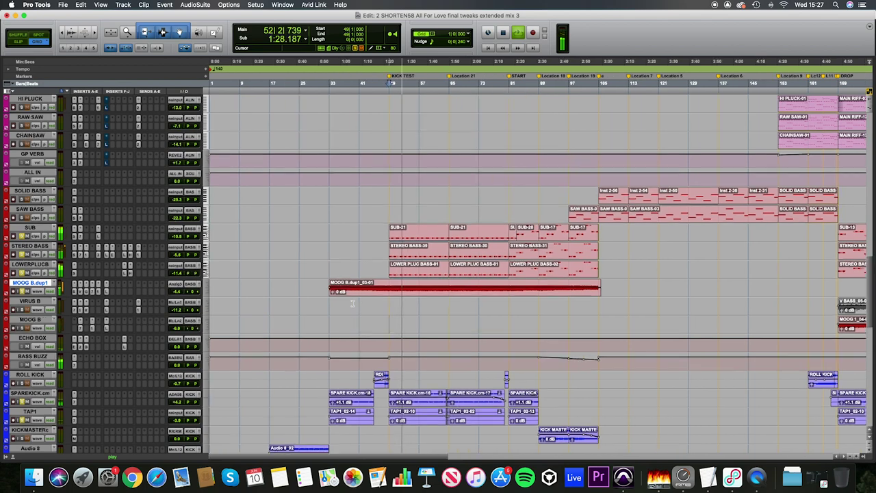
scroll(390, 321, down, 1)
scroll(390, 322, right, 2)
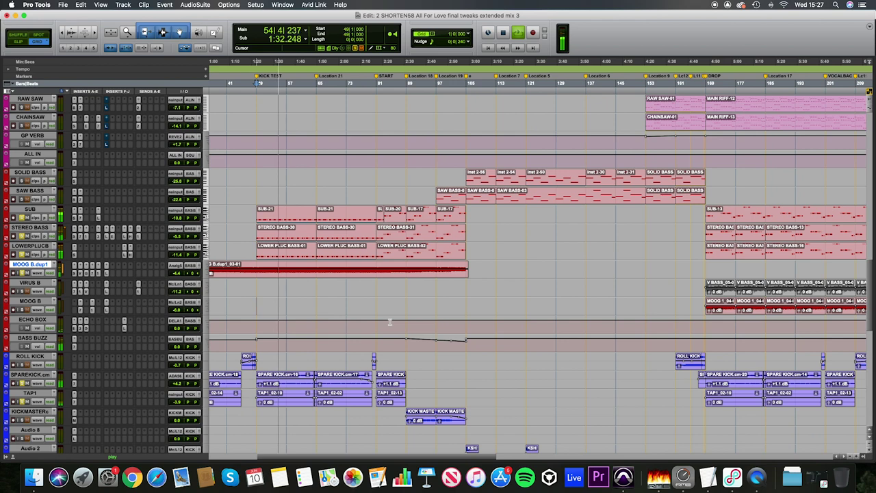
key(space)
Step: Play the bass and kick layers from the DROP marker at bar 169 with MOOG B soloed as well, and stop playback
click(708, 268)
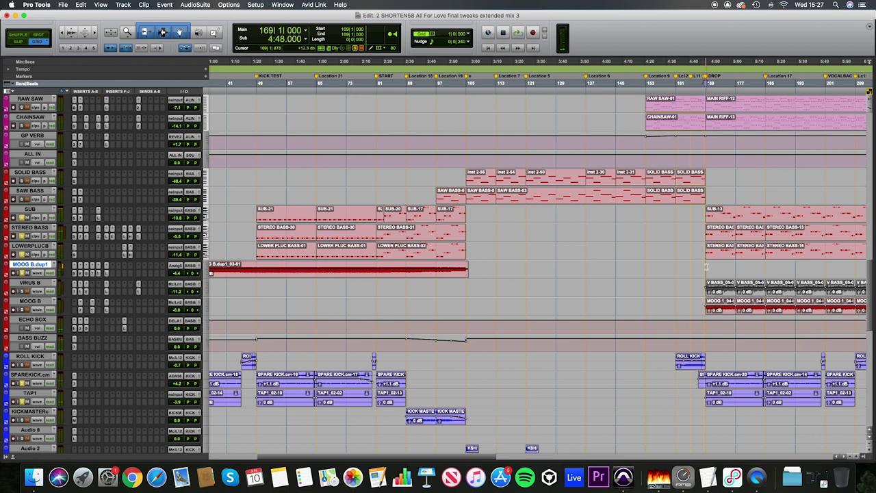
scroll(662, 275, right, 3)
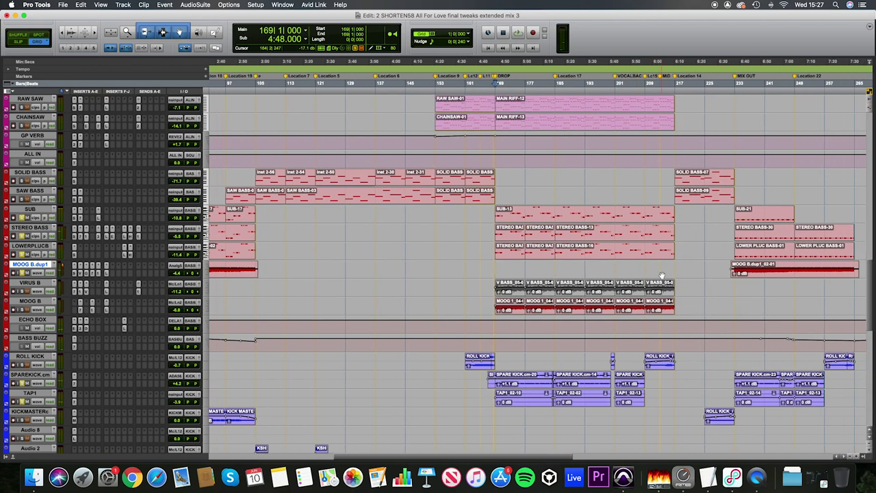
key(space)
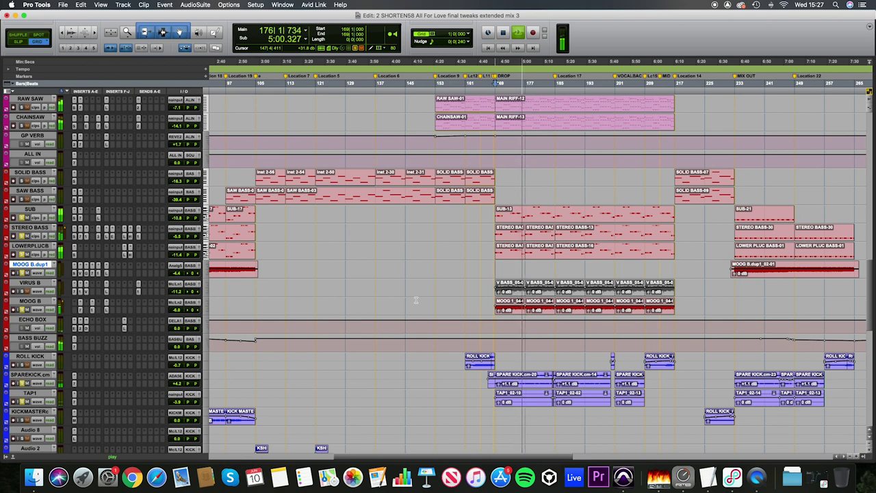
key(space)
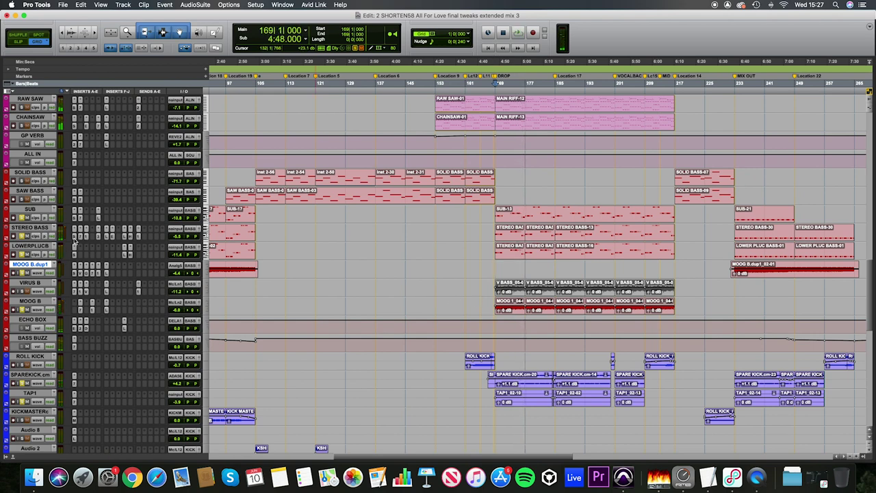
Step: Inspect the Serum synths on the STEREO BASS, SUB and LOWERPLUCB tracks and close the plug-in window
click(75, 237)
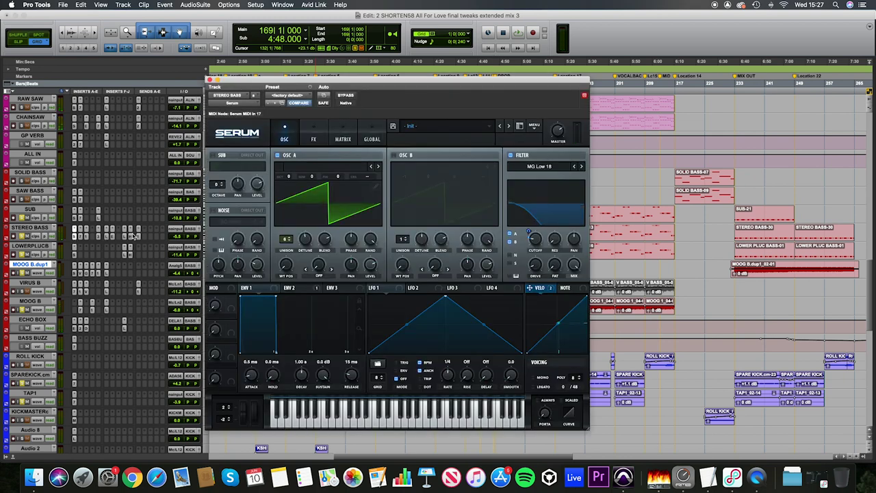
click(77, 225)
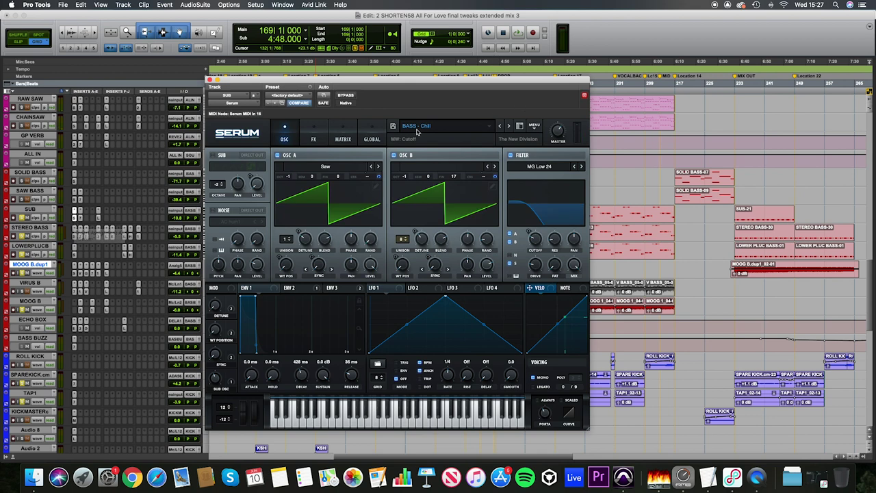
click(75, 257)
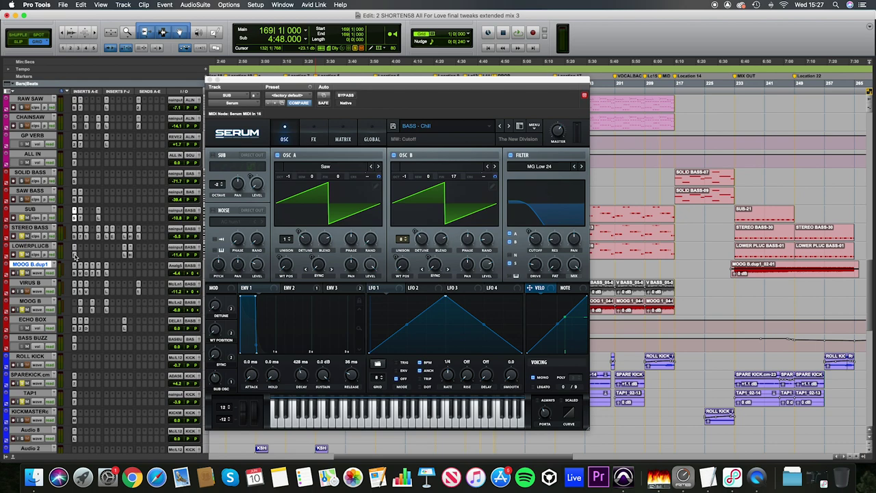
click(75, 254)
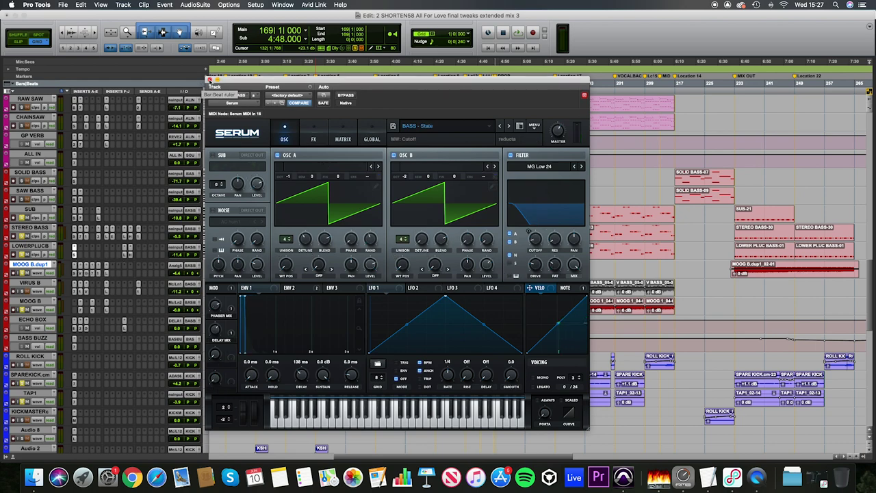
click(74, 255)
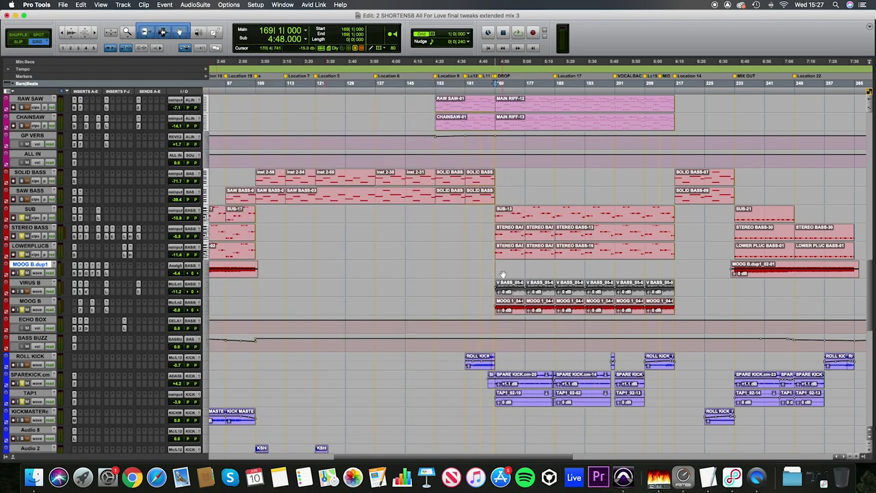
Step: Play the soloed bass and kick layers from bar 177 and stop playback
click(528, 270)
click(525, 269)
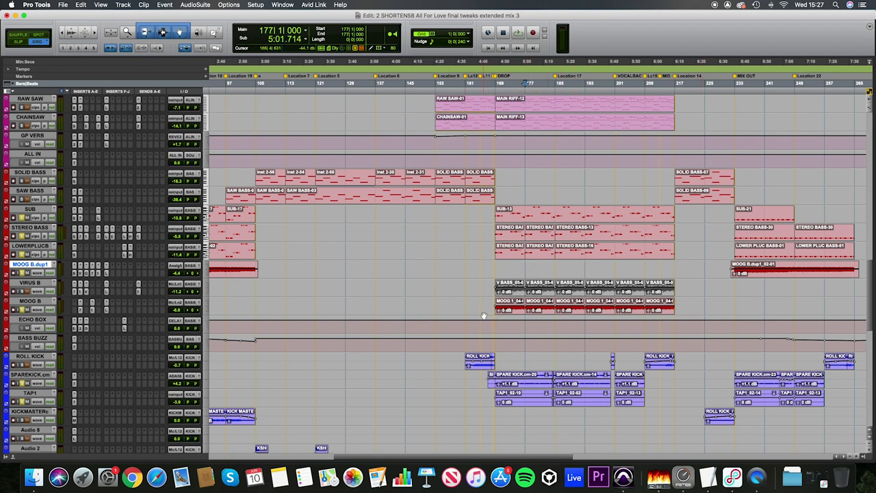
scroll(462, 309, right, 5)
key(space)
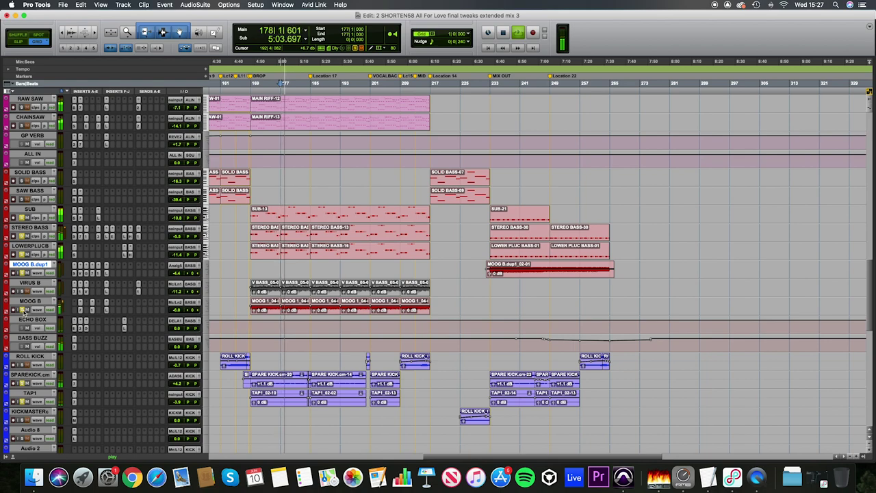
key(space)
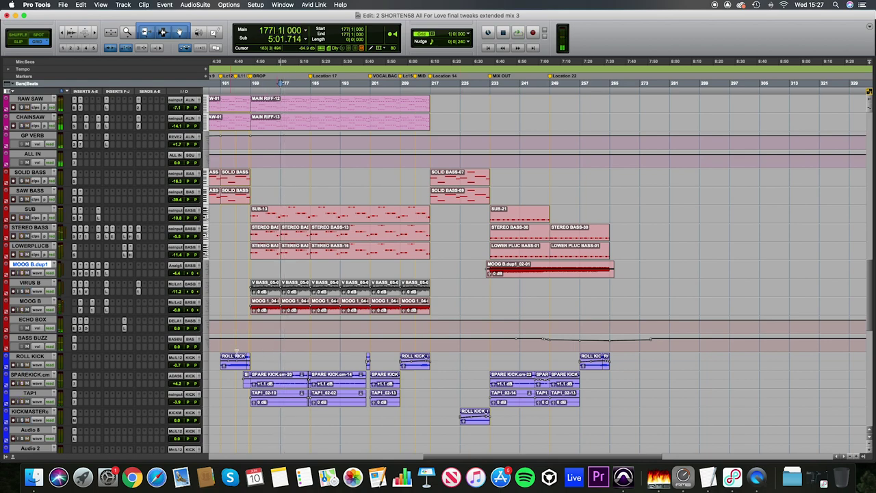
Step: Go to the drum tracks, solo CLAP and SNARE, and play them from bar 169
scroll(253, 301, down, 5)
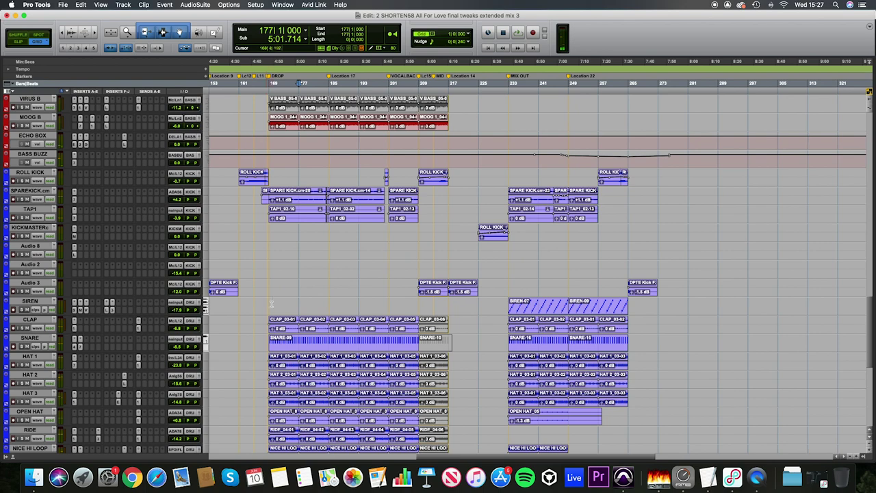
click(271, 304)
key(super+bracketright)
scroll(281, 310, down, 3)
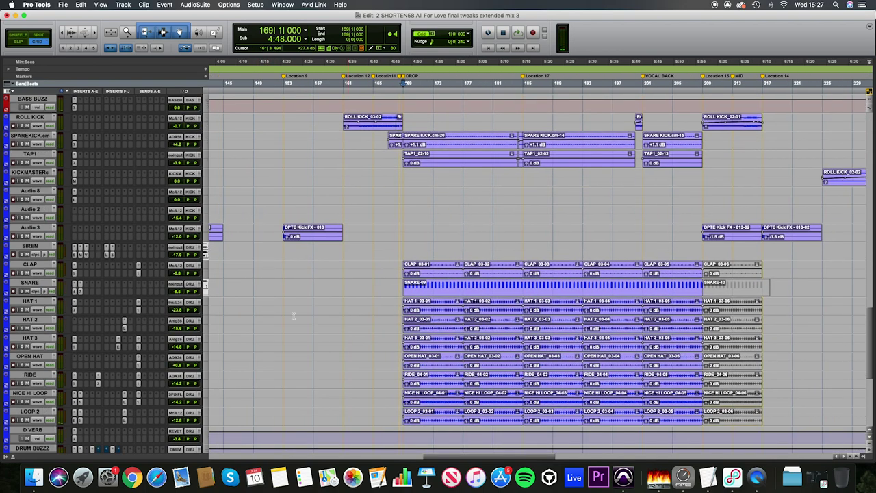
click(22, 272)
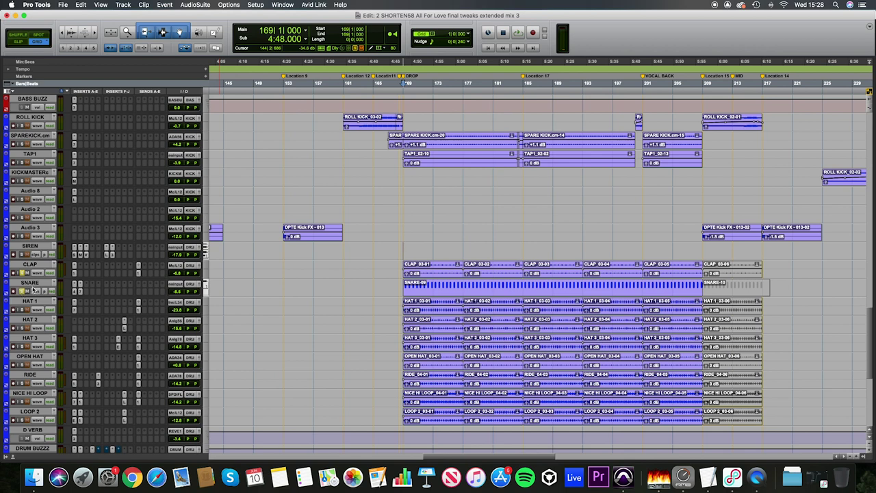
key(space)
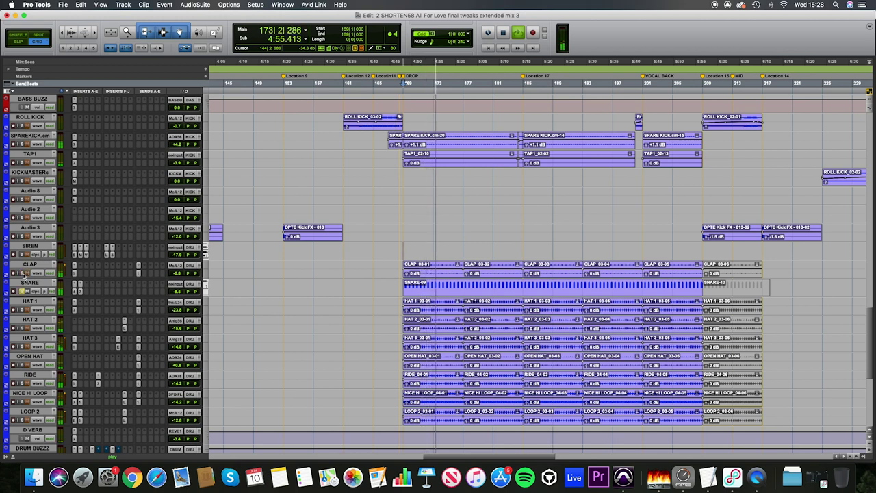
key(space)
Step: Select the first CLAP clip at bar 169, enlarge it to examine the waveform up close, and restore the track overview
click(424, 273)
key(e)
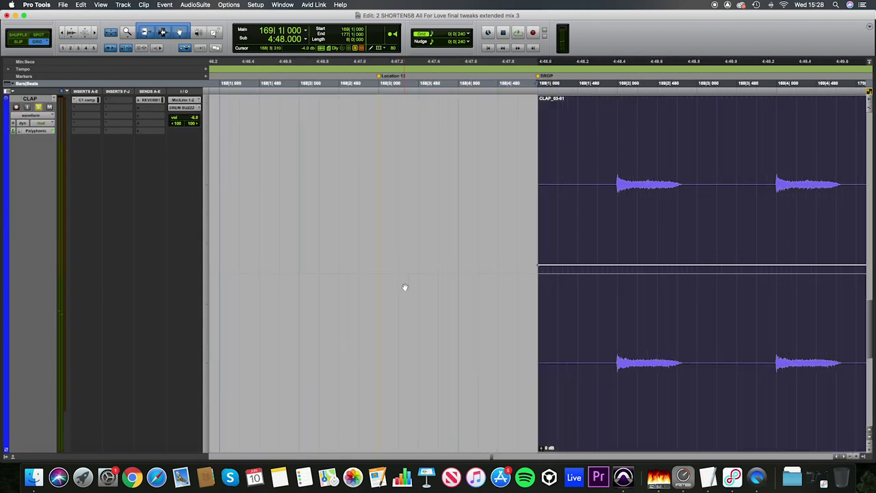
key(r)
key(r)
key(e)
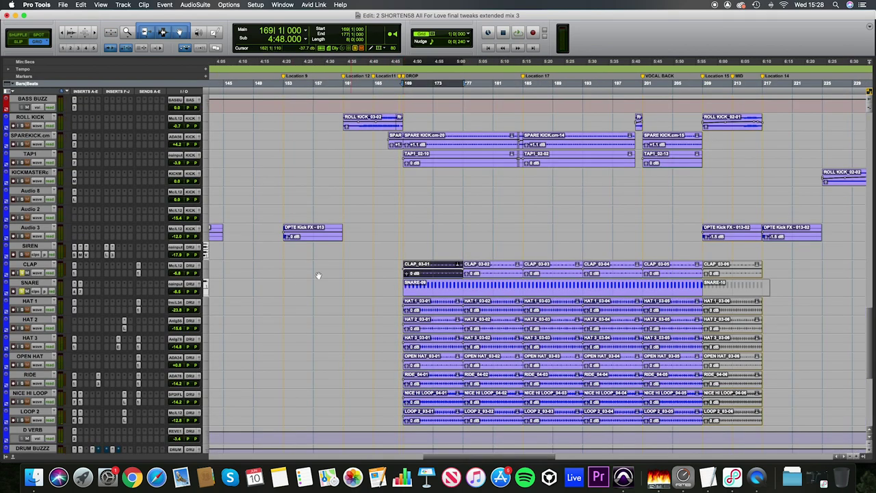
key(e)
key(t)
key(t)
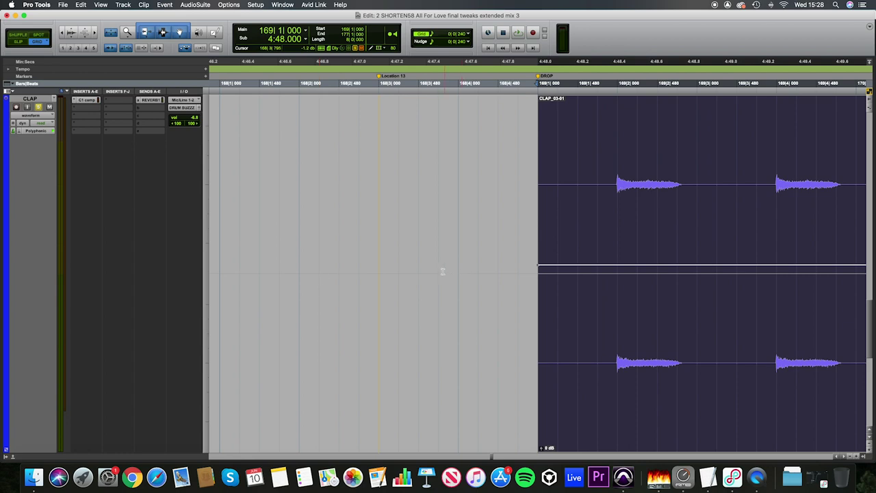
key(r)
key(r)
key(e)
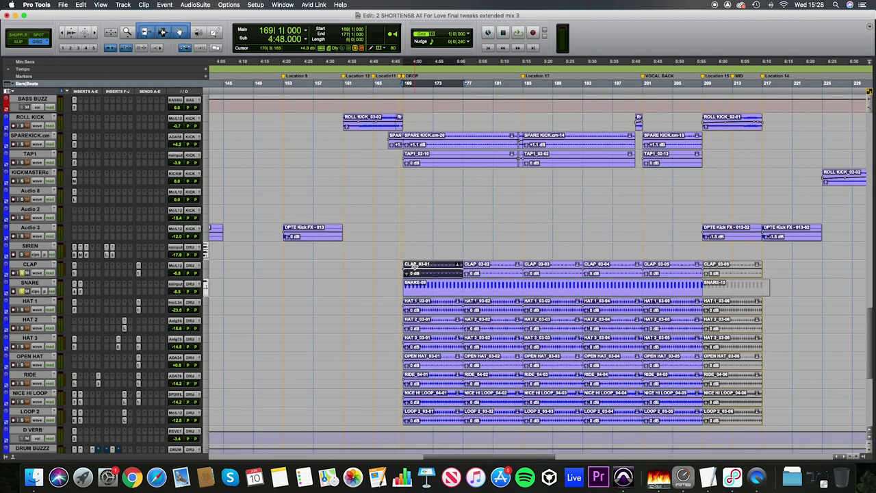
Step: Look closer at the claps and snares from bar 169, extending the clip selection across the CLAP and SNARE tracks
key(t)
key(t)
click(566, 274)
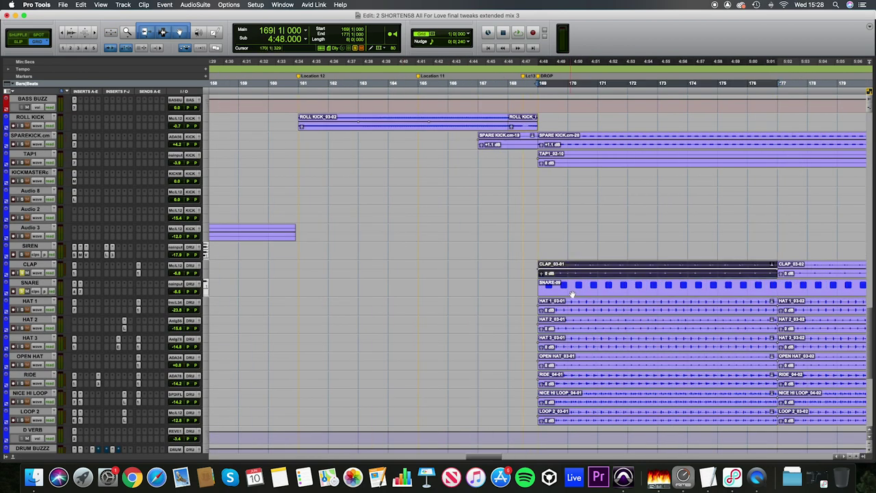
shift+click(572, 295)
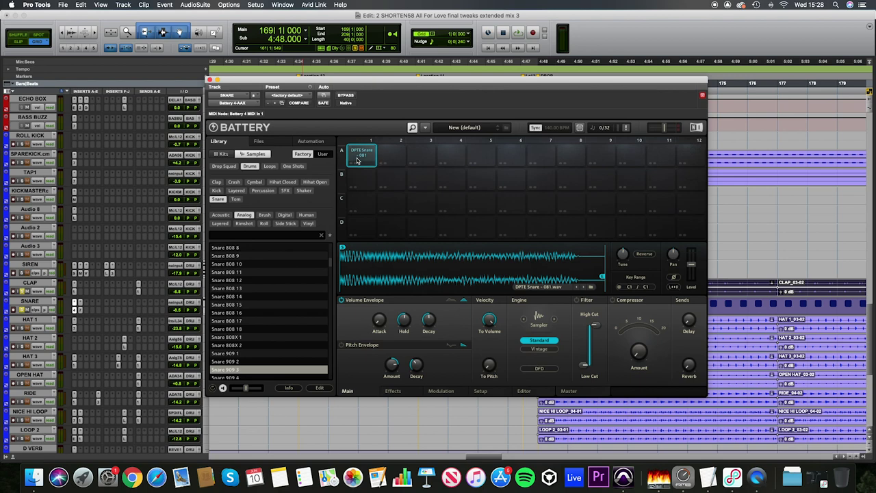
Step: Audition the DPTE Snare - 081 cell in the SNARE track's Battery sampler, and inspect the track's EQ3 7-Band
click(361, 156)
click(361, 157)
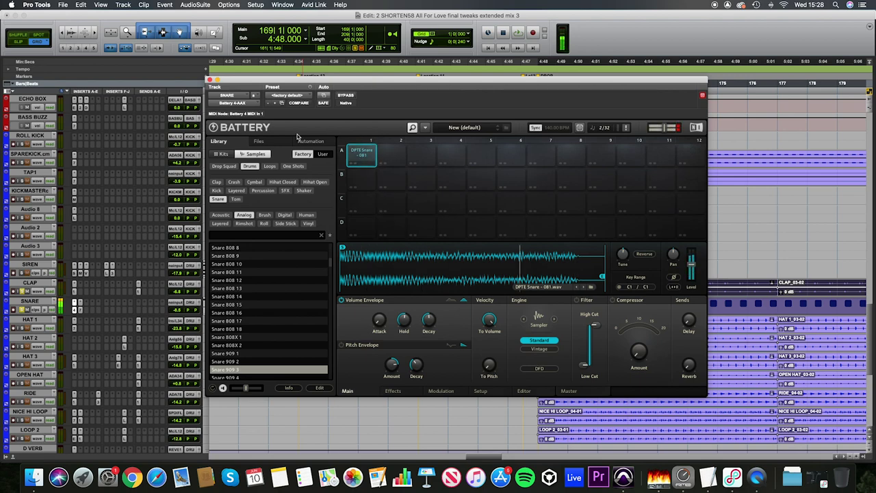
click(210, 79)
click(78, 308)
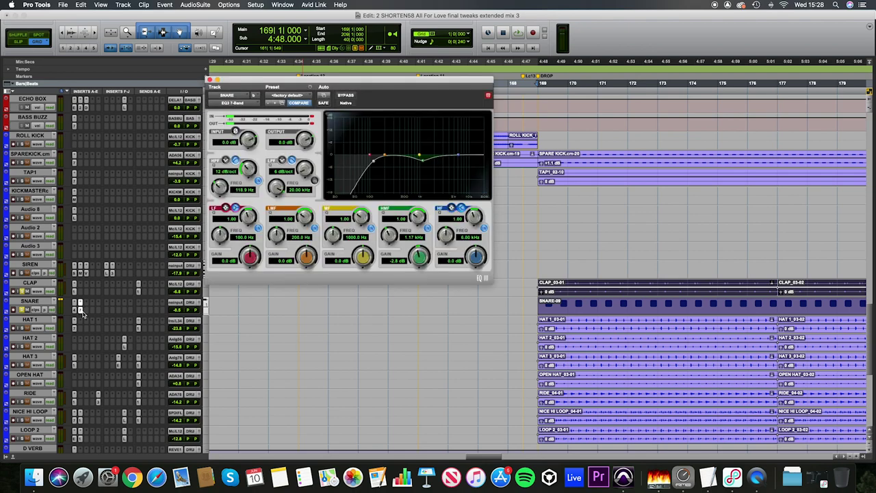
click(209, 79)
scroll(368, 313, right, 5)
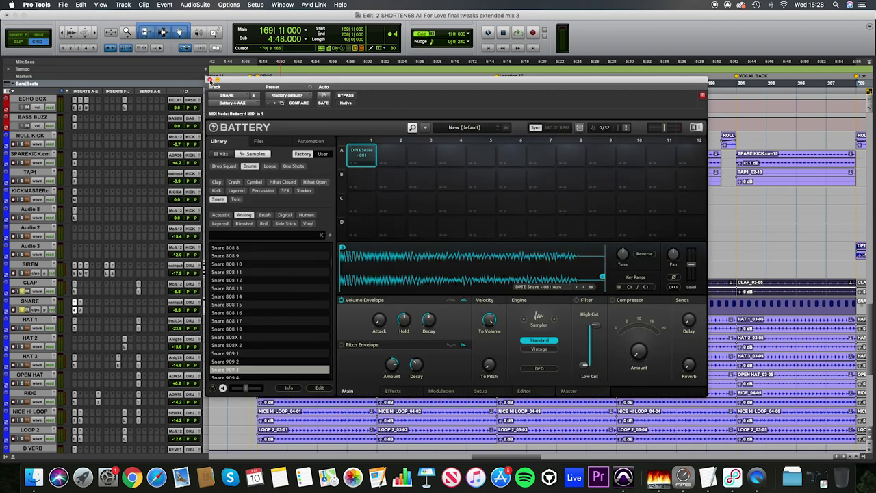
Step: Check the effects settings of the SNARE track's Battery sampler and close the plug-in
click(394, 392)
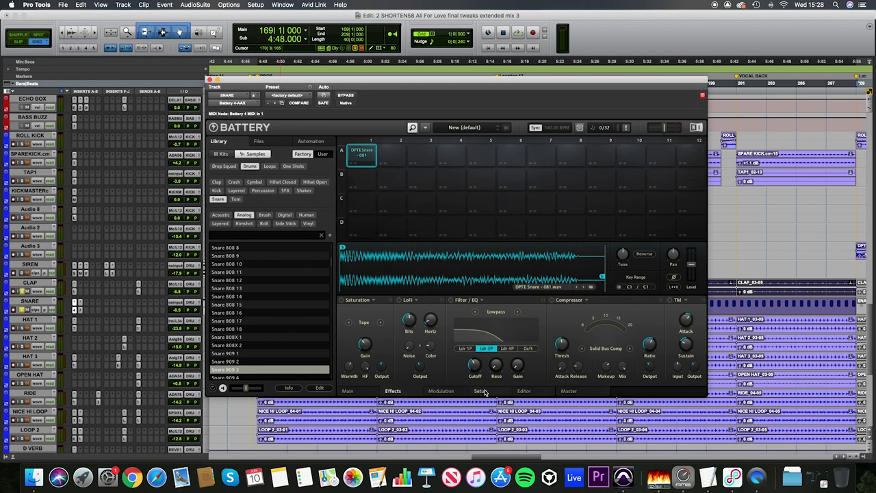
click(209, 80)
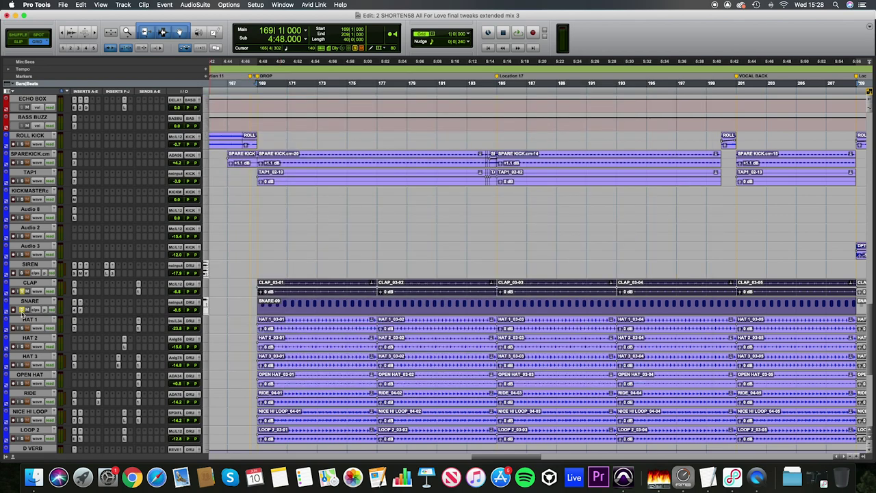
Step: Solo the HAT 1, HAT 2 and HAT 3 tracks and play them from bar 169
click(30, 319)
scroll(31, 324, down, 1)
key(space)
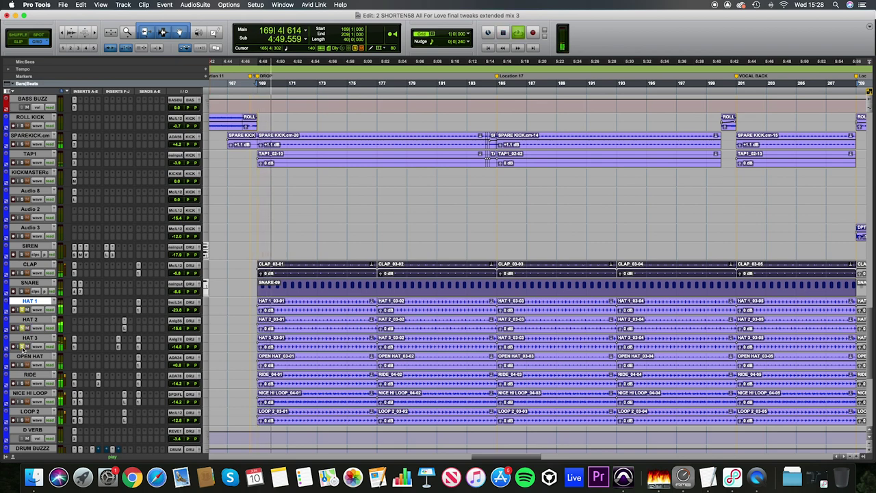
click(28, 338)
shift+click(31, 302)
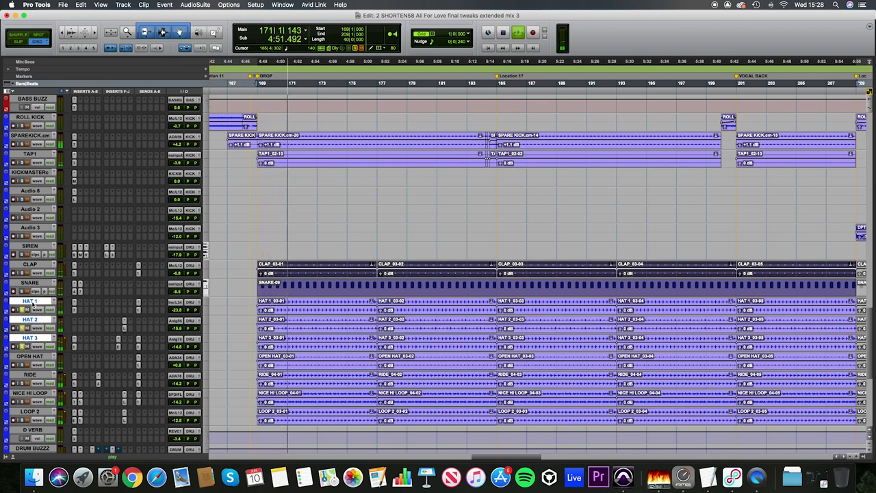
key(space)
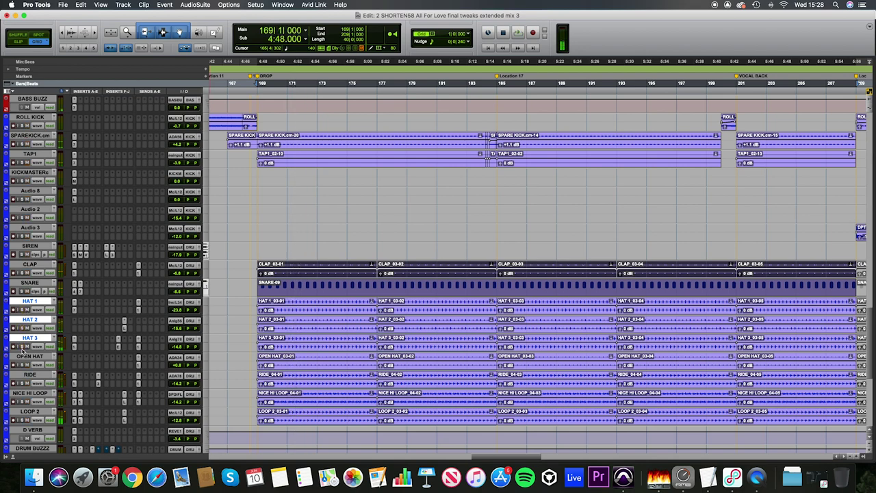
Step: Play HAT 3 soloed from bar 169 and inspect its EchoBoy delay
key(space)
key(ctrl+alt+super+w)
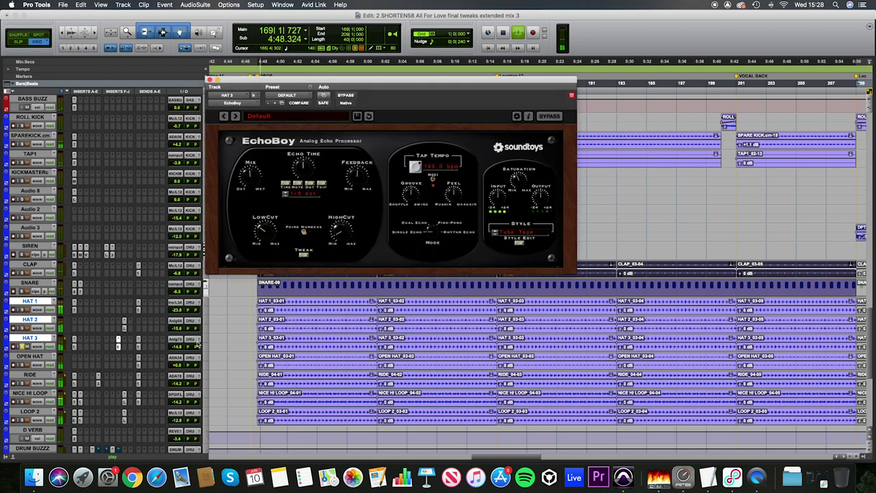
scroll(34, 366, down, 1)
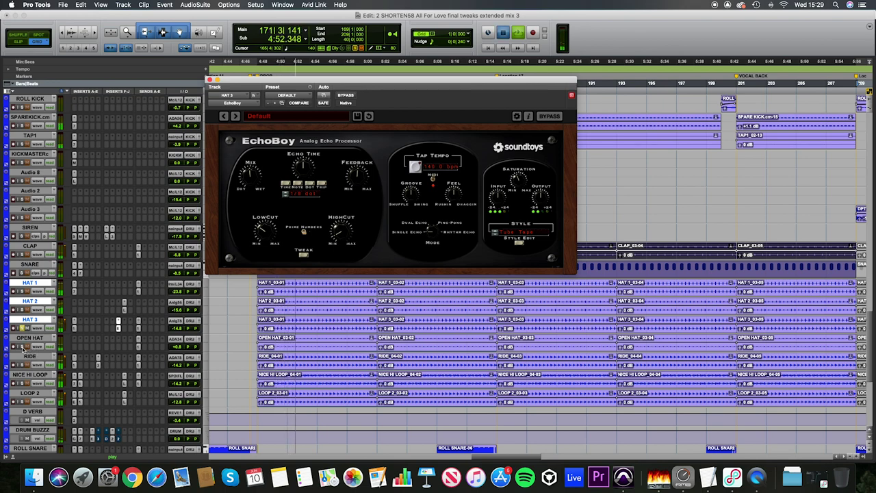
key(space)
Step: Audition the OPEN HAT and RIDE tracks from bar 169
key(space)
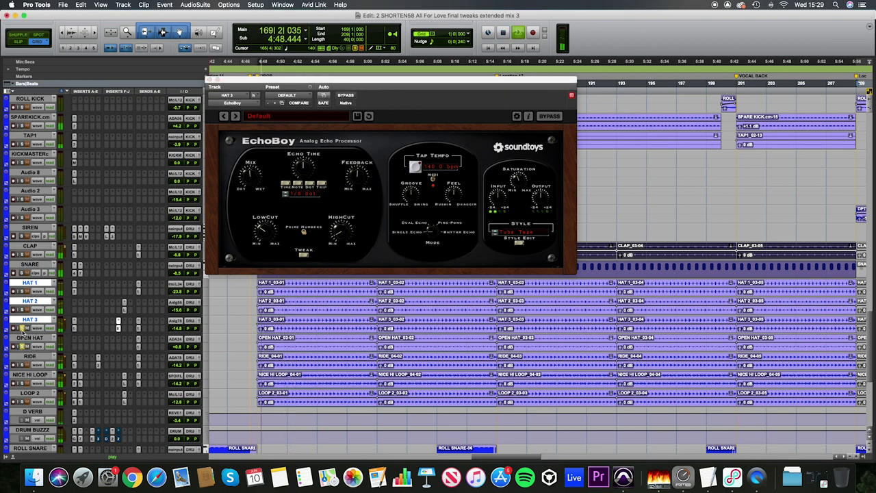
click(23, 364)
key(space)
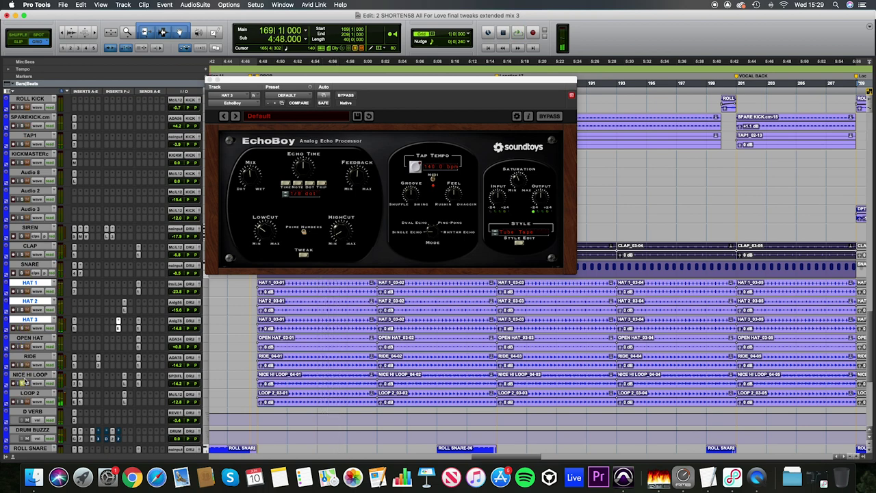
Step: Solo and select the NICE HI LOOP track, inspect its insert plug-in and close the plug-in window
click(20, 376)
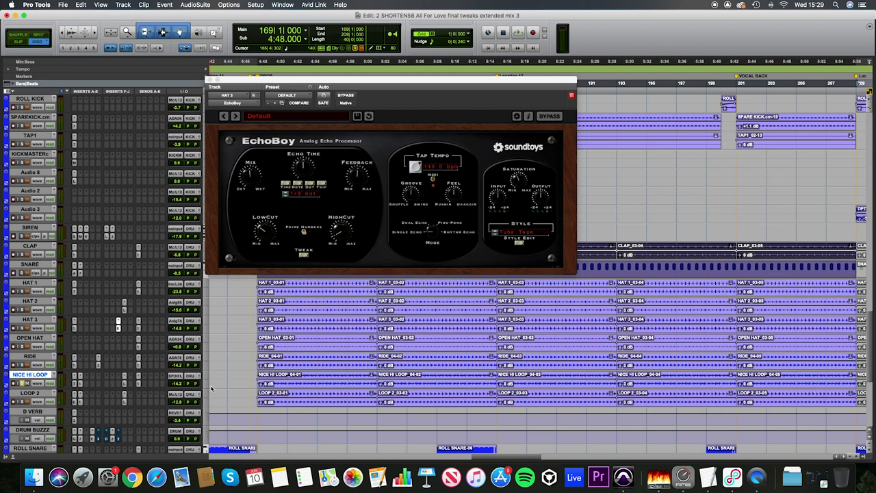
click(76, 384)
scroll(76, 385, up, 1)
click(210, 81)
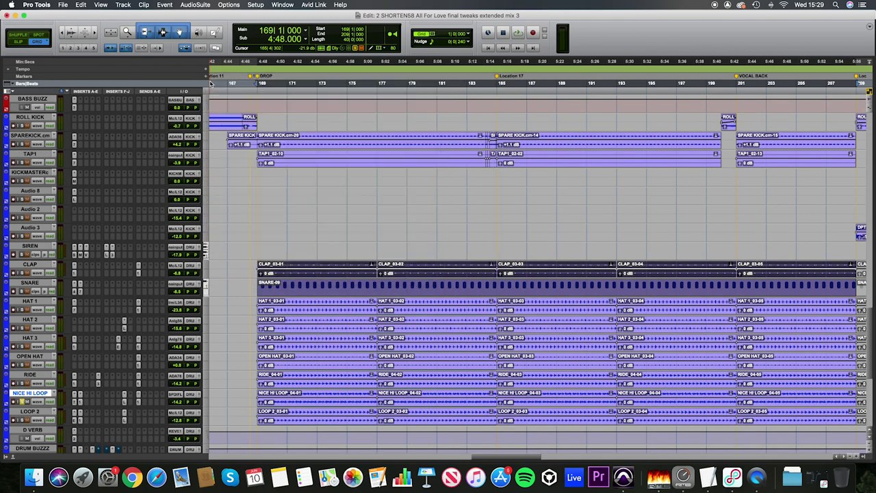
Step: Play NICE HI LOOP and LOOP 2 soloed one after the other from bar 169
scroll(267, 330, down, 2)
click(258, 396)
key(space)
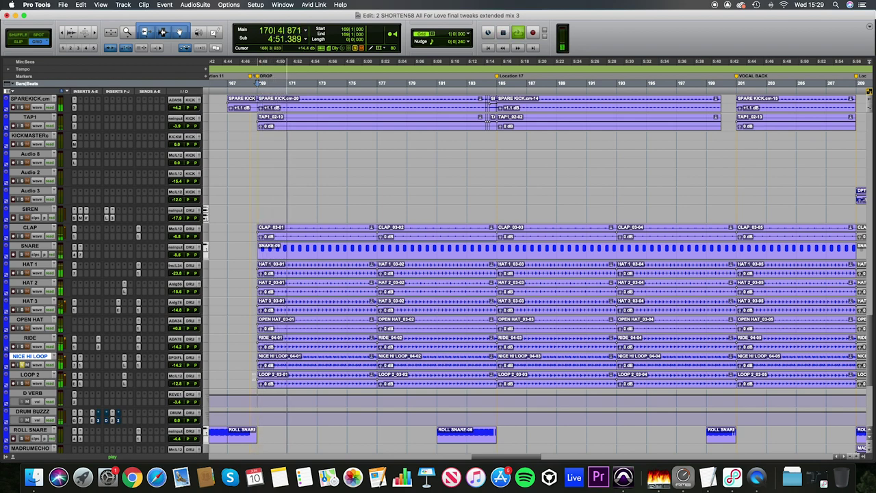
key(space)
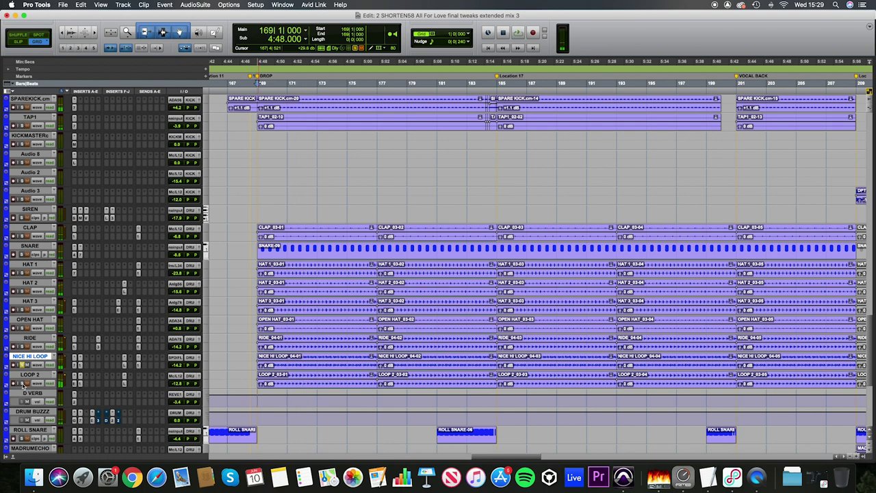
key(space)
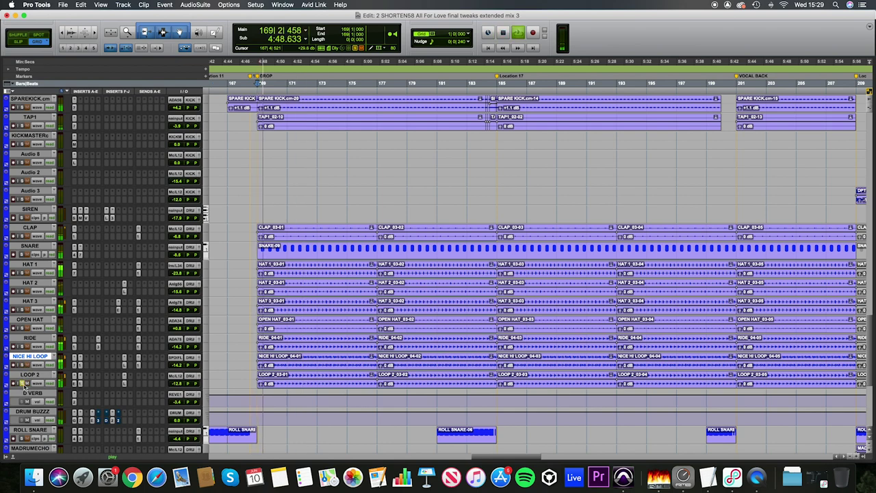
key(space)
Step: Select and solo all tracks from CLAP to LOOP 2 and play them together from bar 169
click(24, 381)
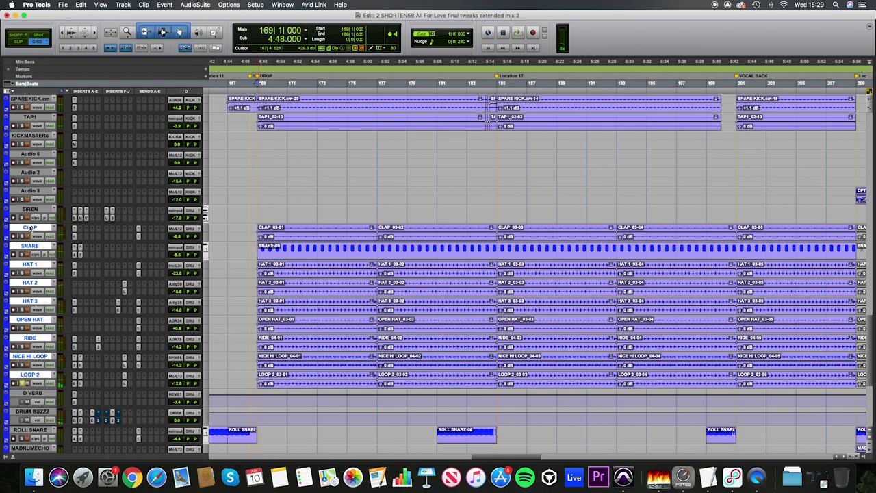
key(space)
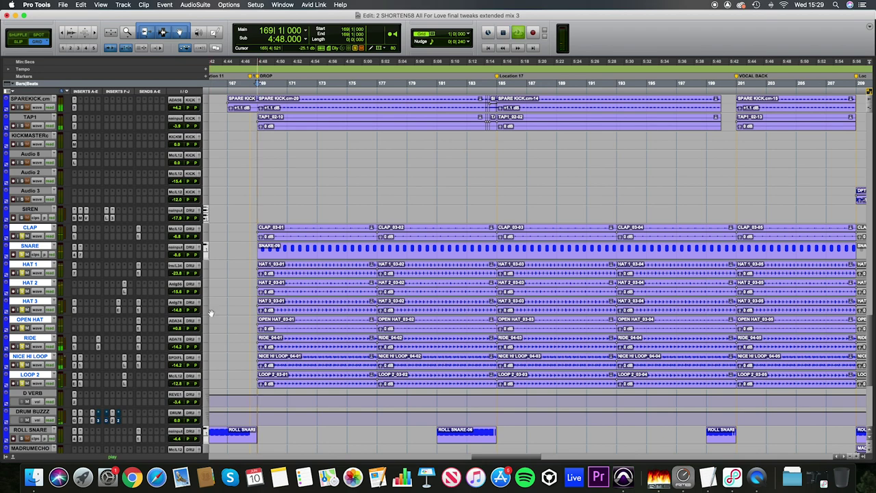
scroll(211, 314, up, 5)
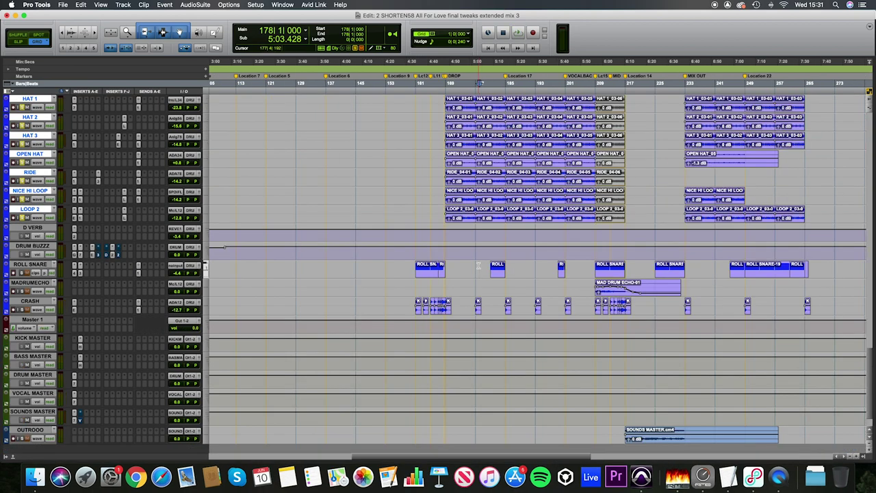
Step: Go to the ROLL SNARE track, solo it and play the roll from bar 163
scroll(478, 266, down, 1)
alt+scroll(480, 264, up, 5)
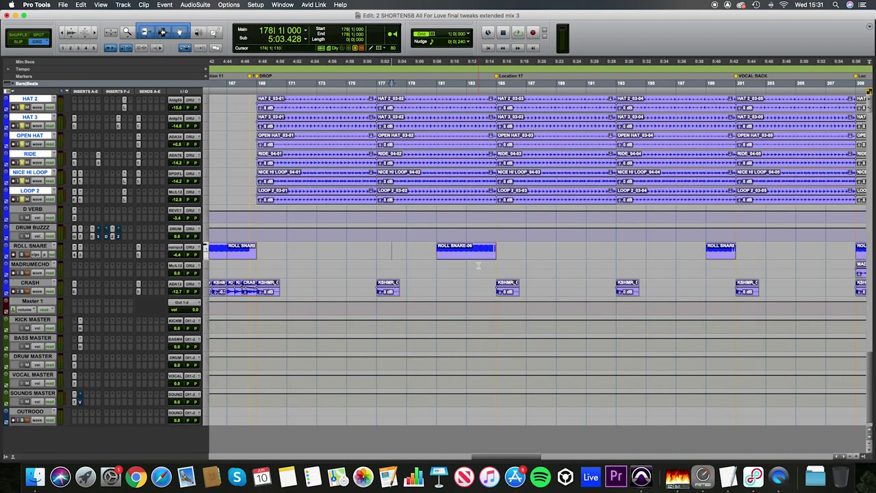
click(352, 233)
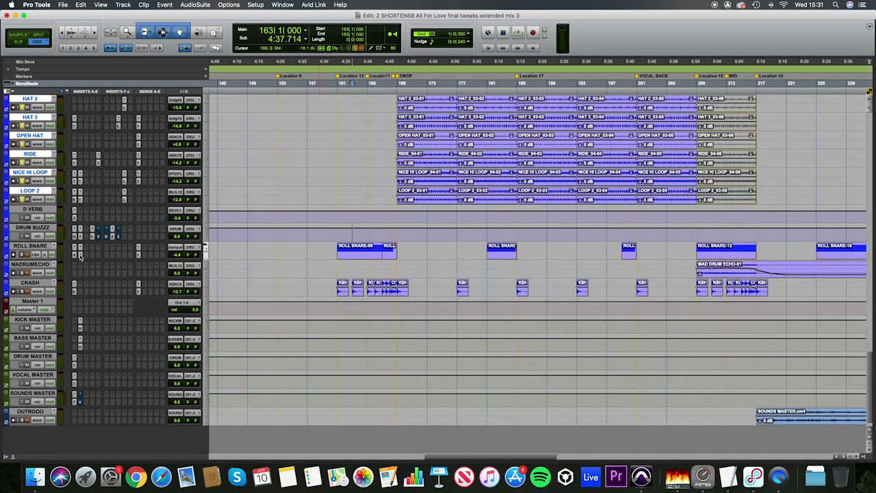
key(space)
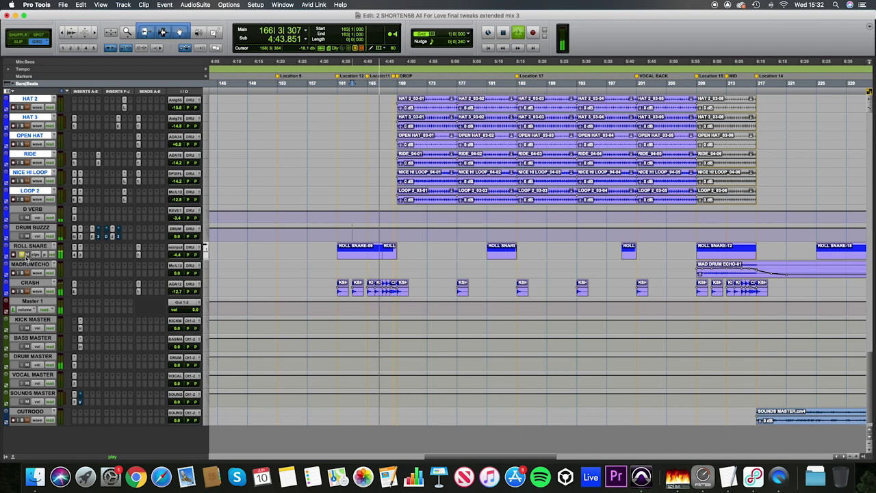
key(space)
Step: Inspect Blue Cat's Flanger on ROLL SNARE, comparing the roll with the effect on and bypassed while playing from bar 161
click(80, 255)
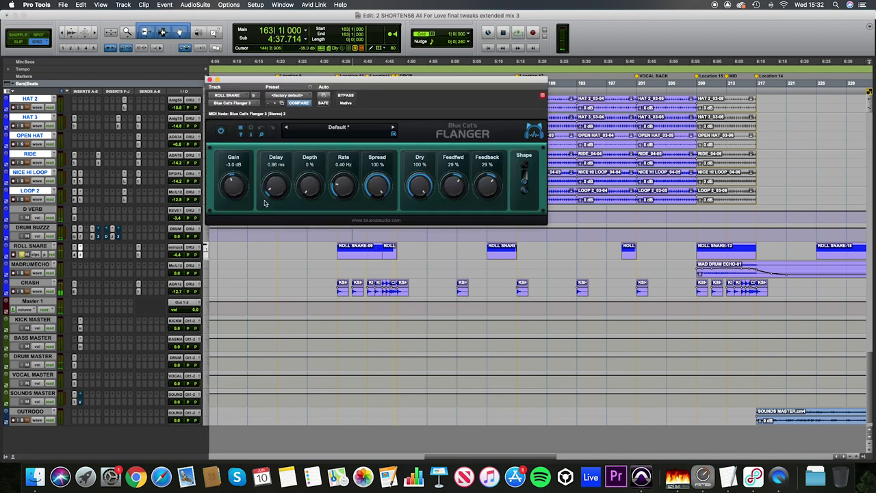
click(338, 266)
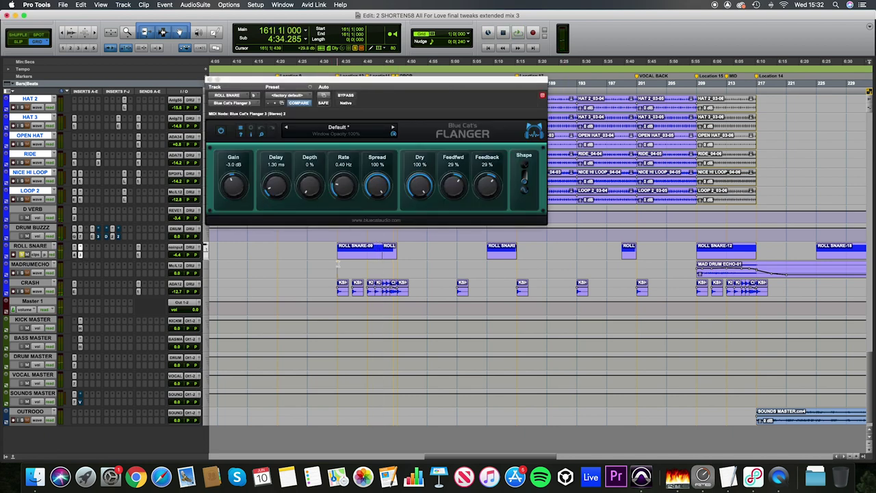
key(space)
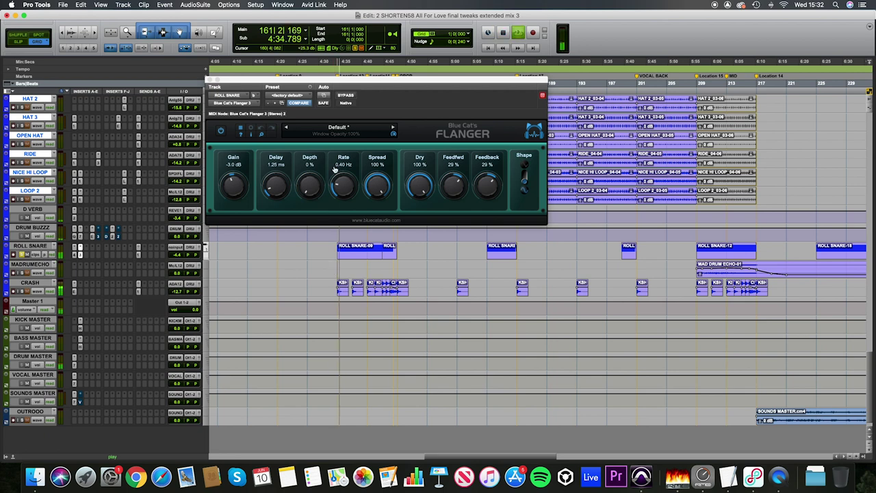
click(346, 96)
click(346, 97)
click(346, 97)
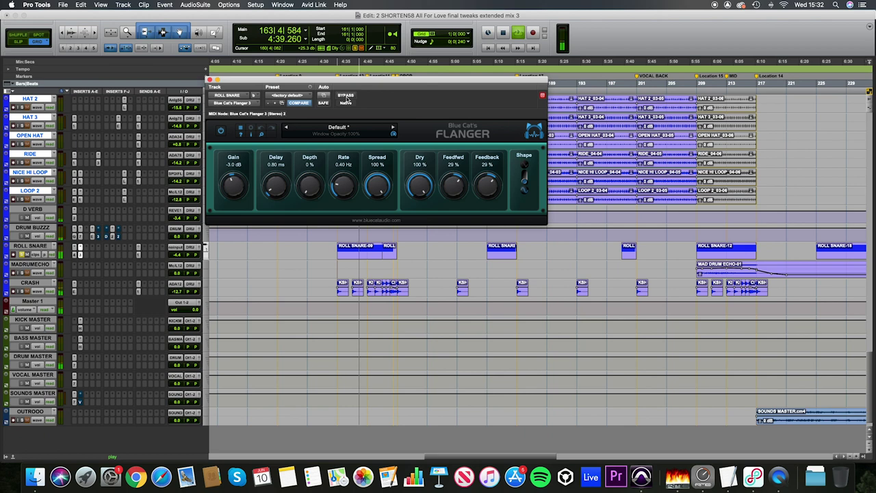
key(space)
Step: Solo the CRASH track, play it from bar 161 and close the flanger window
click(23, 293)
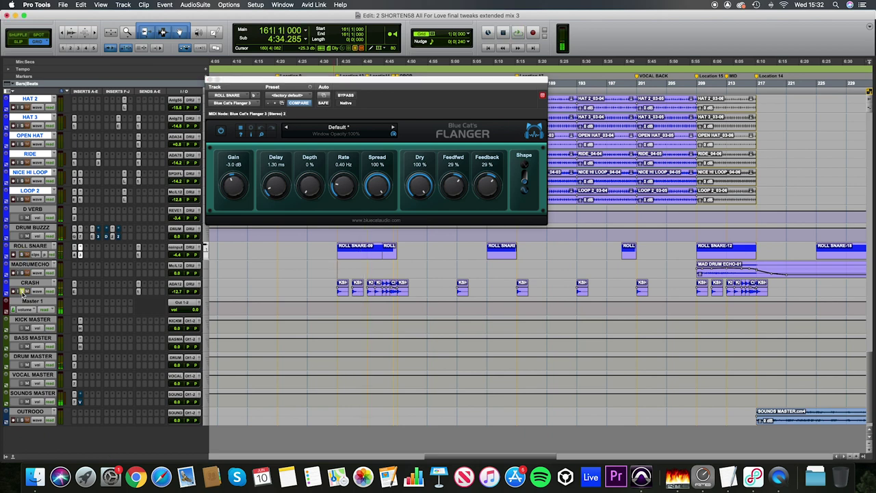
key(space)
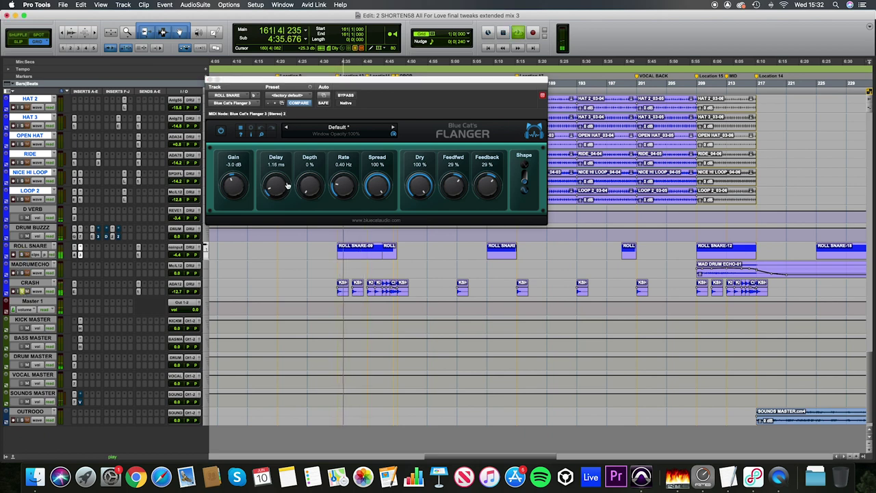
click(210, 80)
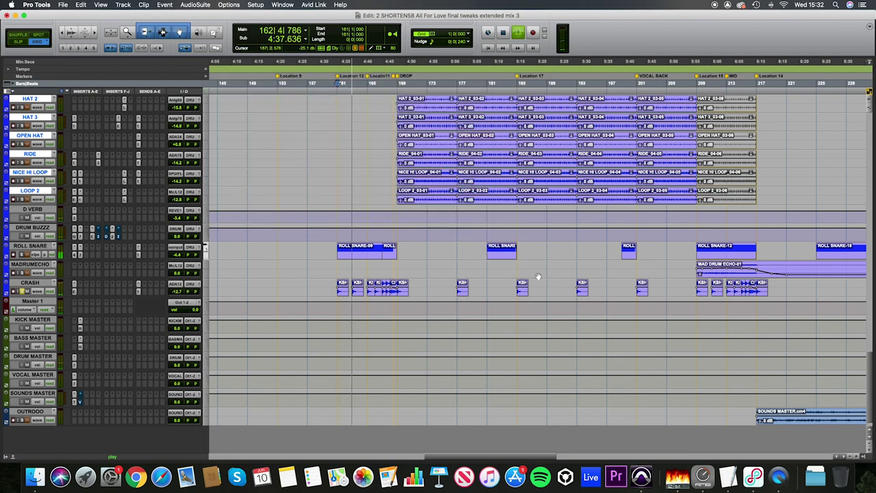
key(space)
Step: Select the DRUM BUZZZ track and bring its channel strip and inserts into view in the Mix window
scroll(531, 273, right, 5)
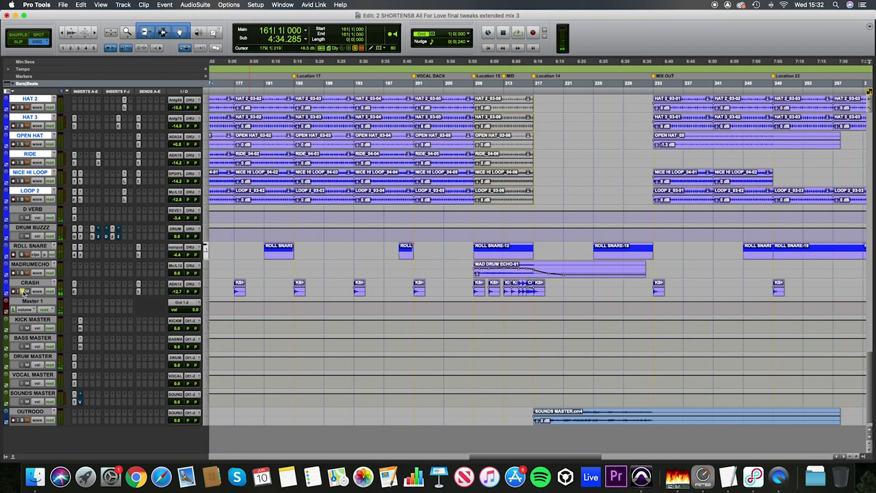
scroll(537, 308, up, 4)
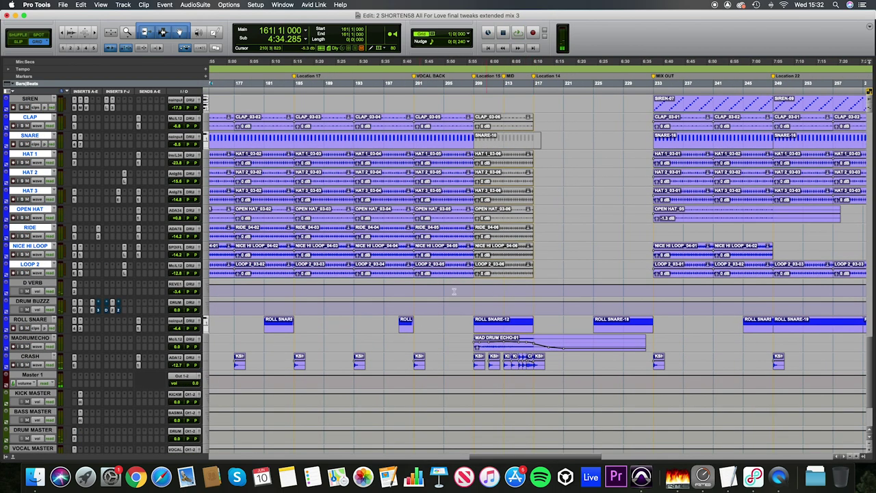
click(32, 302)
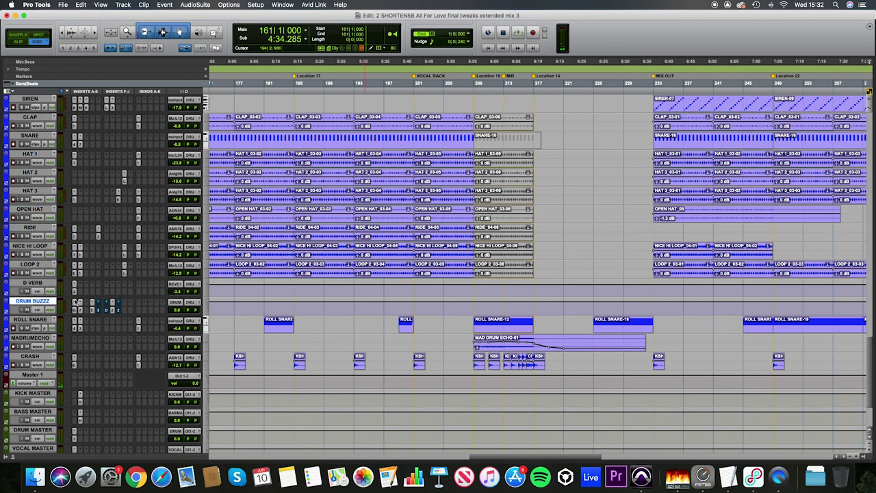
key(super+equal)
scroll(412, 302, left, 10)
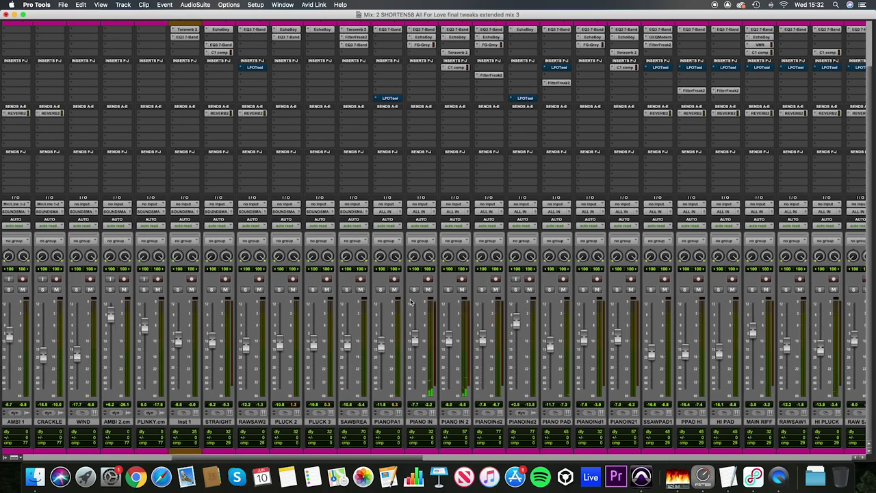
scroll(409, 302, right, 15)
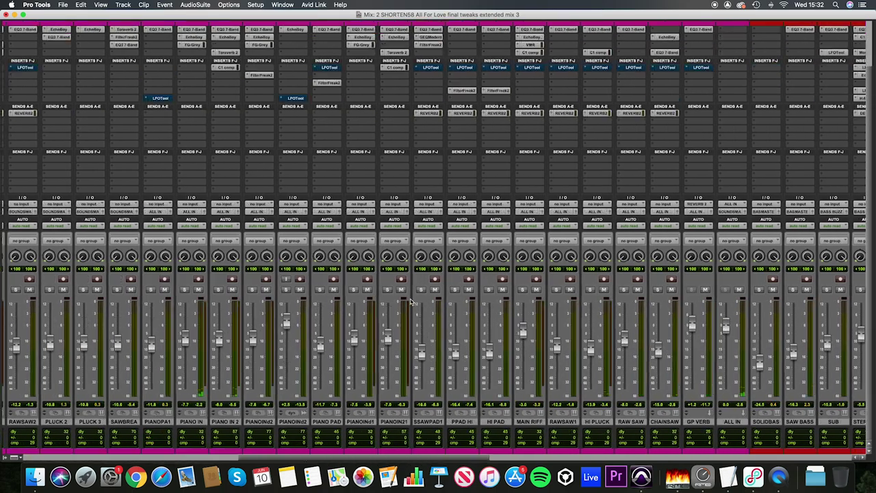
scroll(411, 302, right, 5)
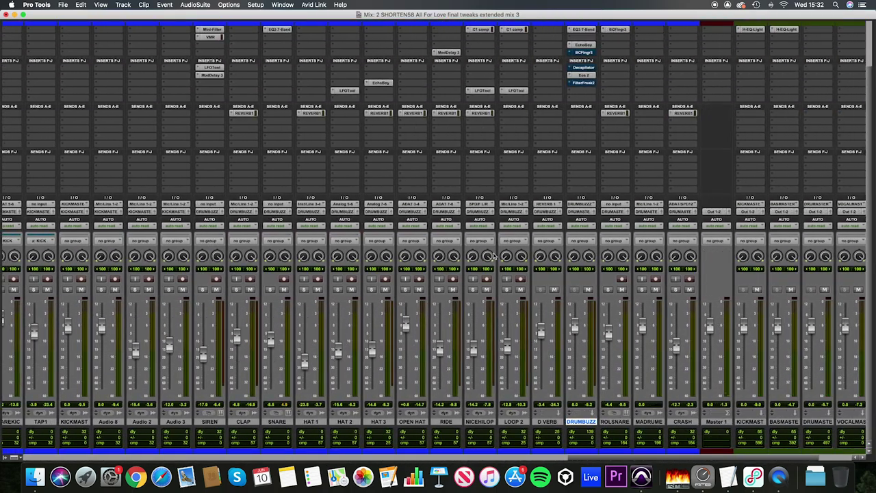
scroll(516, 221, up, 3)
Step: Inspect the Blue Cat's Flanger, Decapitator and FilterFreak inserts on the DRUM BUZZZ channel
click(584, 104)
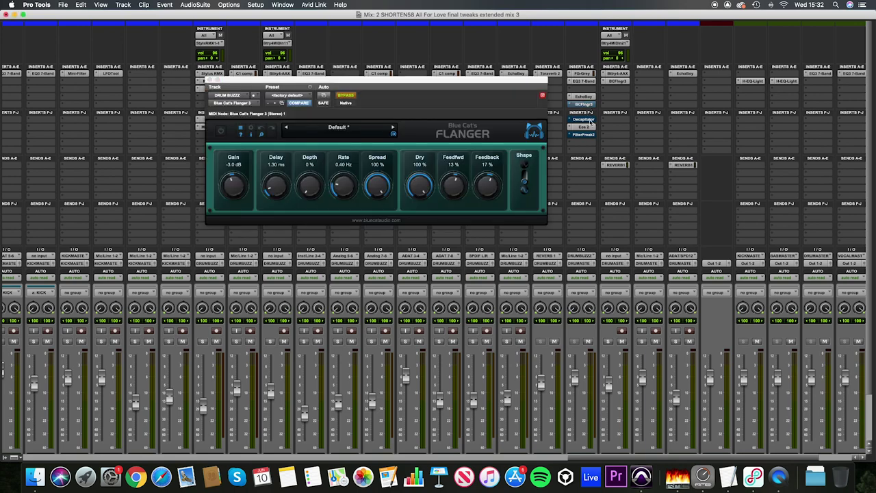
click(582, 120)
click(585, 136)
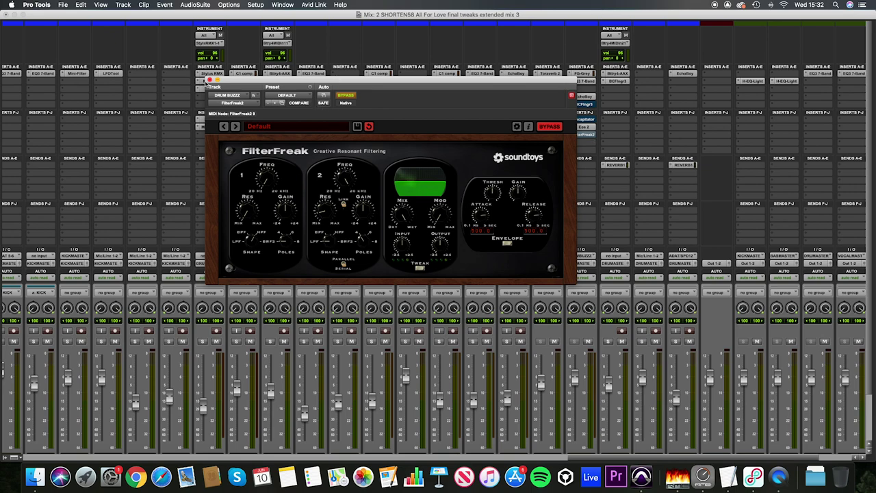
Step: Close the FilterFreak window and bring the MADRUMECHO clip at bar 209 into view in the Edit window
click(210, 80)
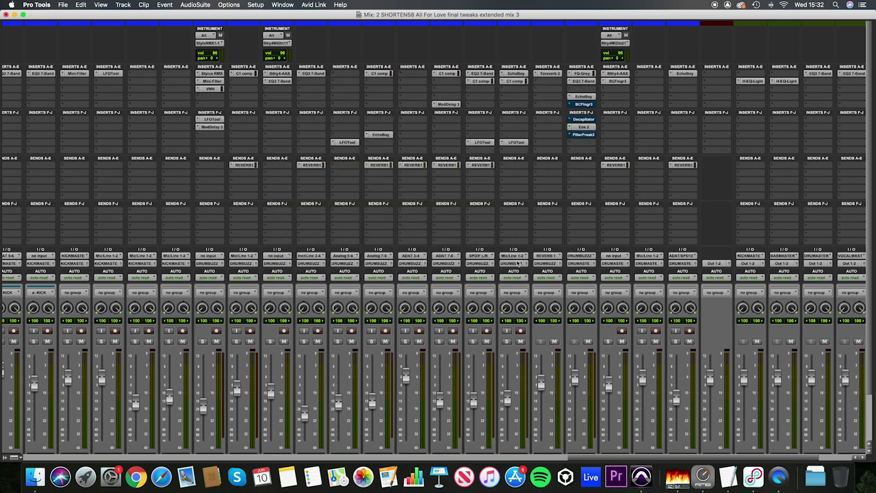
key(super+equal)
scroll(508, 277, down, 1)
scroll(479, 281, right, 3)
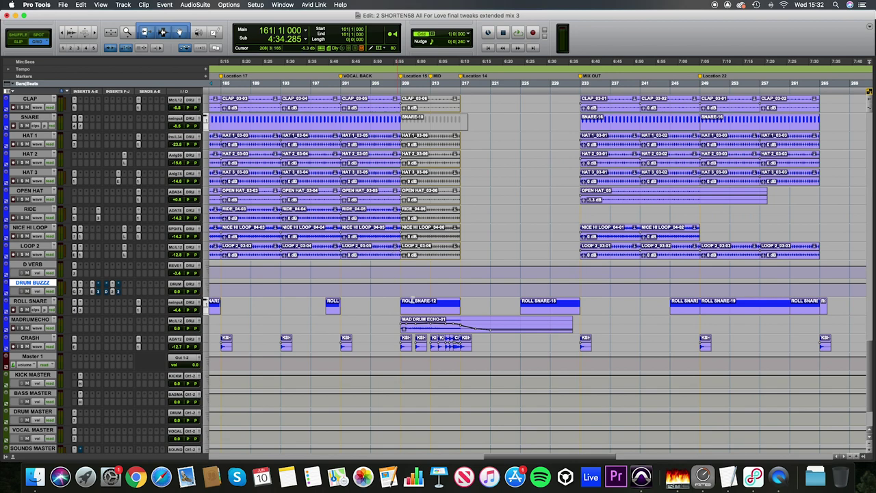
scroll(388, 159, up, 3)
scroll(384, 174, left, 1)
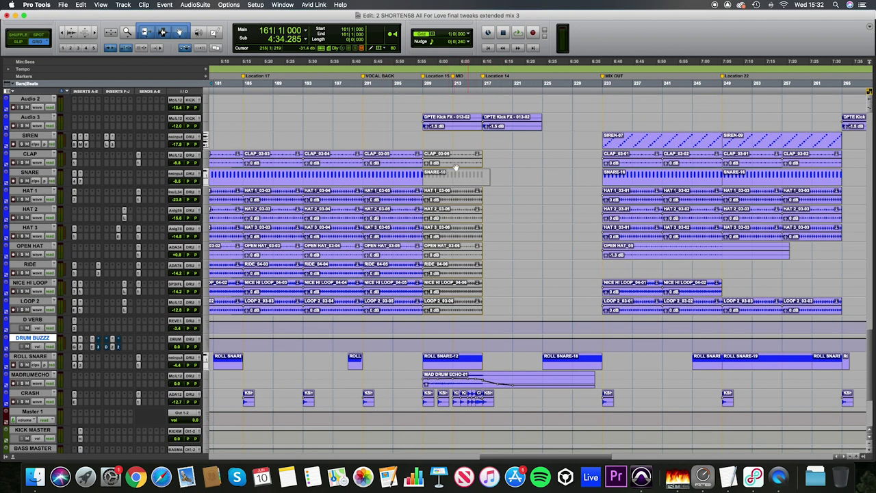
Step: Select and solo the MADRUMECHO track and set the playback start to bar 207, just before its echo clip
click(47, 375)
click(423, 347)
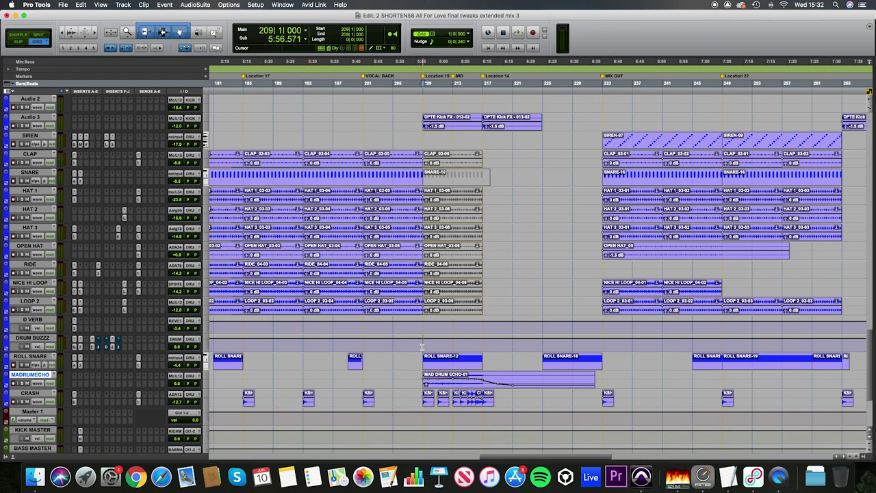
click(406, 347)
scroll(38, 304, up, 1)
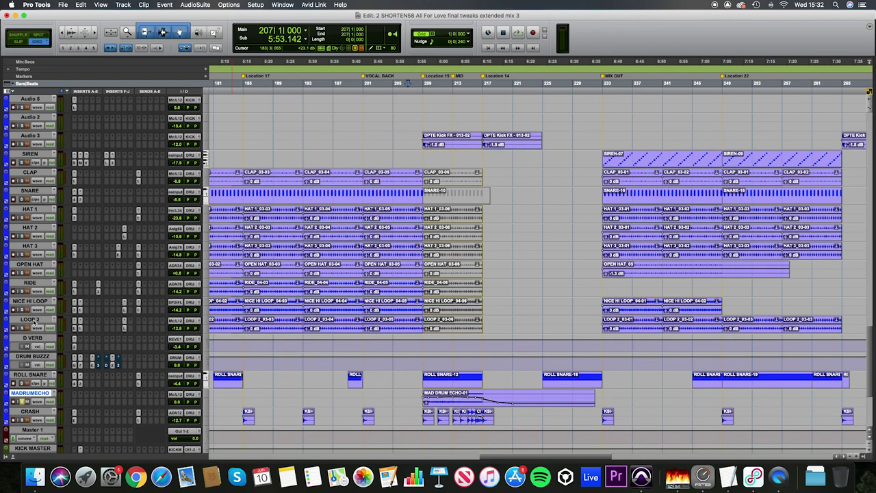
Step: Solo the tracks from CLAP through LOOP 2 as well and play the drums into the echo section from bar 207
click(31, 320)
shift+click(30, 174)
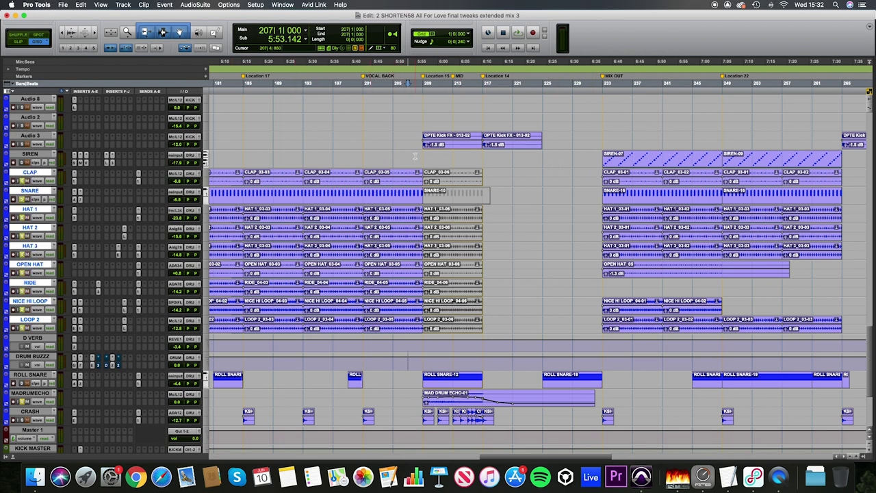
key(space)
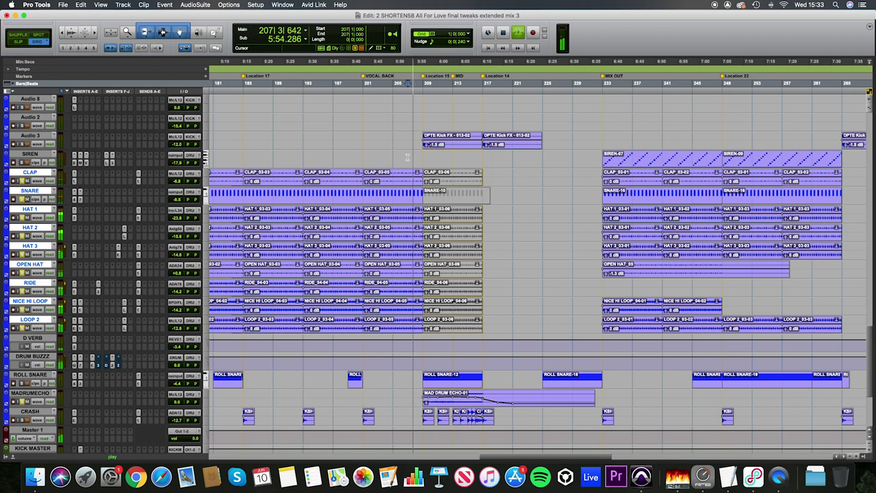
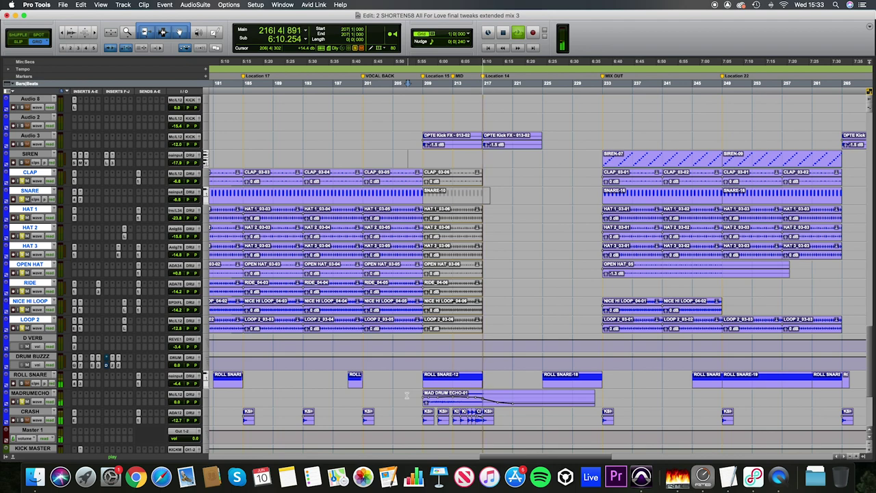
scroll(407, 396, right, 5)
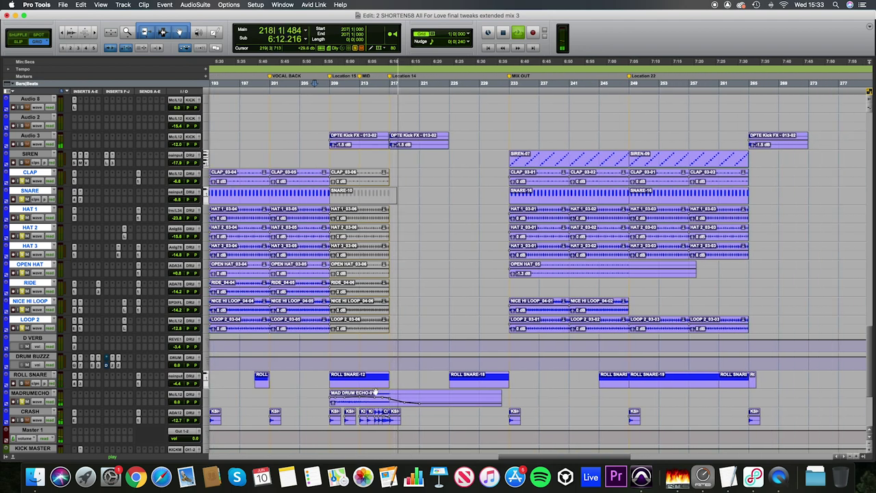
key(space)
Step: Locate bars 211 to 213 of the drum echo section with the edit cursor
click(355, 361)
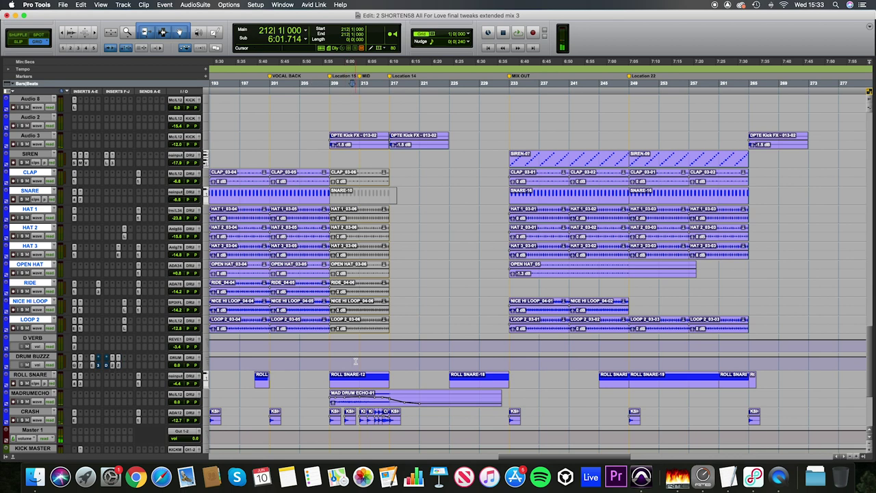
click(366, 364)
click(359, 363)
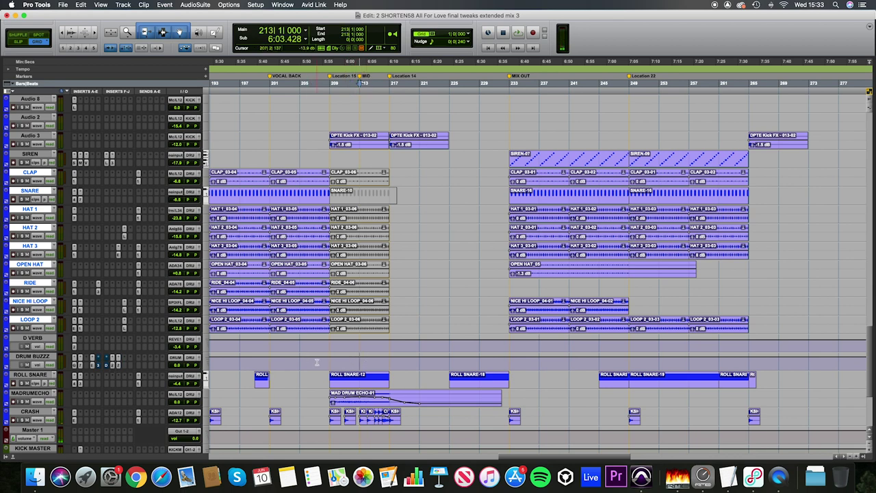
click(368, 363)
Step: Play the full mix from bar 207 and follow the piano, pad, riff and bass tracks
scroll(368, 363, up, 5)
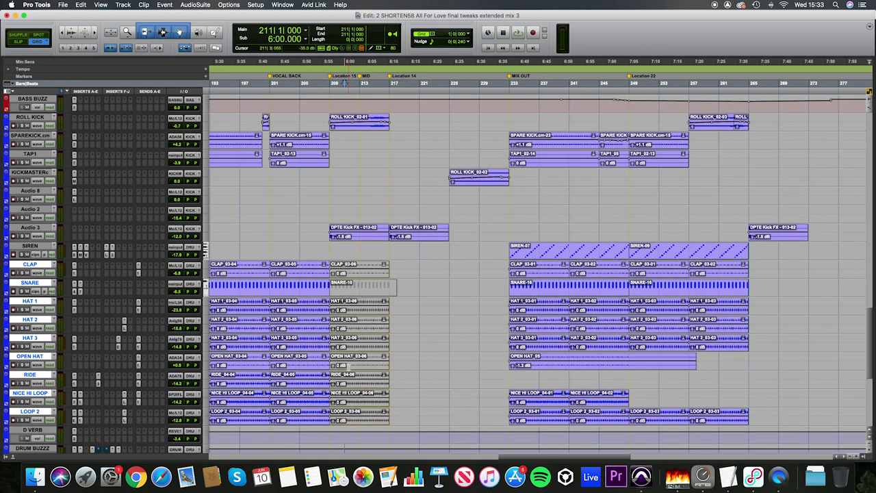
scroll(348, 368, up, 10)
scroll(347, 368, up, 10)
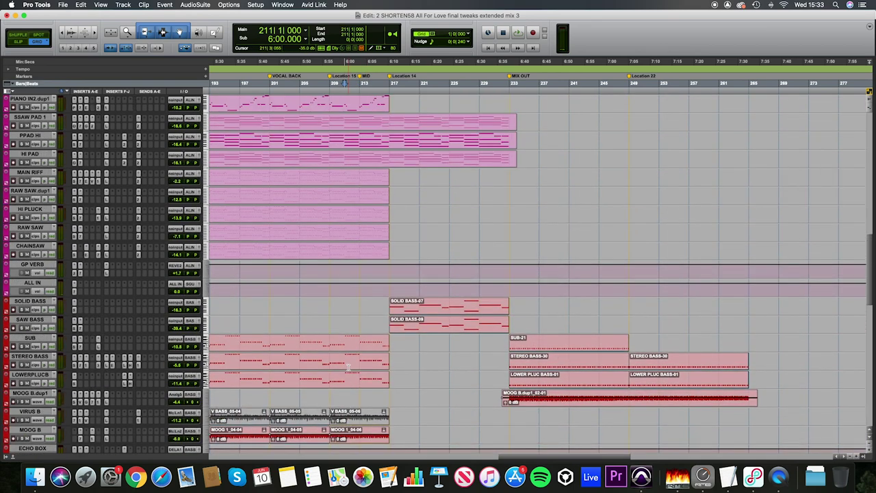
click(313, 157)
scroll(345, 193, up, 15)
scroll(345, 194, down, 14)
key(space)
scroll(388, 246, down, 2)
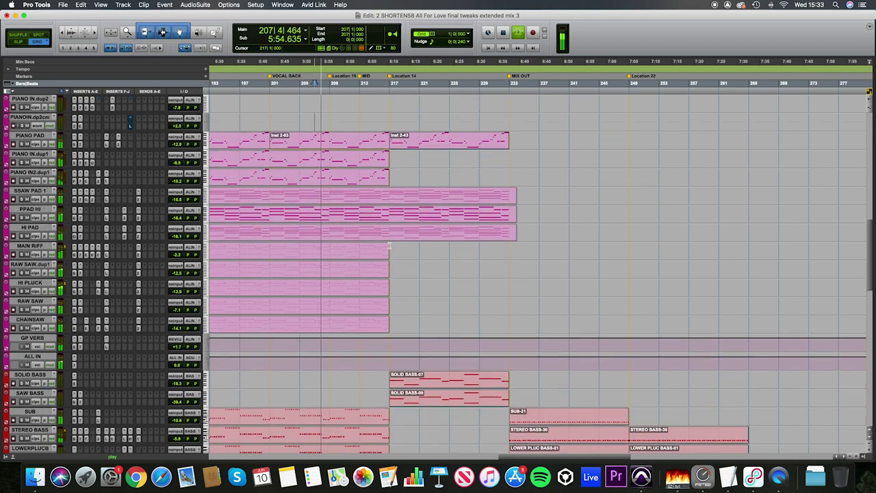
scroll(388, 245, down, 3)
scroll(388, 245, down, 2)
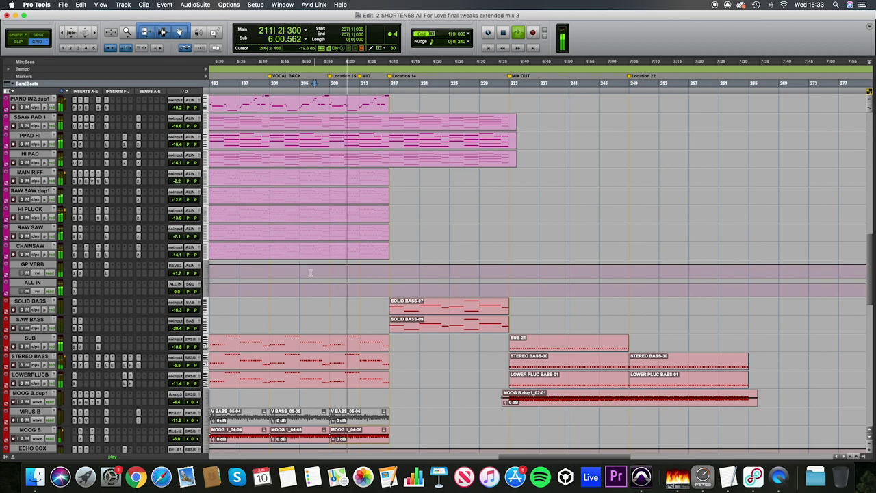
Step: Follow the bass, kick and drum tracks as the mix plays past bar 217, and stop the playback
scroll(310, 273, down, 13)
scroll(329, 276, up, 4)
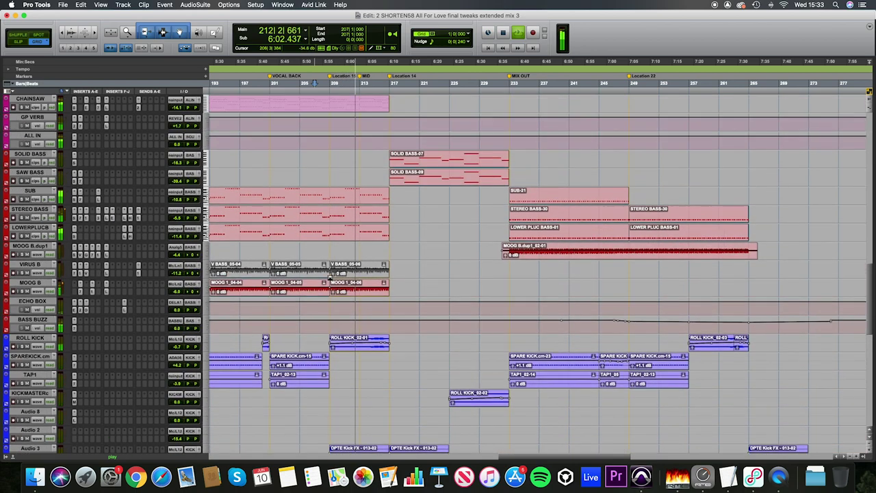
scroll(330, 276, up, 12)
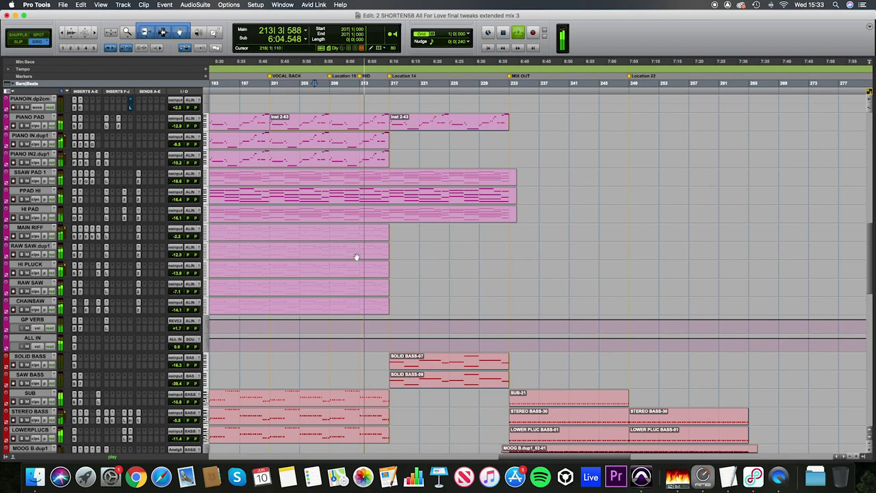
scroll(319, 297, down, 14)
scroll(319, 295, down, 15)
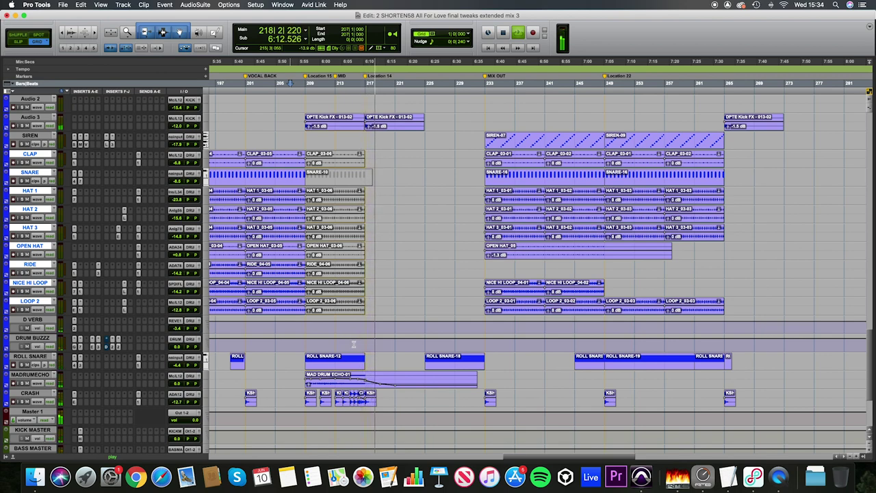
scroll(353, 344, up, 13)
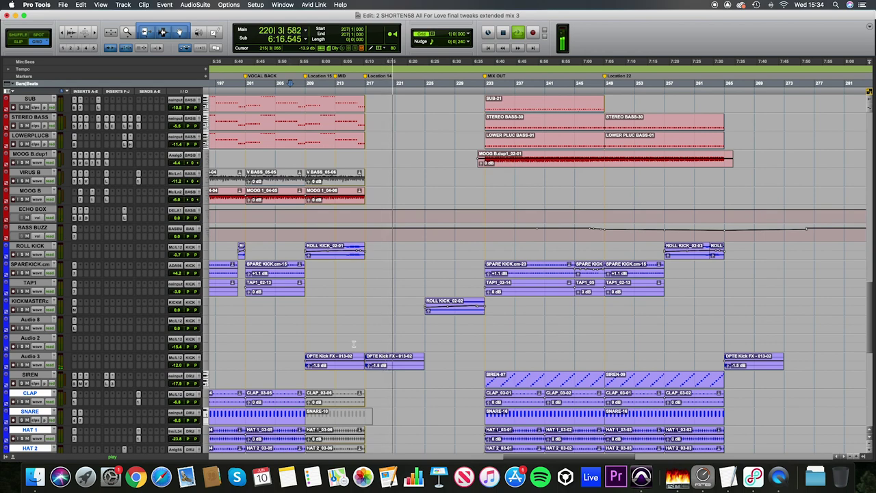
scroll(353, 344, up, 2)
key(space)
scroll(354, 344, up, 10)
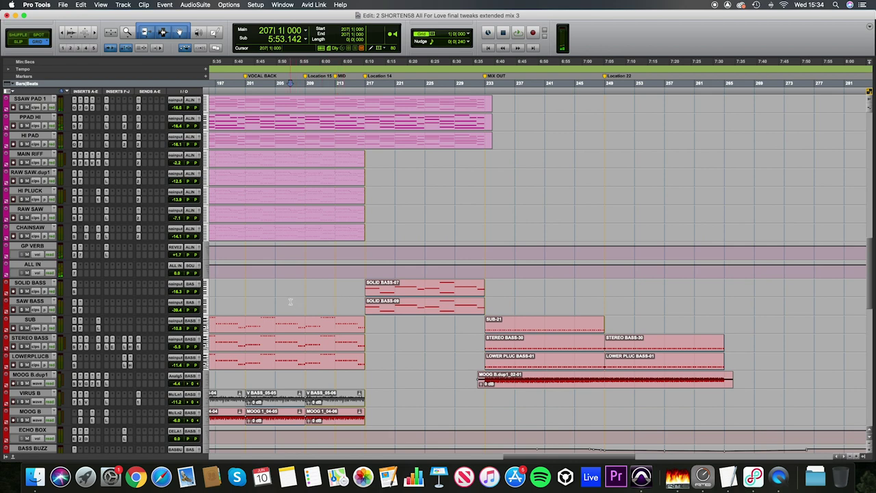
Step: Switch to the remix pack session, select the ACID 1.1 track and audition it from bar 49
scroll(290, 301, down, 5)
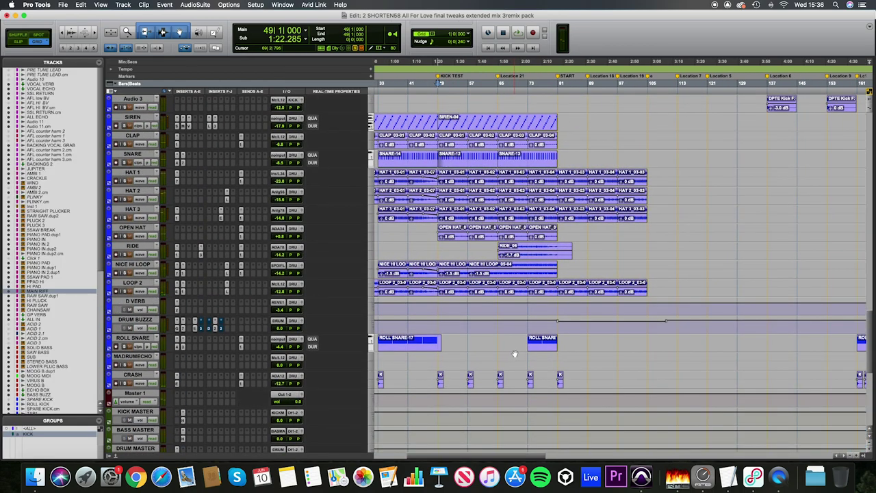
scroll(496, 340, left, 5)
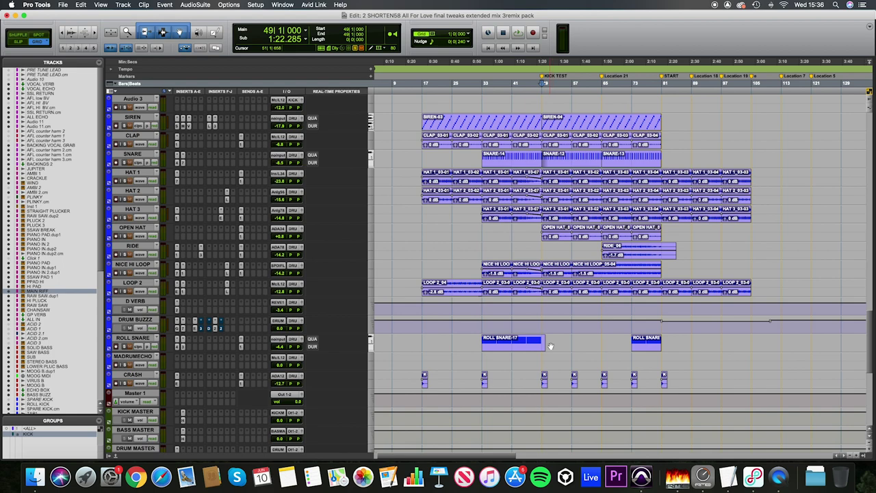
scroll(549, 344, down, 10)
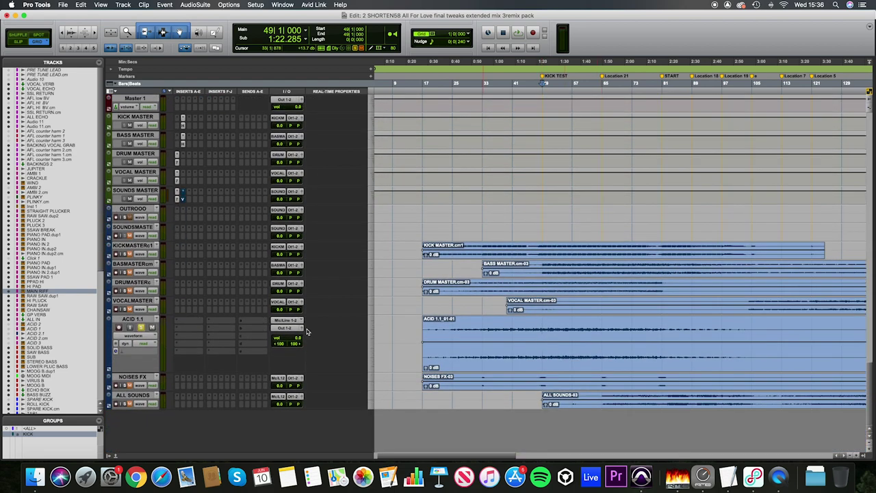
click(133, 319)
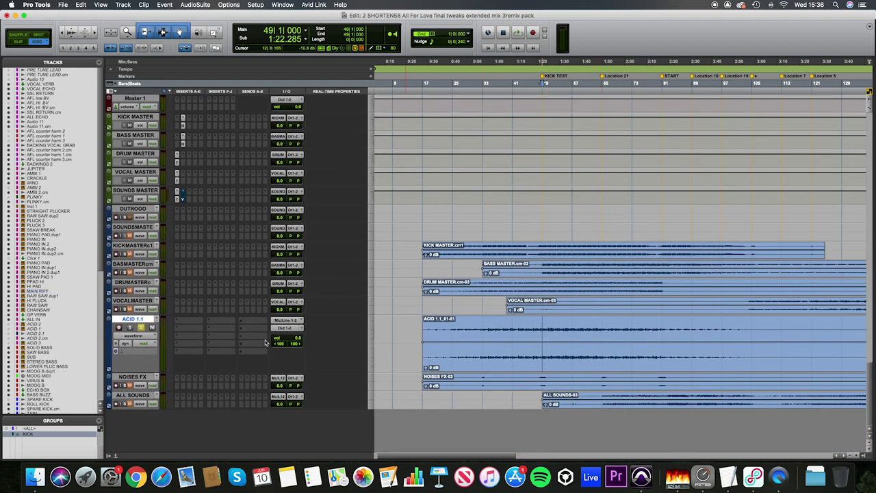
key(space)
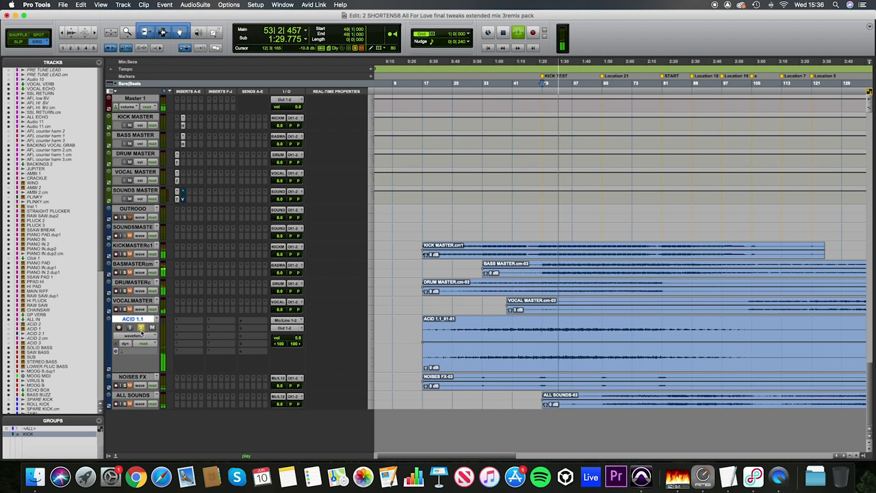
key(space)
Step: Select the tracks from ACID 2 through ACID 3 in the track list and bring them into view in the Edit window
click(33, 325)
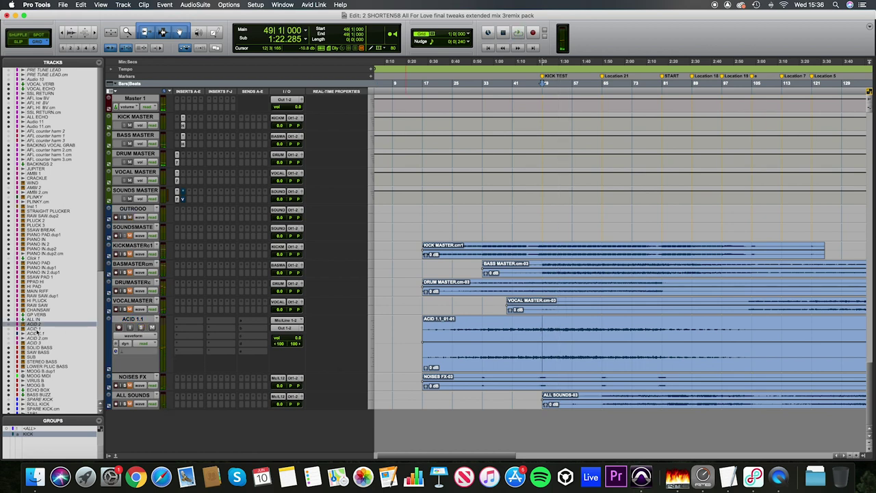
shift+click(41, 343)
scroll(9, 346, up, 5)
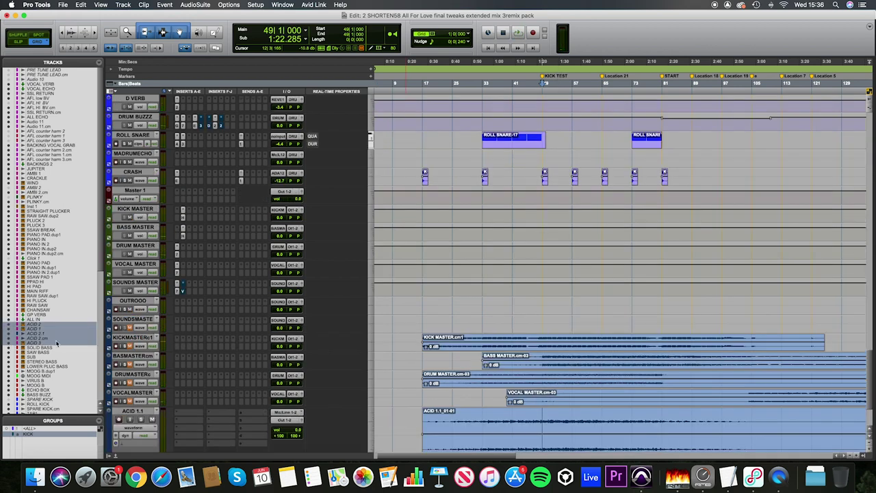
scroll(432, 308, down, 20)
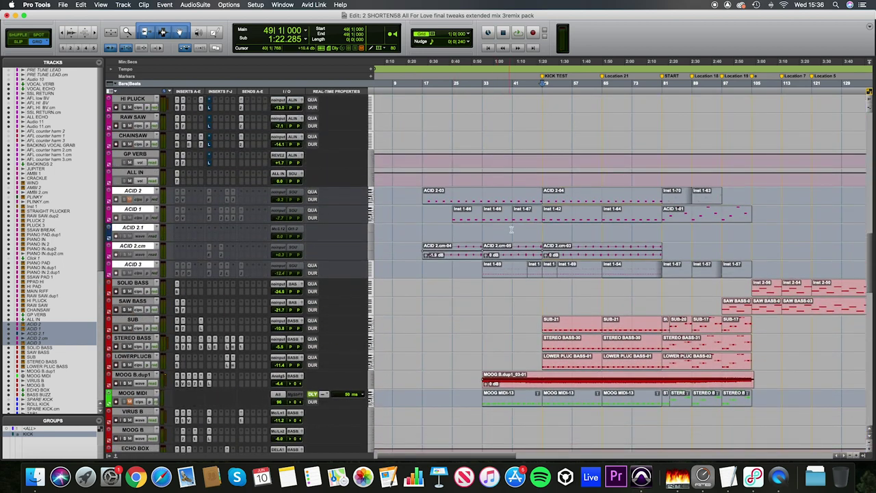
Step: Make the inactive ACID 3 track active, solo it and select its first clip at bar 33
click(134, 266)
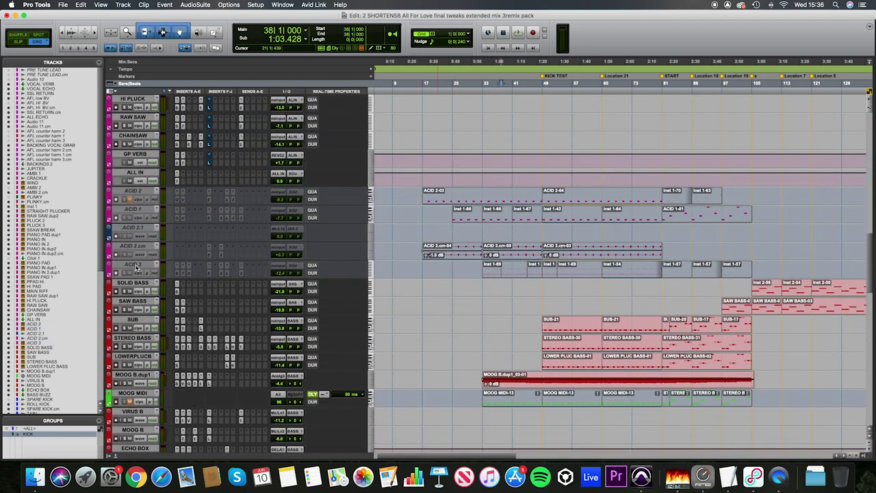
right_click(141, 267)
click(149, 273)
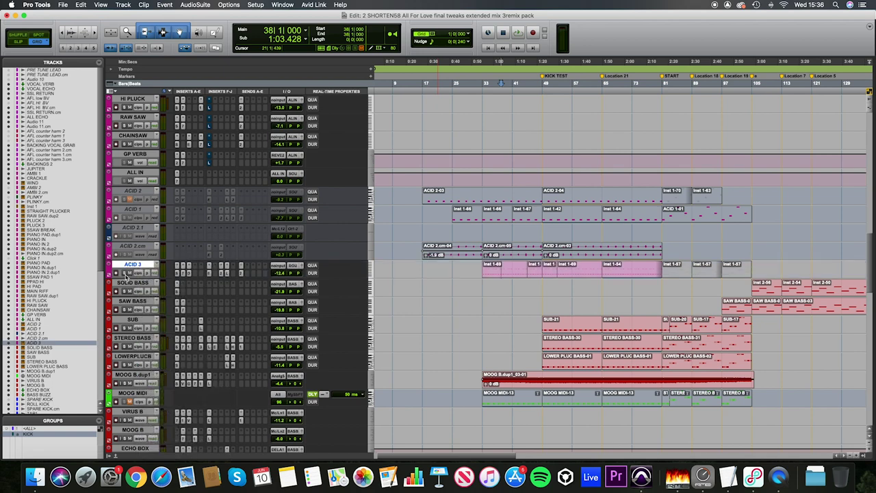
double_click(503, 269)
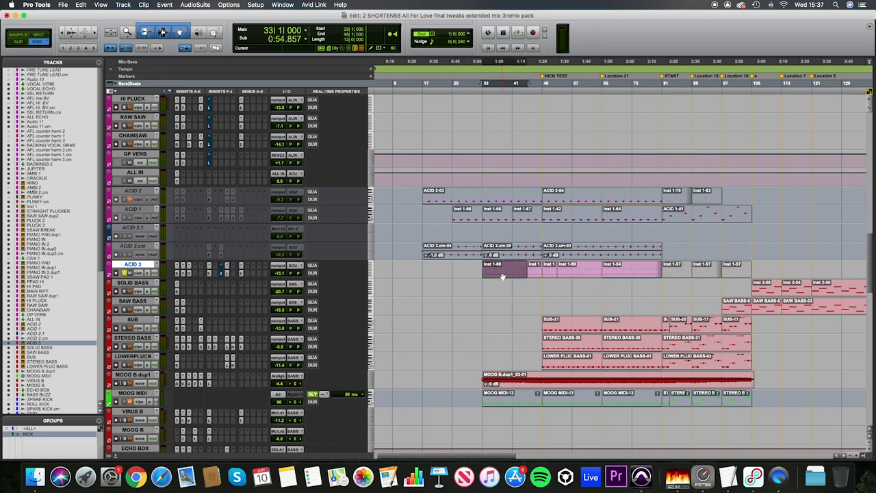
Step: Play ACID 3 from bars 33 and 44 while inspecting its Serum BA BlackMask patch and MIDI notes, and return to the track overview
key(space)
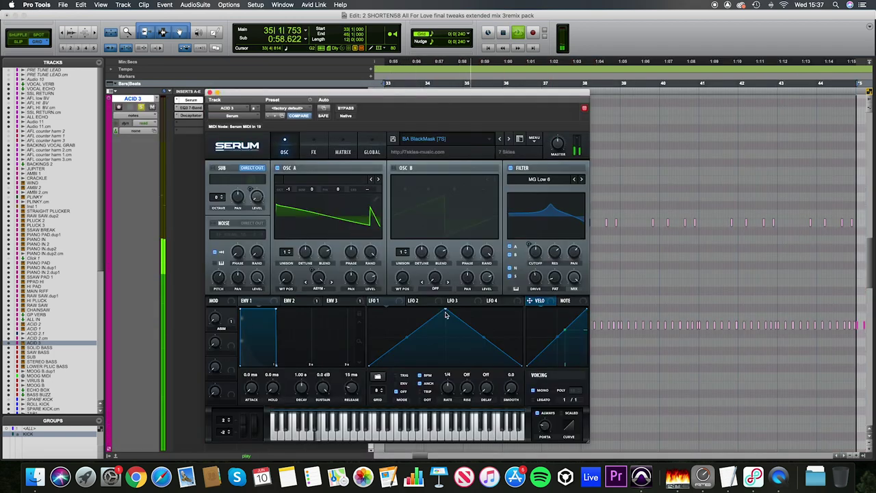
scroll(625, 261, down, 1)
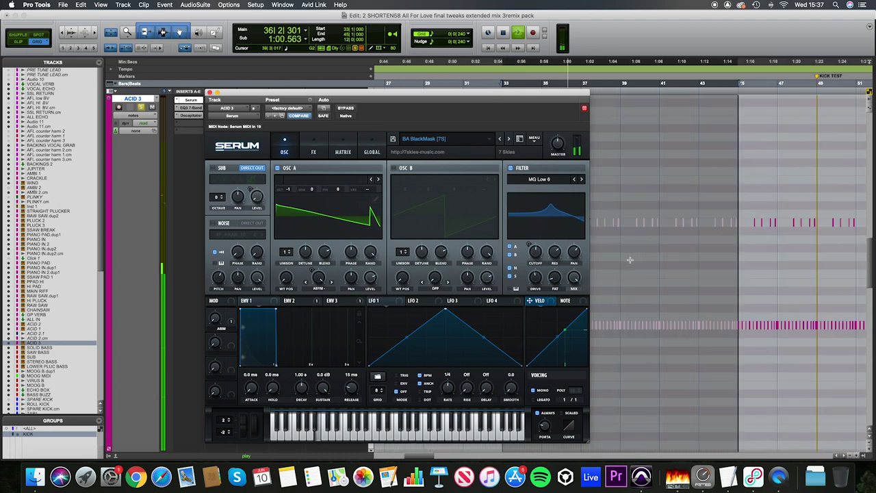
scroll(630, 261, right, 2)
click(635, 245)
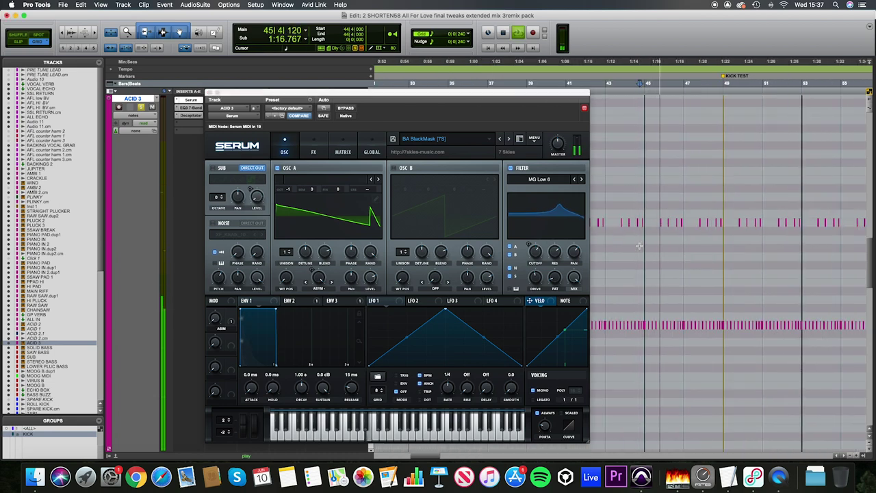
key(ctrl+e)
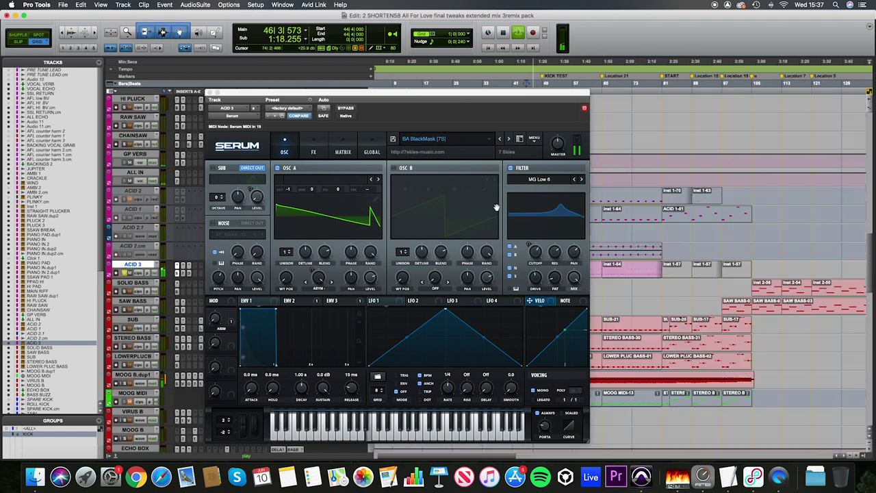
Step: Close the ACID 3 Serum window, audition the mix with ACID 3 from bar 49 and stop playback
click(213, 90)
scroll(542, 282, down, 1)
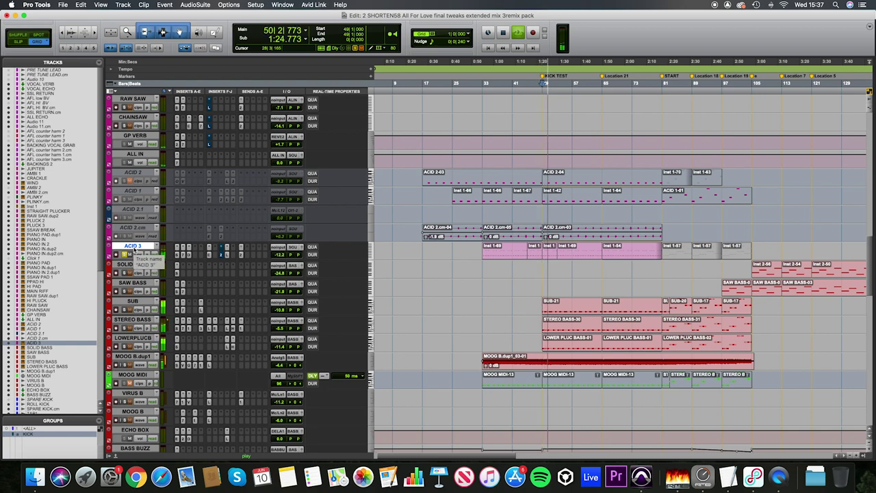
key(space)
Step: Look over the drum, bass, acid, synth, ambience and vocal tracks across the arrangement's intro and breakdown
scroll(489, 276, down, 15)
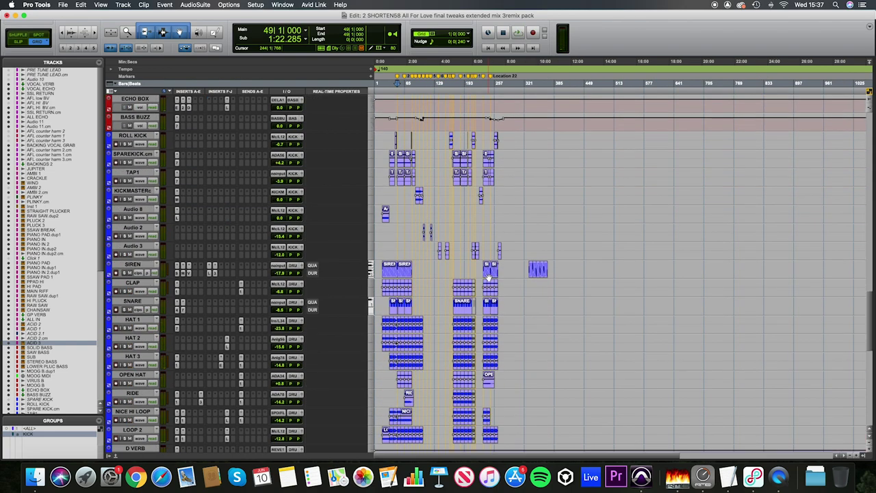
scroll(489, 275, down, 1)
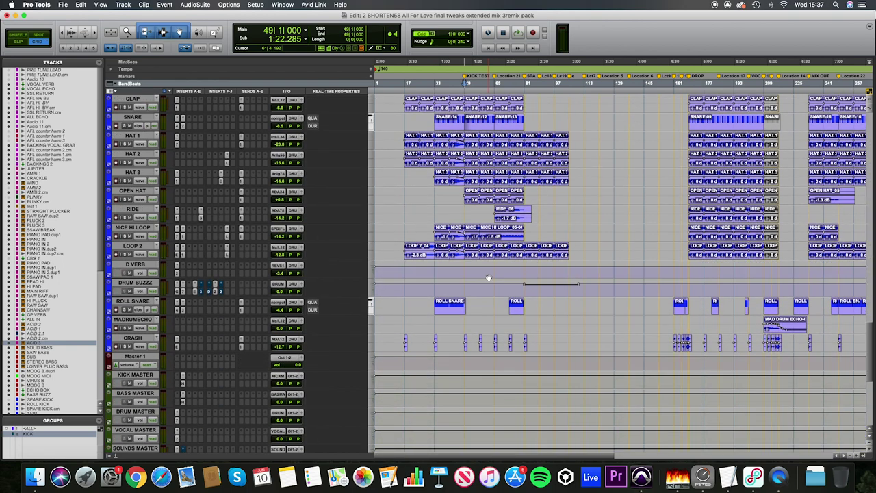
scroll(488, 277, up, 10)
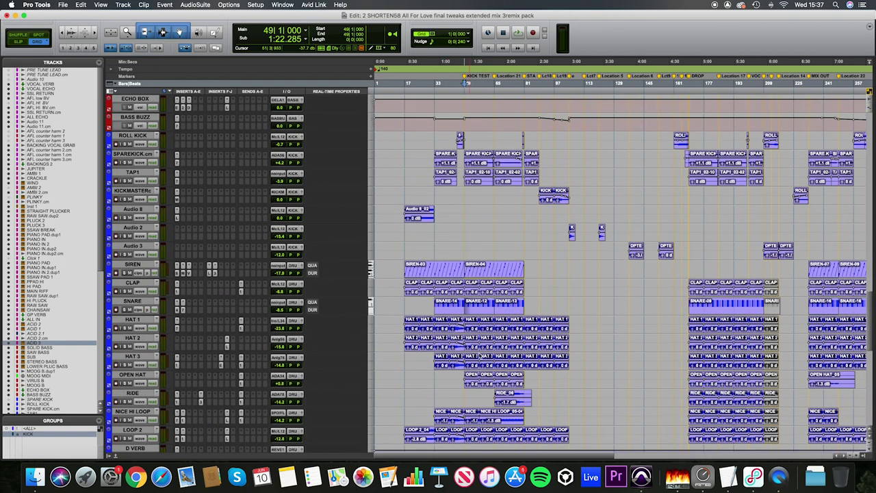
scroll(525, 289, up, 20)
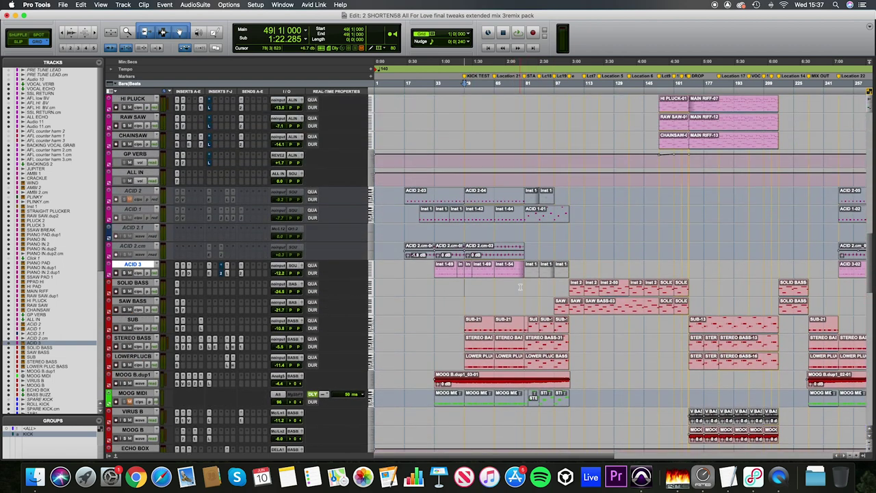
scroll(520, 288, up, 20)
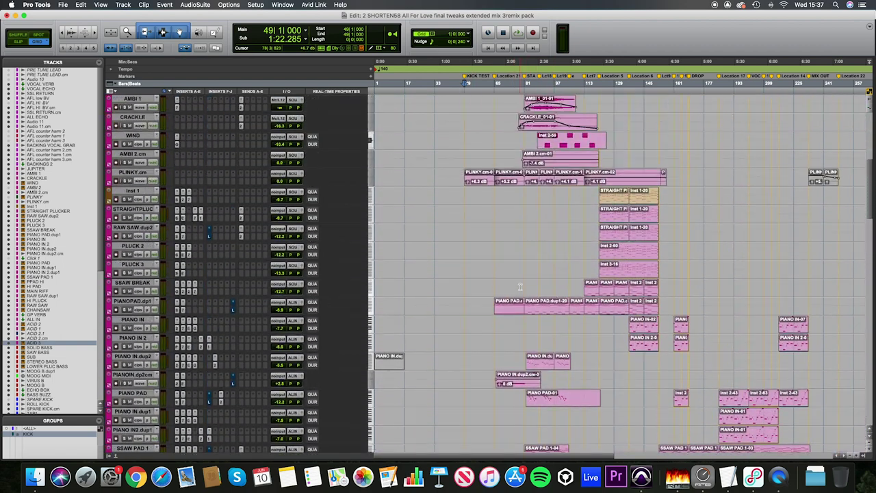
scroll(520, 287, right, 5)
scroll(539, 287, up, 1)
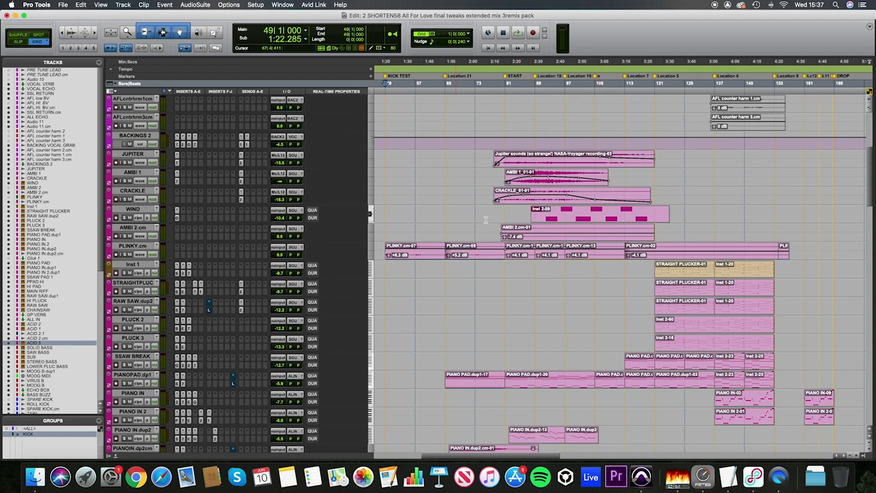
scroll(592, 319, up, 11)
scroll(592, 319, right, 2)
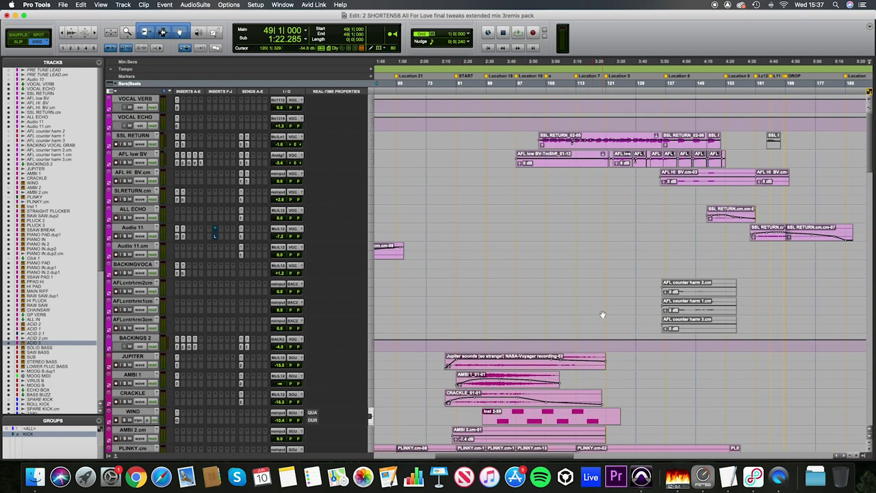
scroll(585, 311, down, 8)
scroll(584, 311, right, 4)
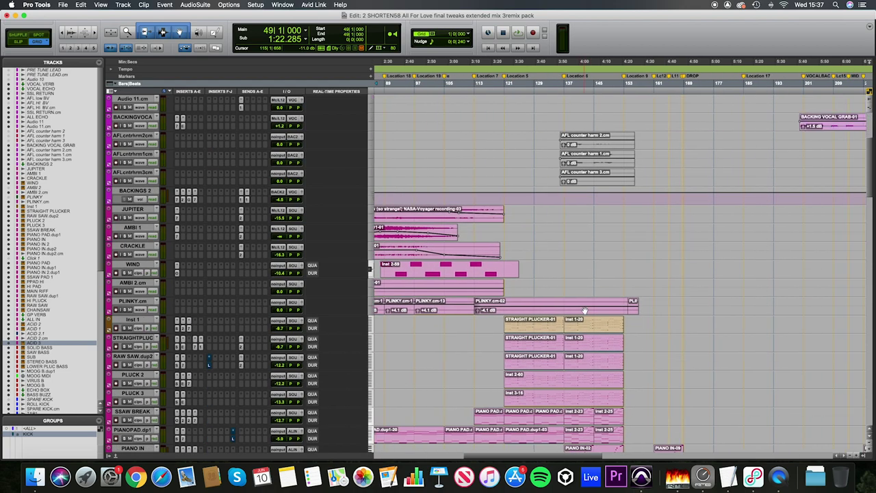
scroll(585, 311, left, 5)
scroll(584, 310, up, 1)
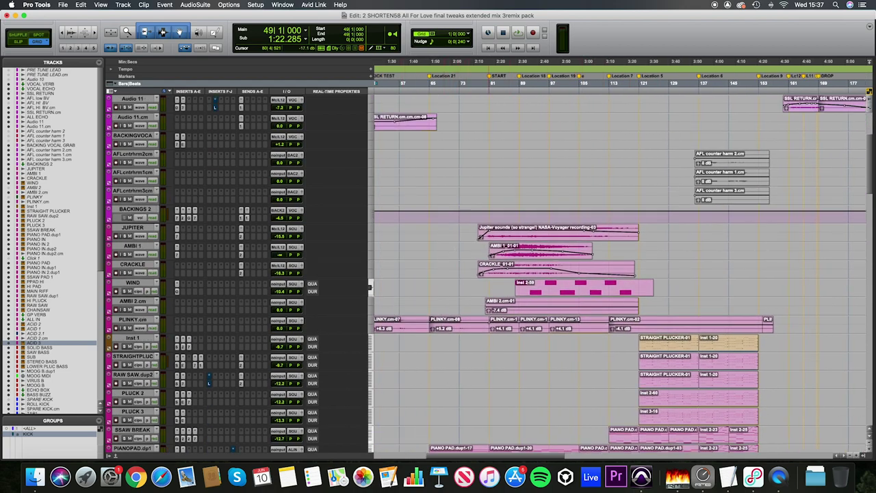
scroll(464, 287, left, 3)
Step: Hide the track and group lists to widen the Edit window and bring the acid and bass tracks into view
click(107, 456)
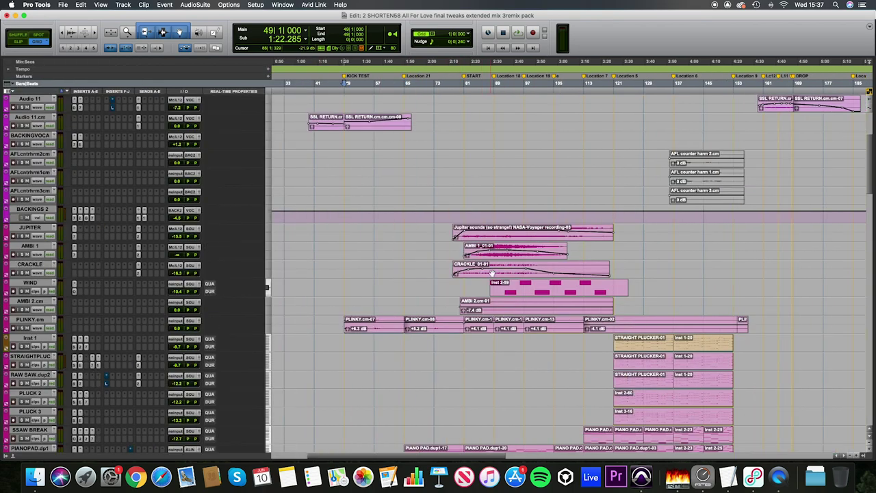
scroll(451, 286, down, 15)
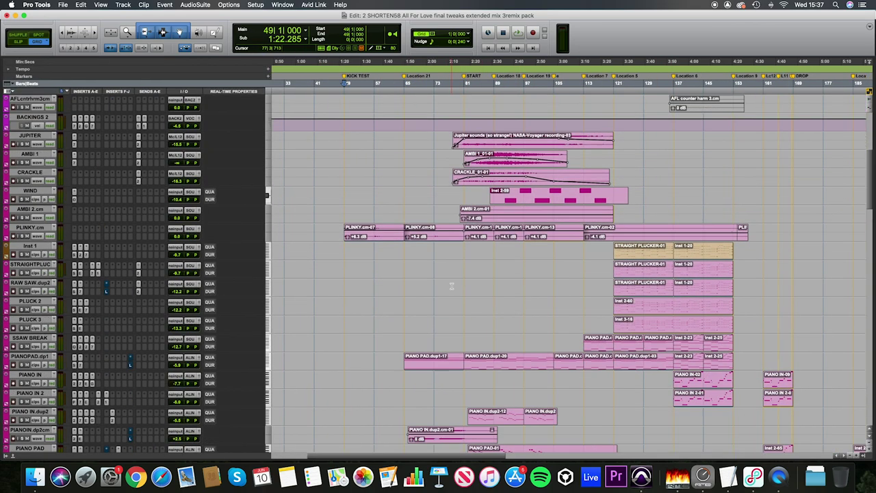
scroll(451, 286, left, 4)
scroll(451, 286, down, 1)
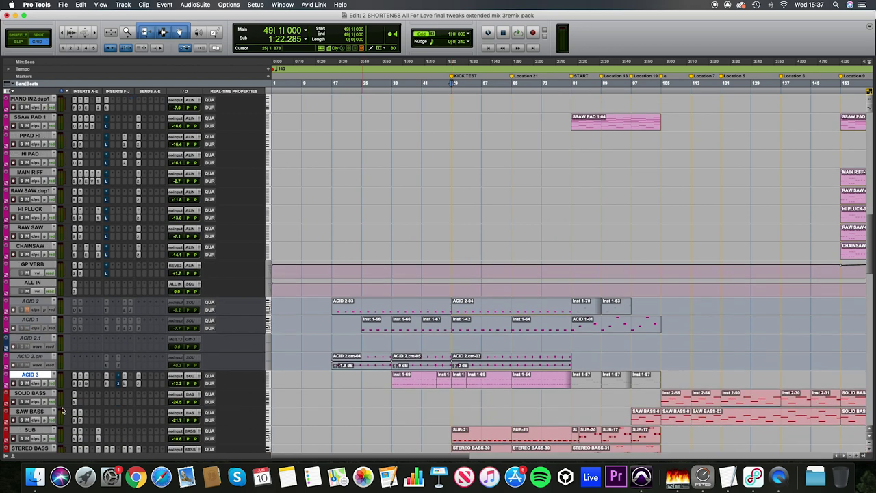
Step: Audition the acid and bass section from bar 69, and restart playback from bar 80 just before the START marker
key(space)
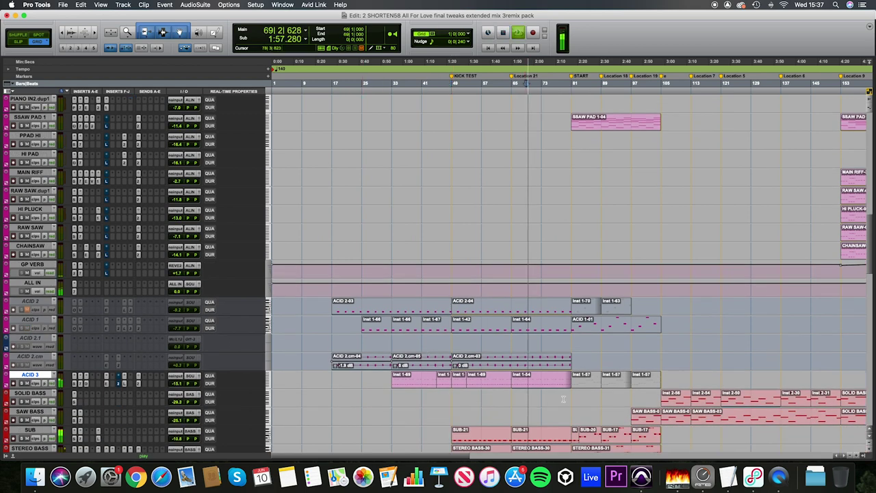
scroll(457, 307, down, 5)
scroll(457, 307, right, 3)
scroll(452, 312, right, 2)
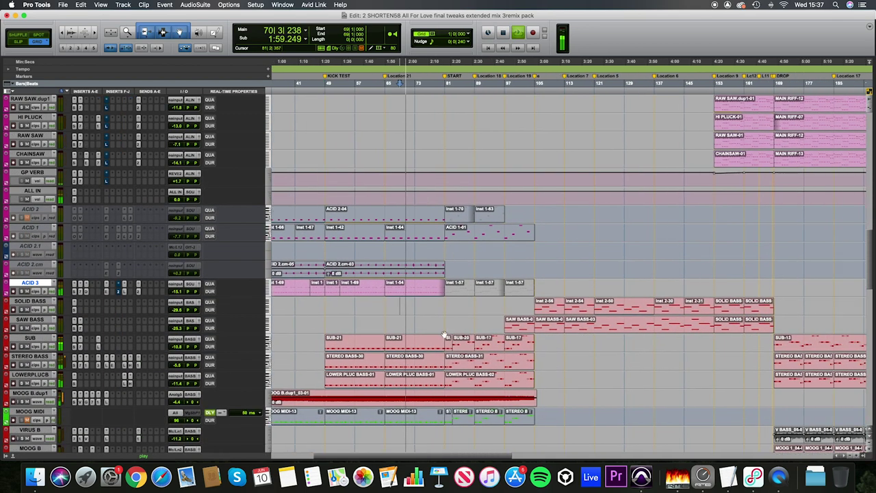
key(space)
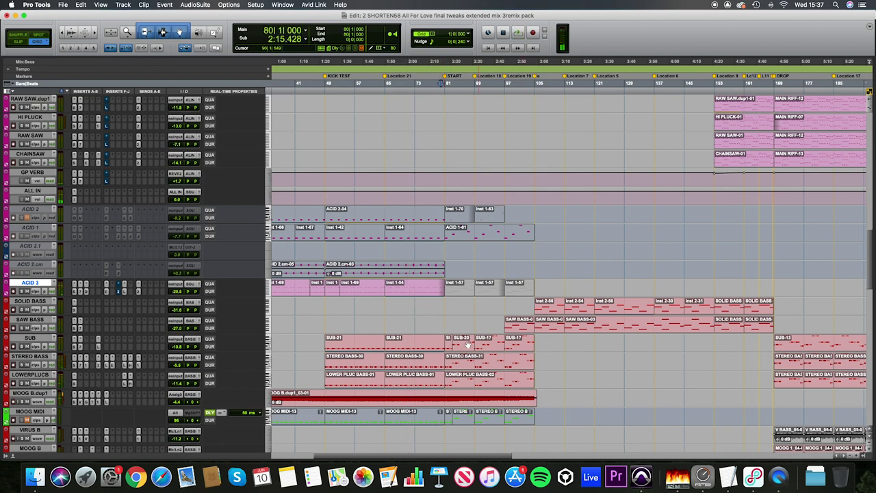
key(space)
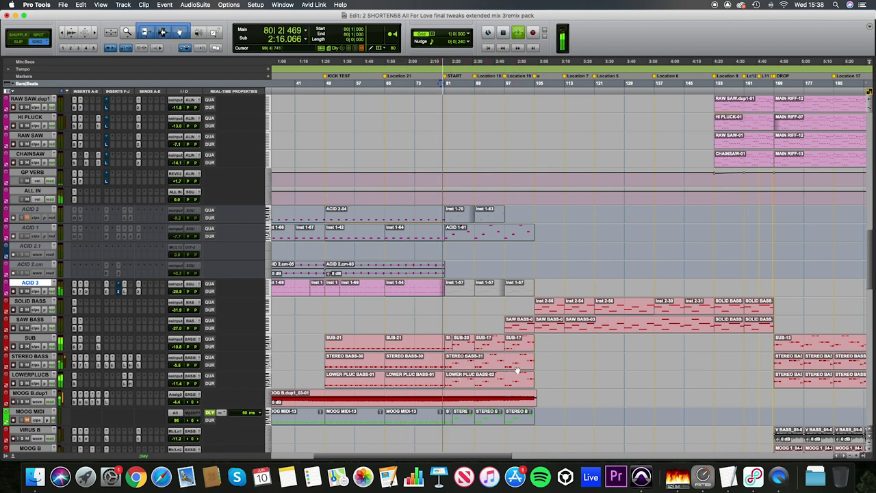
Step: Inspect the MIDI chords of the SSAW PAD 1-04 clip during playback and return to the track overview
scroll(501, 364, up, 15)
key(super+bracketright)
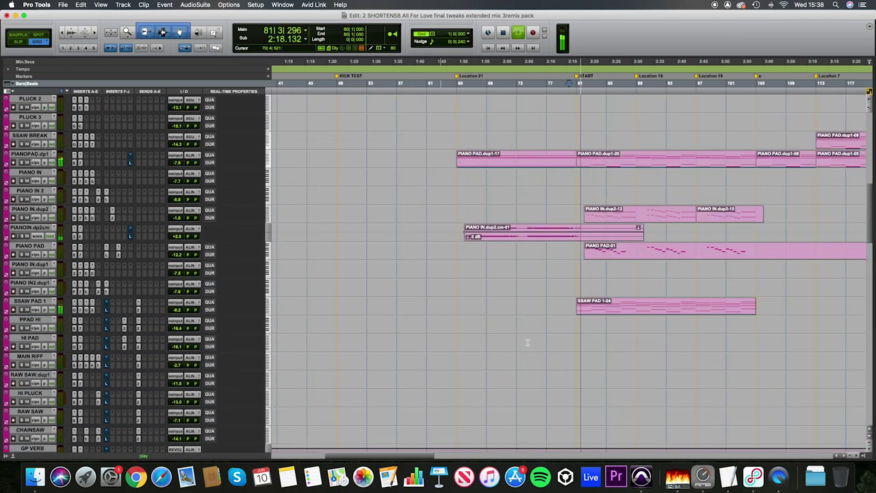
double_click(605, 311)
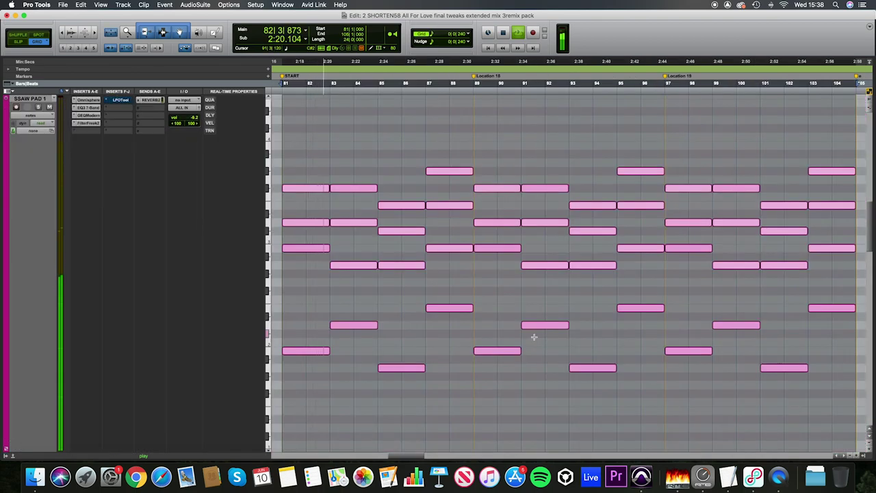
key(e)
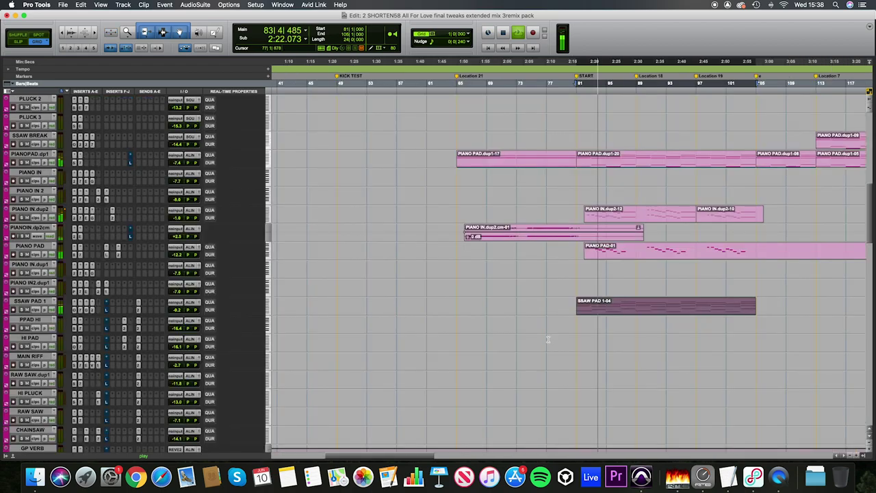
Step: Examine the JUPITER, AMBI 1, CRACKLE and WIND ambience layers and the vocal tracks above them during playback
scroll(548, 338, up, 3)
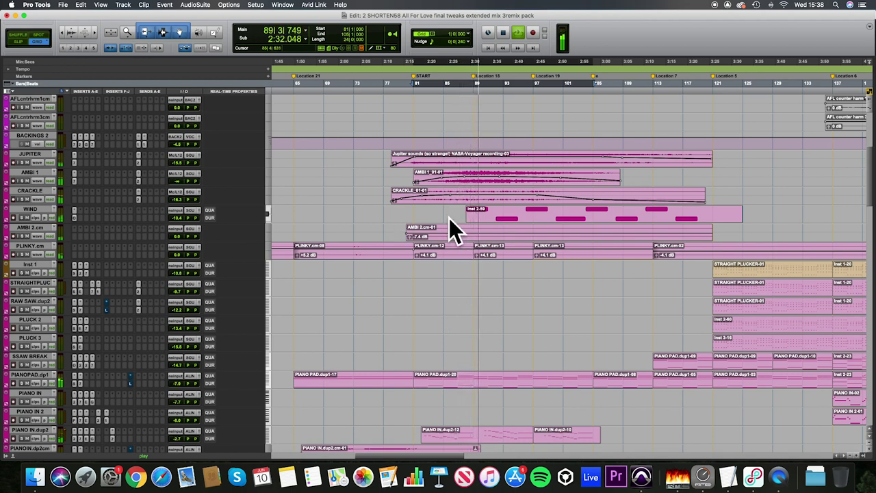
scroll(427, 295, right, 3)
scroll(427, 295, down, 2)
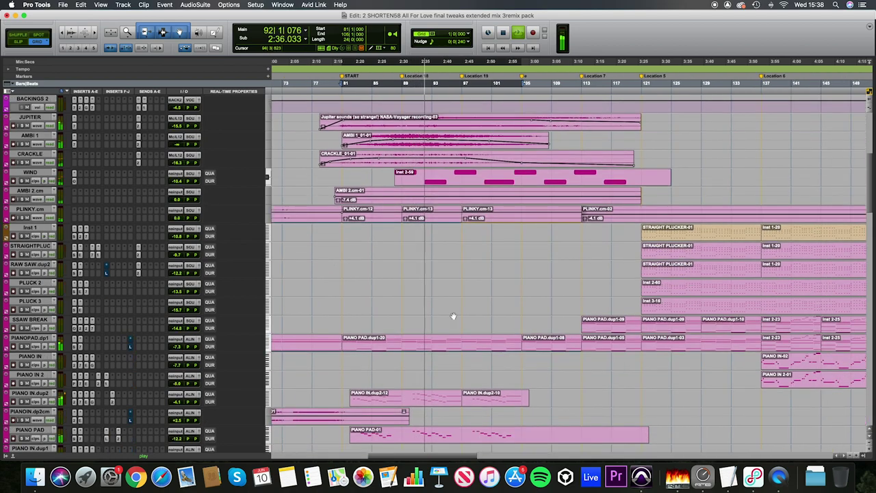
scroll(459, 278, up, 3)
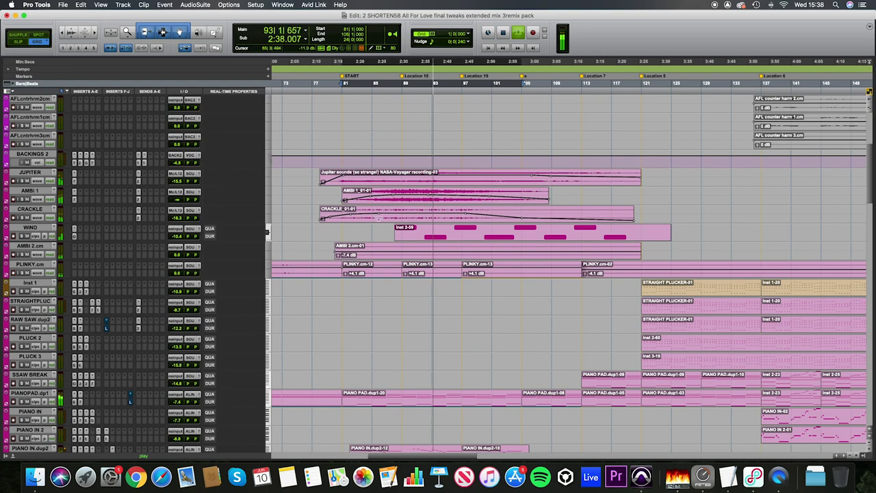
scroll(490, 278, up, 8)
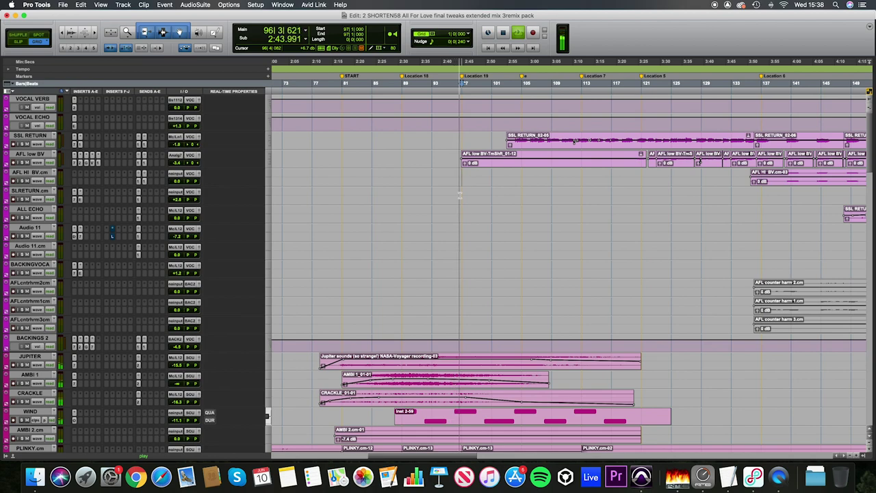
Step: Check the kick, hat, drum bus and bass tracks while playing from bar 97, and return to the vocal tracks
scroll(459, 197, down, 15)
scroll(459, 199, down, 15)
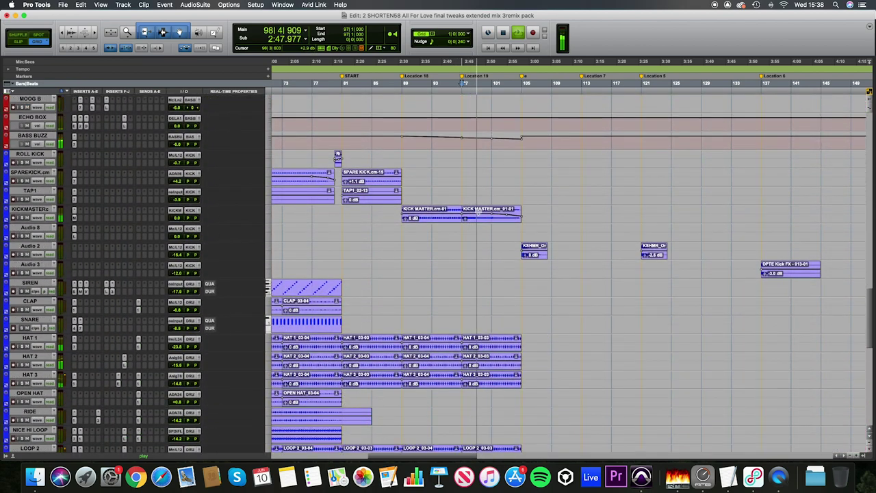
scroll(454, 245, down, 5)
scroll(453, 244, down, 2)
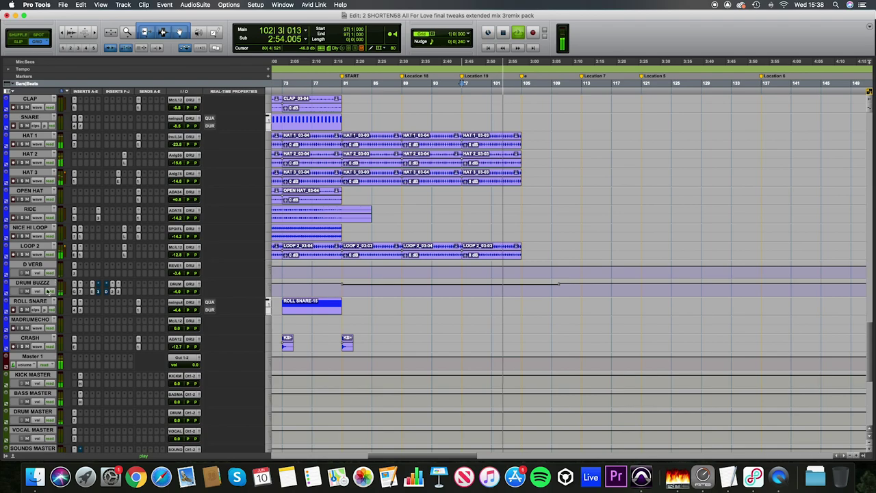
scroll(570, 292, down, 15)
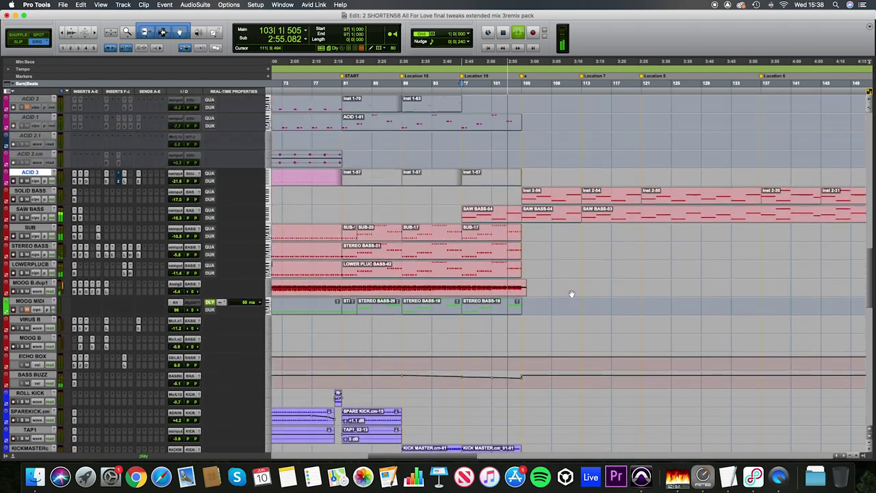
scroll(572, 293, down, 12)
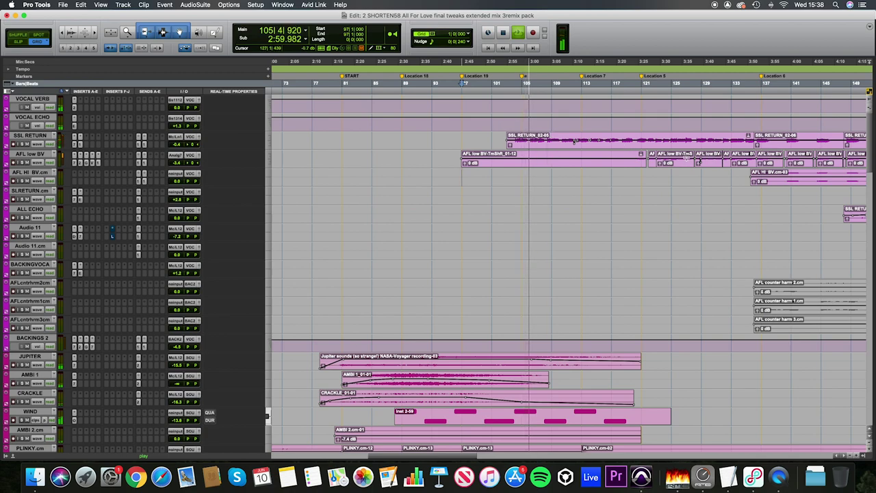
Step: Follow playback down to the bass tracks and audition SOLID BASS and SAW BASS in solo near bar 113
scroll(527, 225, down, 5)
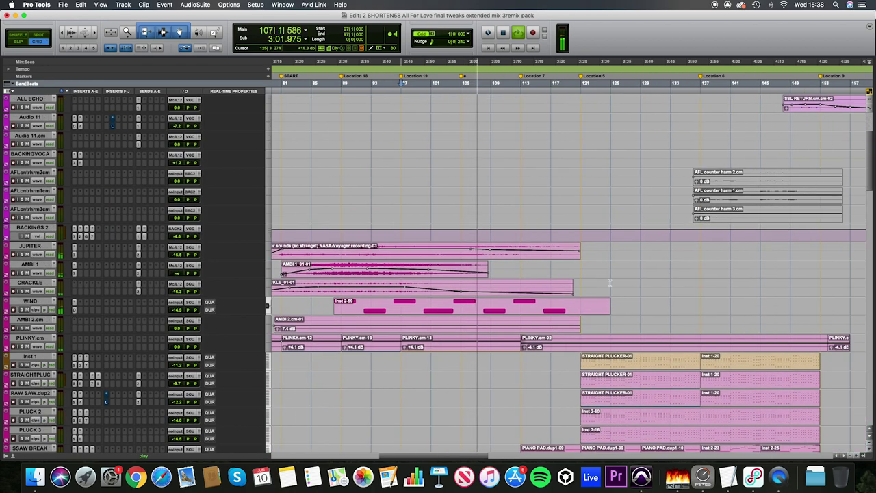
scroll(480, 321, down, 10)
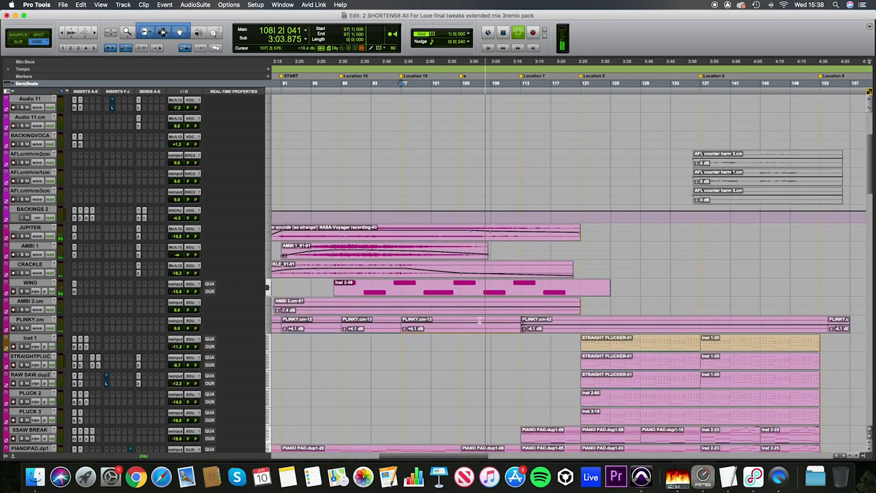
scroll(479, 320, down, 12)
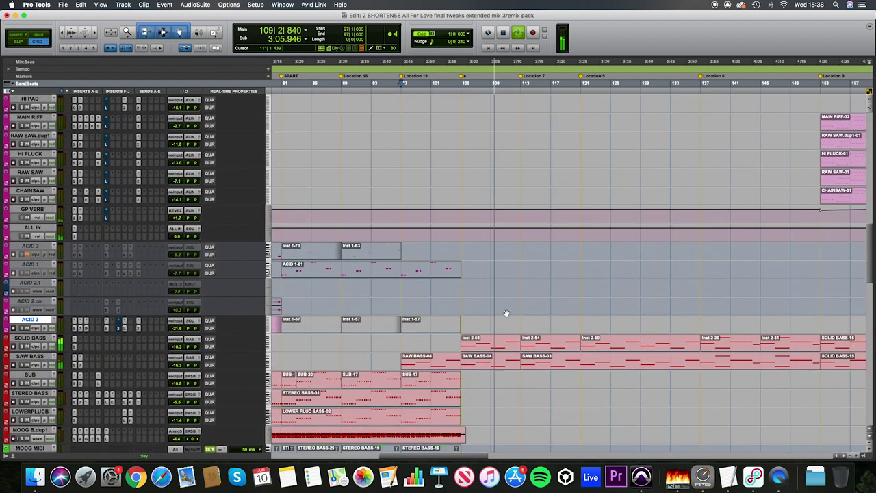
scroll(508, 351, down, 2)
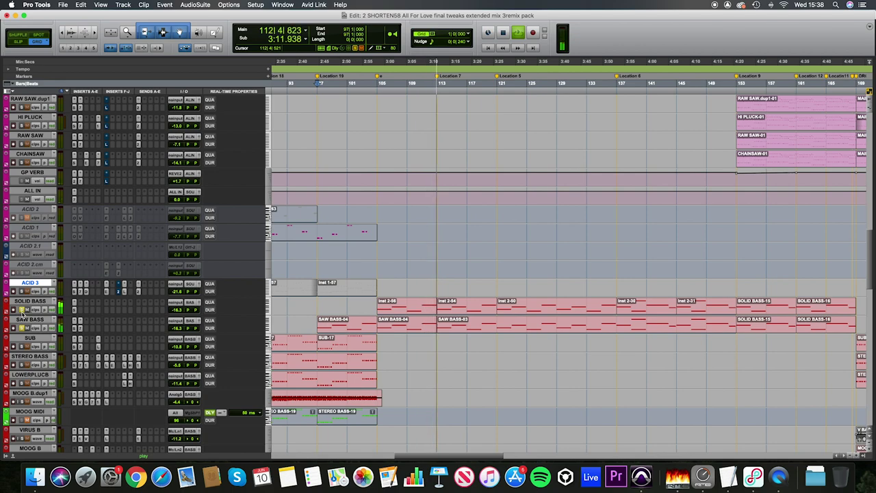
Step: Audition the breakdown's pluck, pad and piano layers from bar 136 and view the arrangement up to the DROP marker
scroll(429, 322, up, 10)
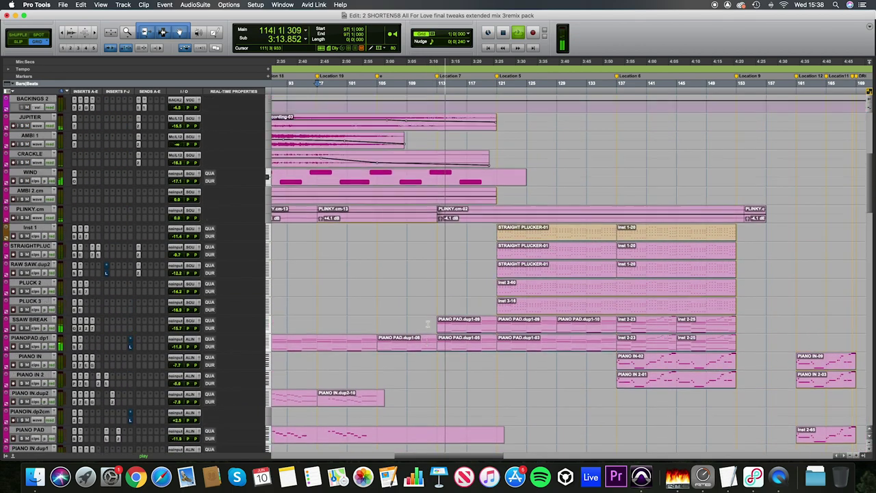
click(496, 214)
key(space)
key(space)
scroll(595, 325, right, 5)
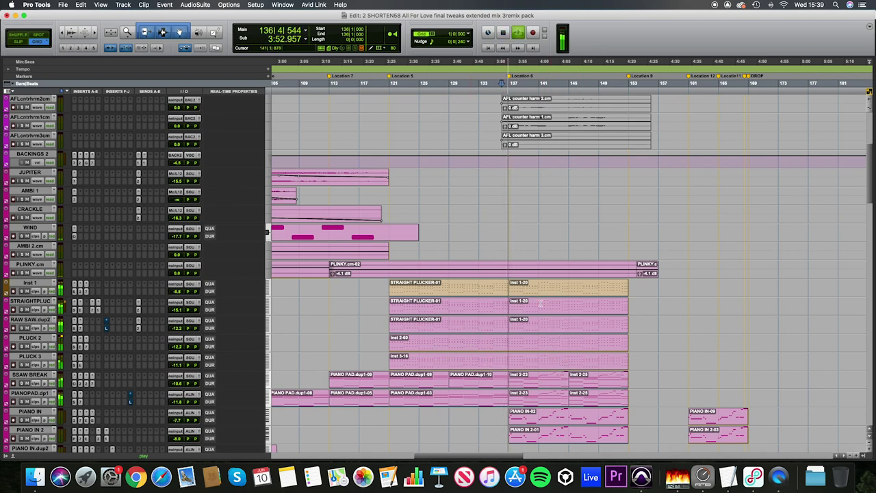
scroll(550, 304, right, 5)
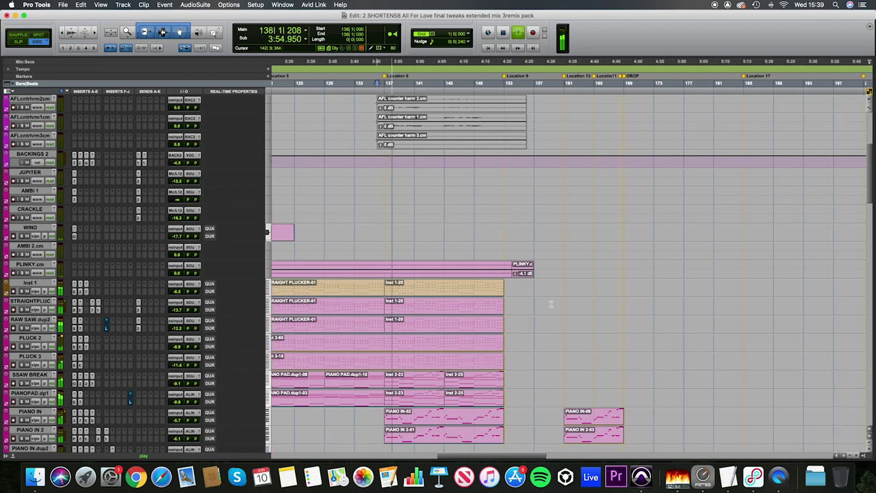
Step: Play the main riff, raw saw and pluck layers from bar 153 and view their parts past the DROP marker
scroll(551, 304, down, 6)
scroll(550, 303, down, 5)
key(space)
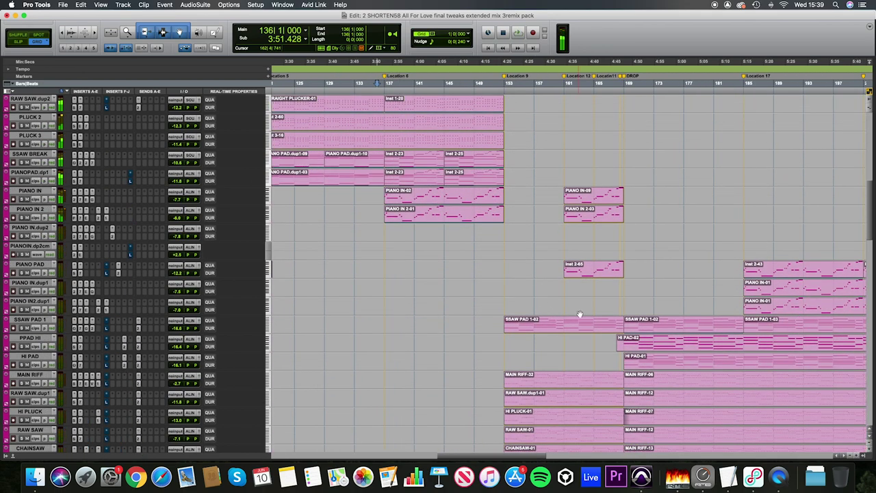
key(space)
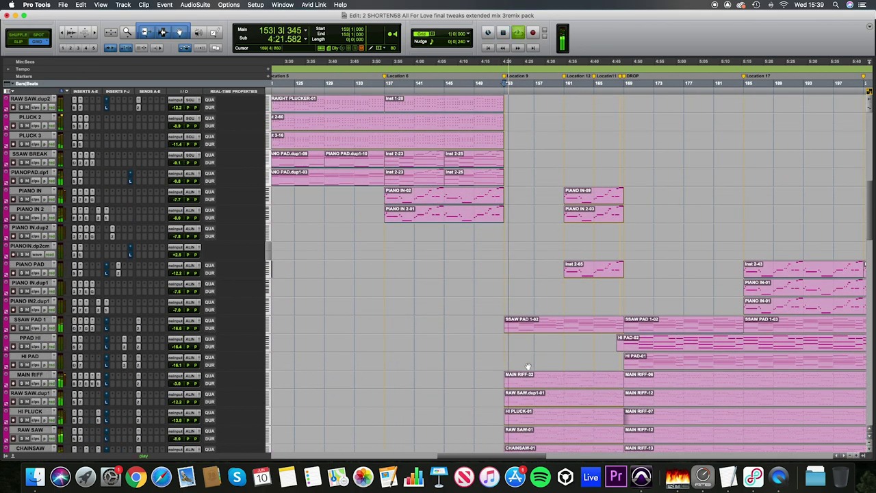
scroll(531, 367, down, 5)
scroll(530, 368, right, 1)
scroll(535, 366, right, 8)
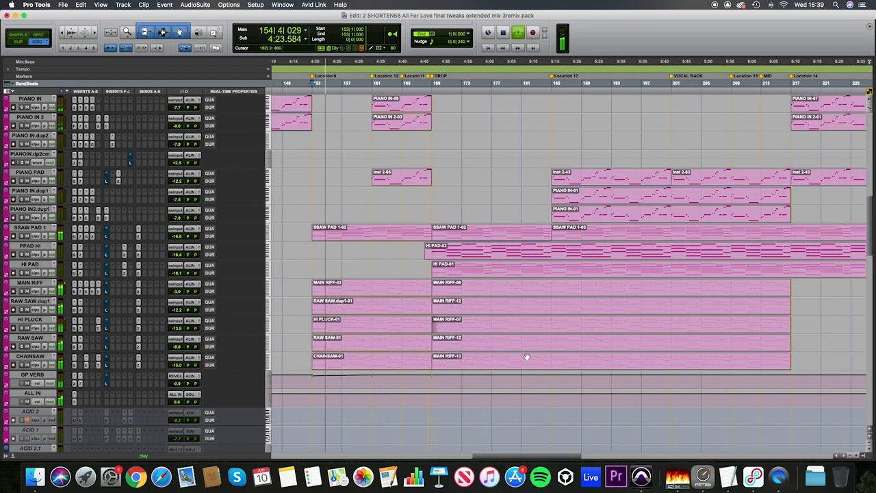
Step: Play into the DROP at bar 169, check the bass, kick and percussion tracks, and return to the pad and riff tracks
key(space)
scroll(421, 234, up, 10)
key(space)
scroll(418, 245, down, 9)
scroll(418, 244, down, 15)
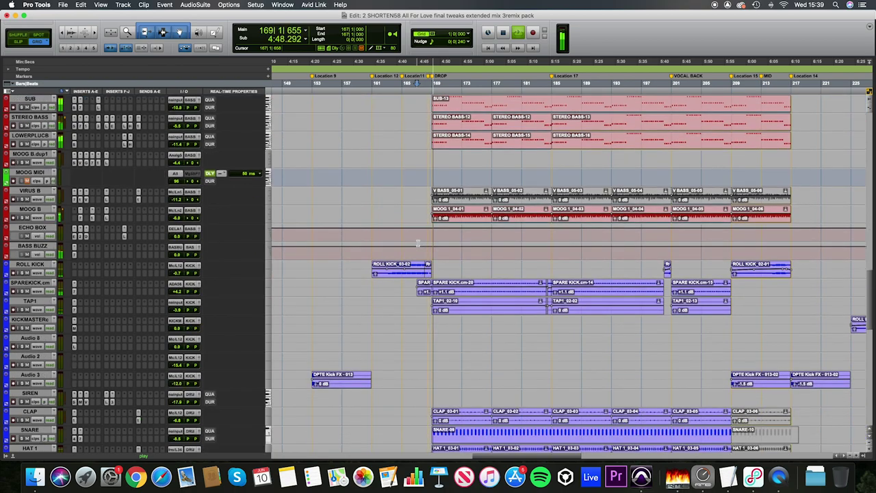
scroll(417, 243, down, 15)
scroll(417, 243, up, 20)
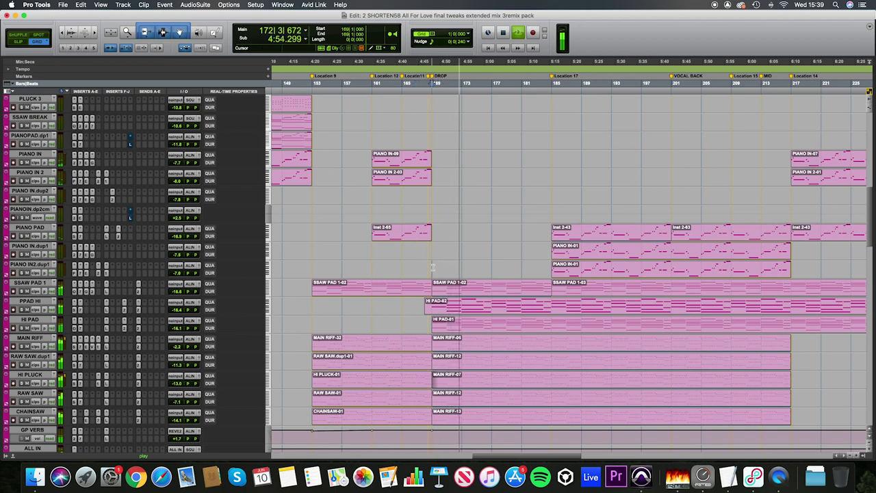
Step: View the pad and main riff parts from the DROP to the MIX OUT marker, down to the bass tracks
scroll(432, 267, right, 3)
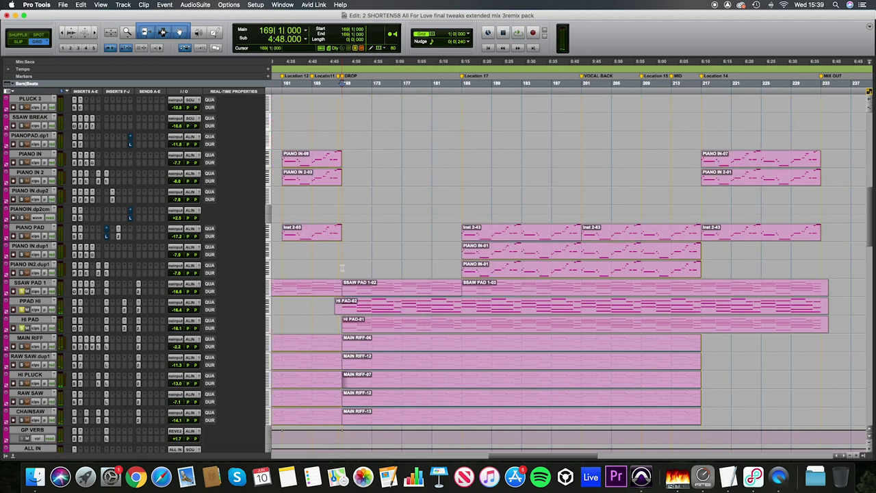
scroll(404, 268, down, 2)
scroll(404, 268, down, 8)
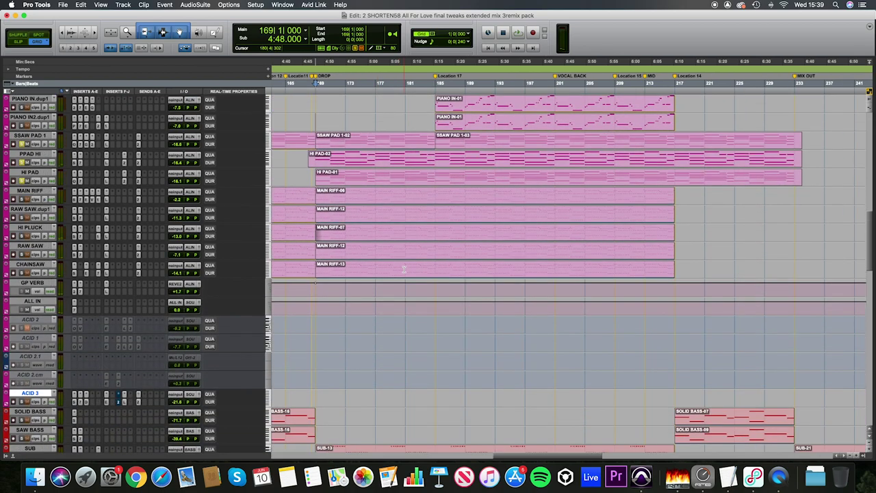